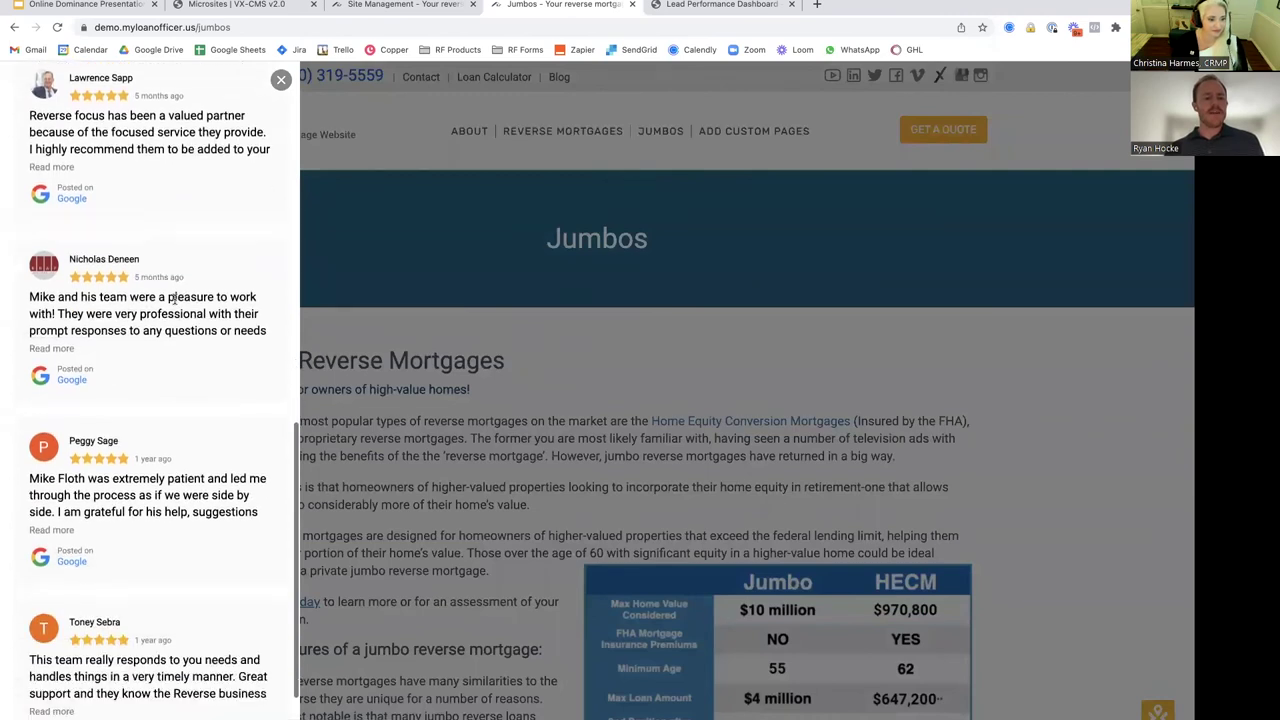
- Examine the customer reviews shown by the Google rating widget on the Jumbos page and close the review list
{"action": "scroll", "coordinate": [60, 273], "scroll_direction": "up", "scroll_amount": 10}
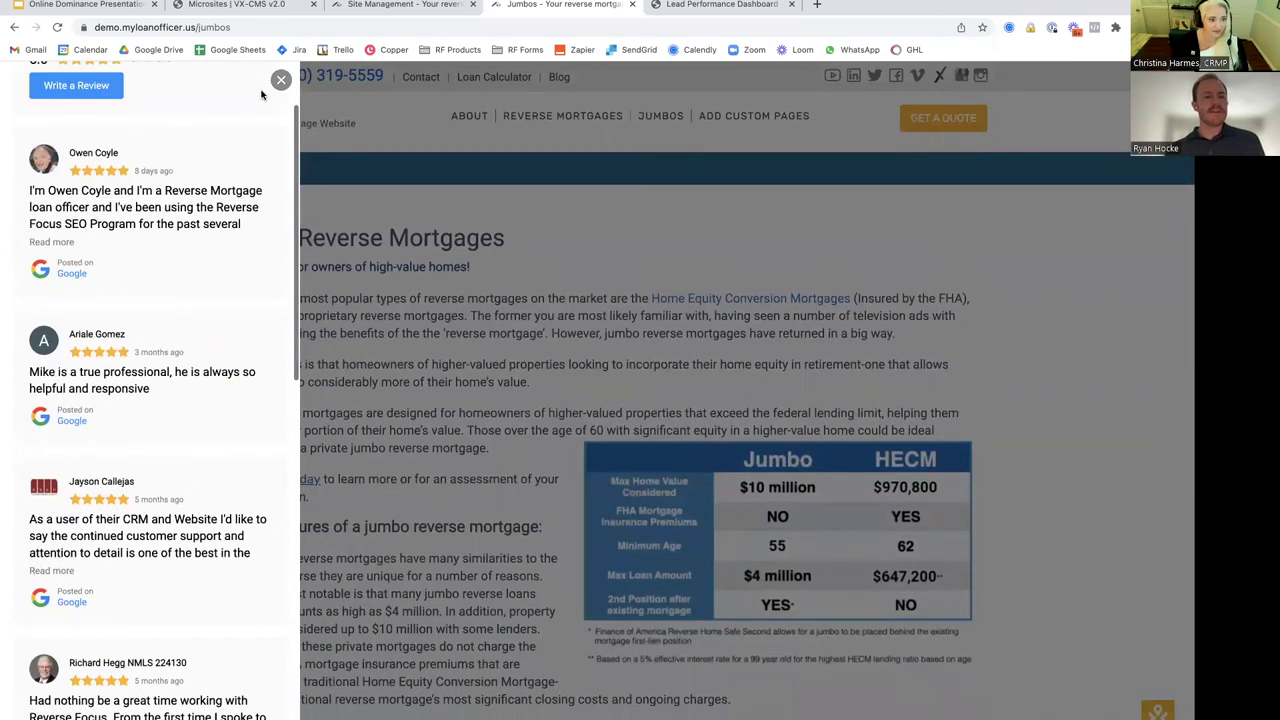
{"action": "left_click", "coordinate": [281, 79]}
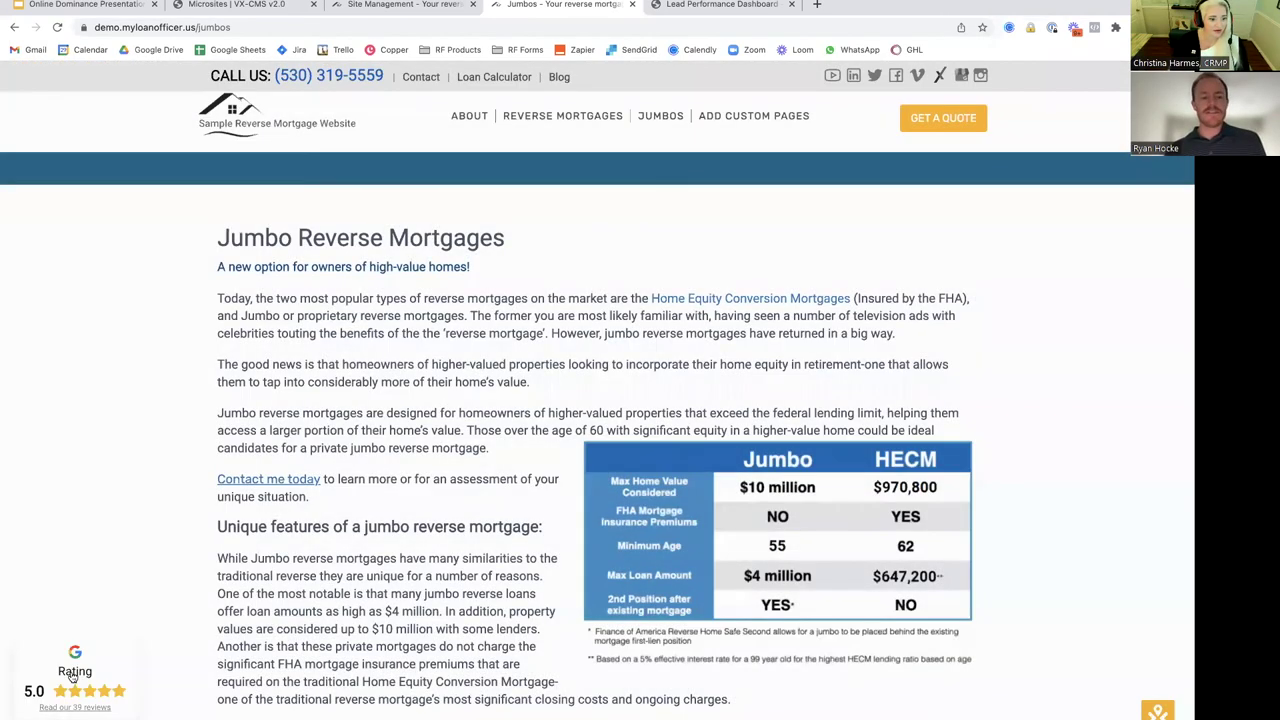
{"action": "left_click", "coordinate": [82, 680]}
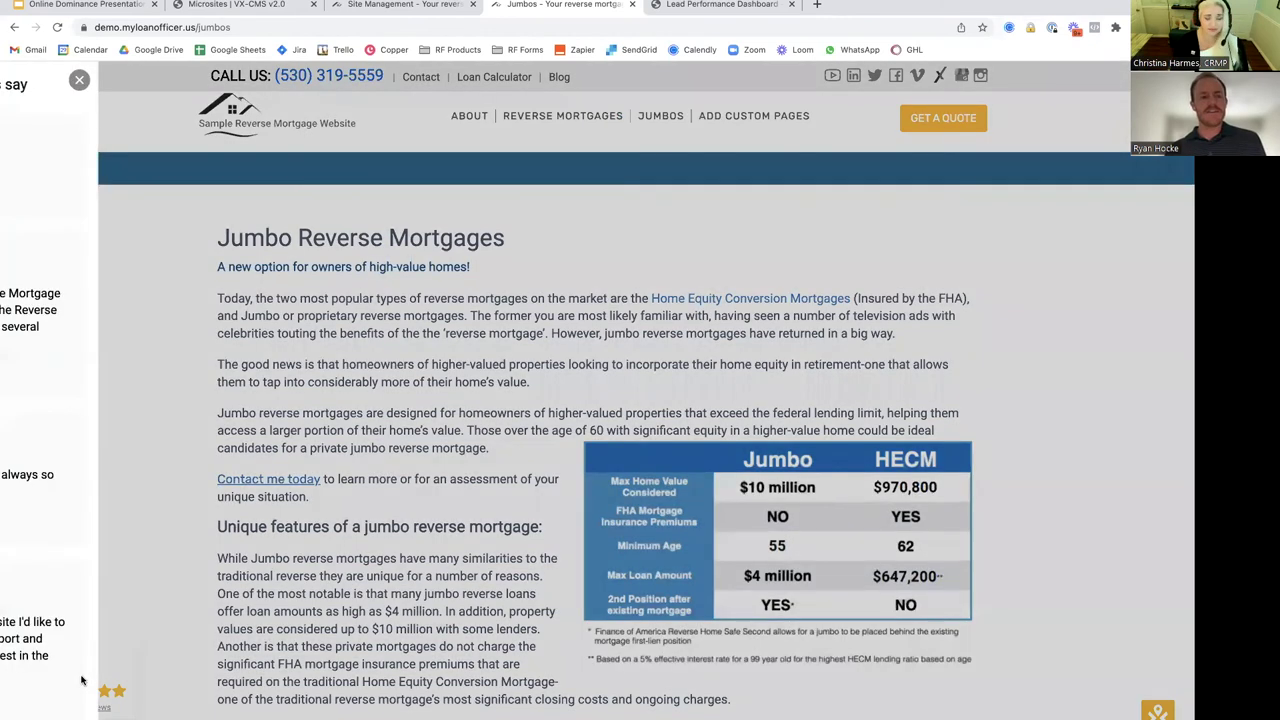
{"action": "scroll", "coordinate": [71, 368], "scroll_direction": "up", "scroll_amount": 1}
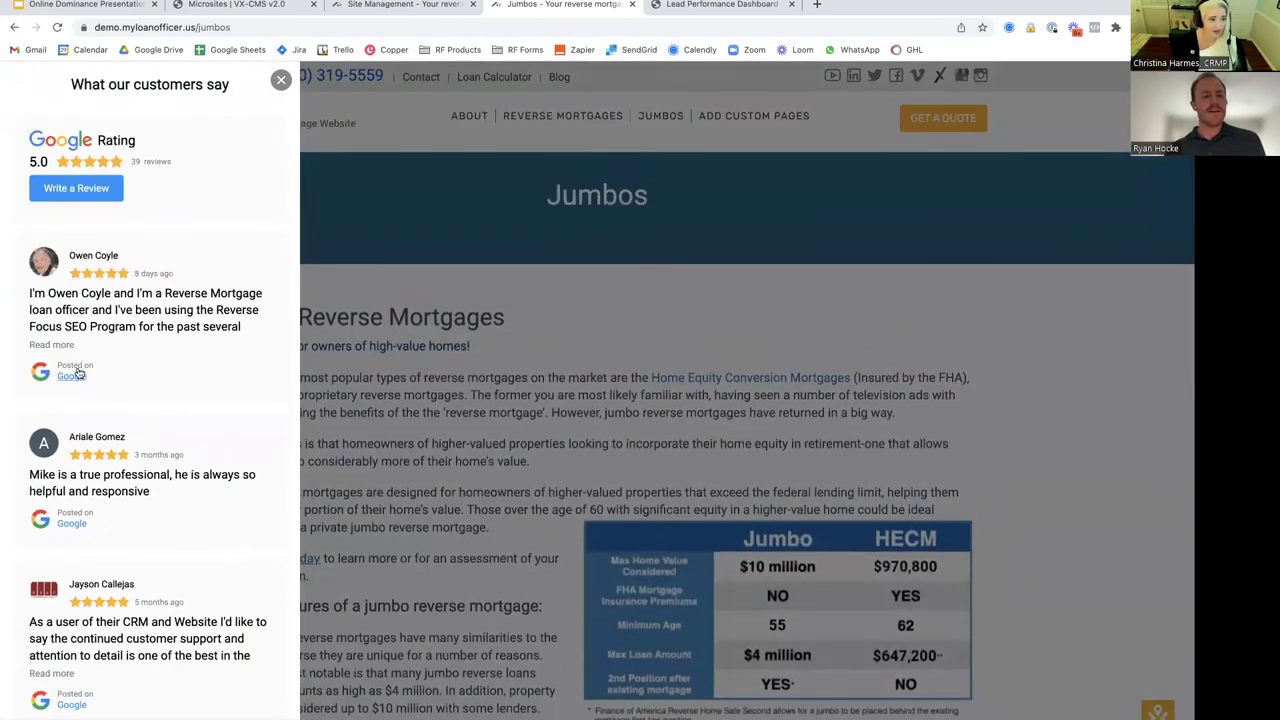
{"action": "left_click_drag", "start_coordinate": [30, 294], "coordinate": [190, 330]}
{"action": "left_click", "coordinate": [197, 356]}
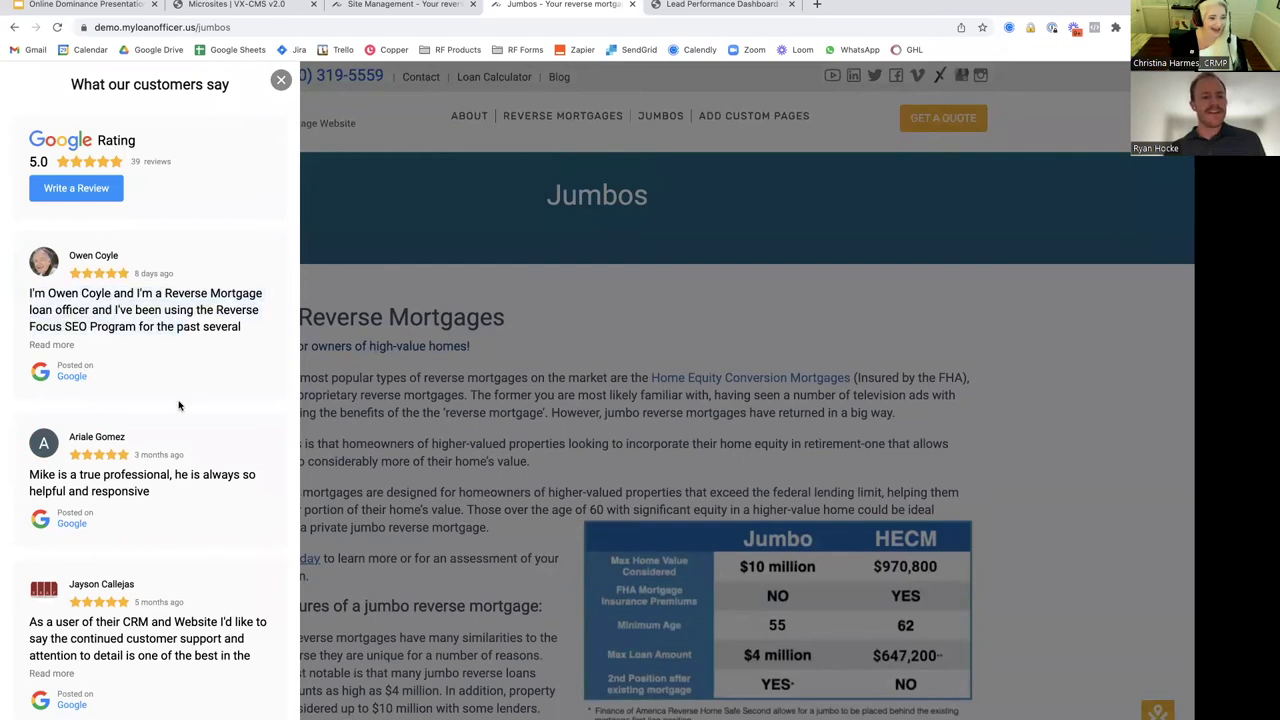
{"action": "scroll", "coordinate": [179, 405], "scroll_direction": "down", "scroll_amount": 1}
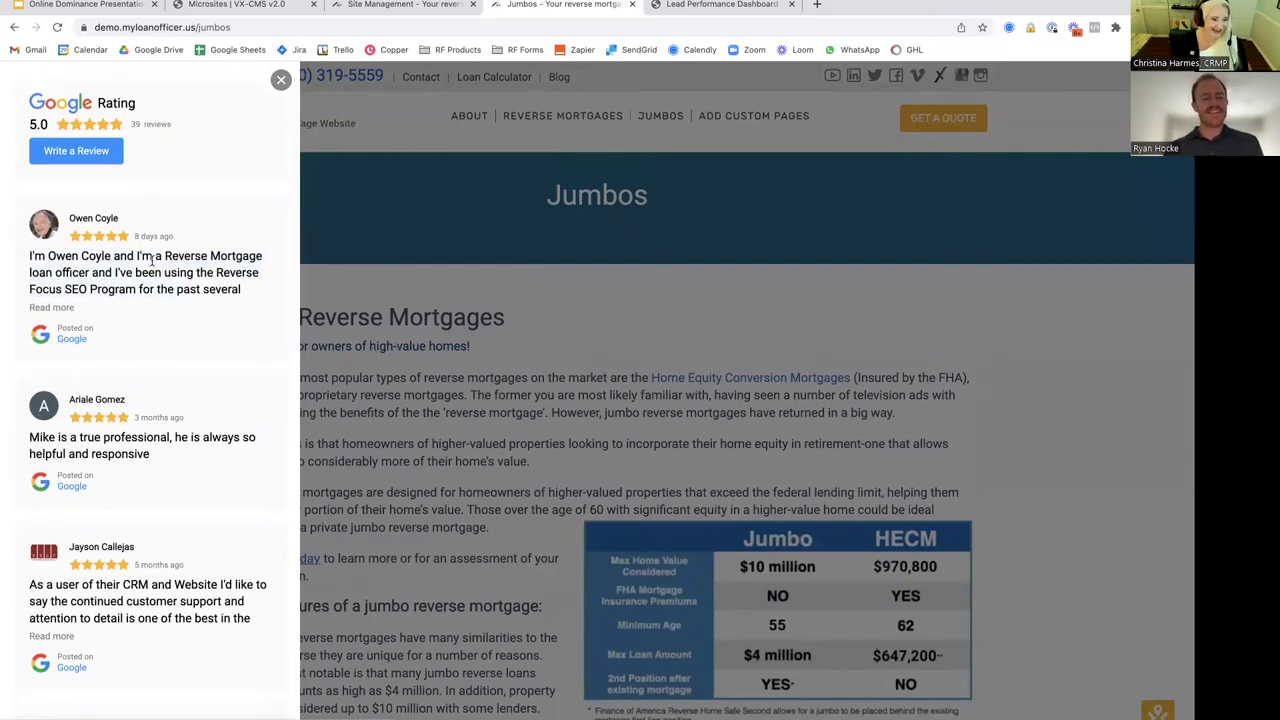
{"action": "left_click", "coordinate": [281, 79]}
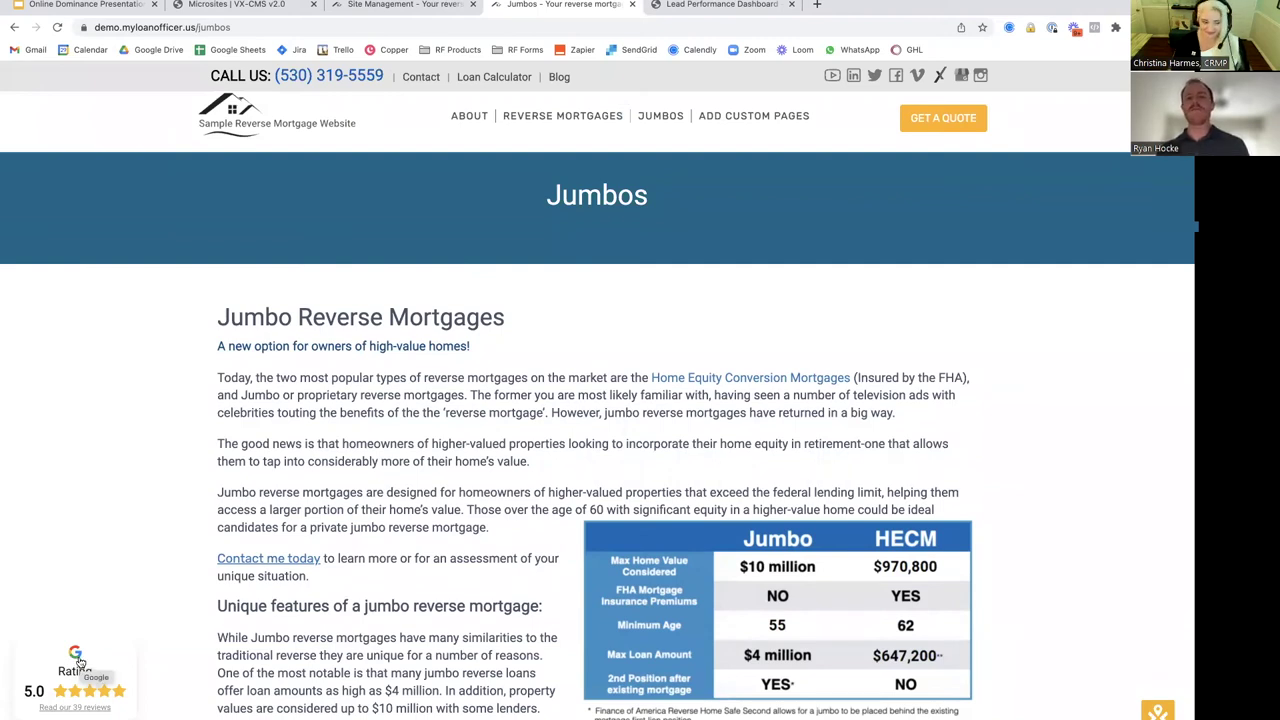
- In the website's homepage settings, change the slider title to "A Reverse Mortgage could make all the difference!" and save
{"action": "left_click", "coordinate": [410, 6]}
{"action": "mouse_move", "coordinate": [472, 162]}
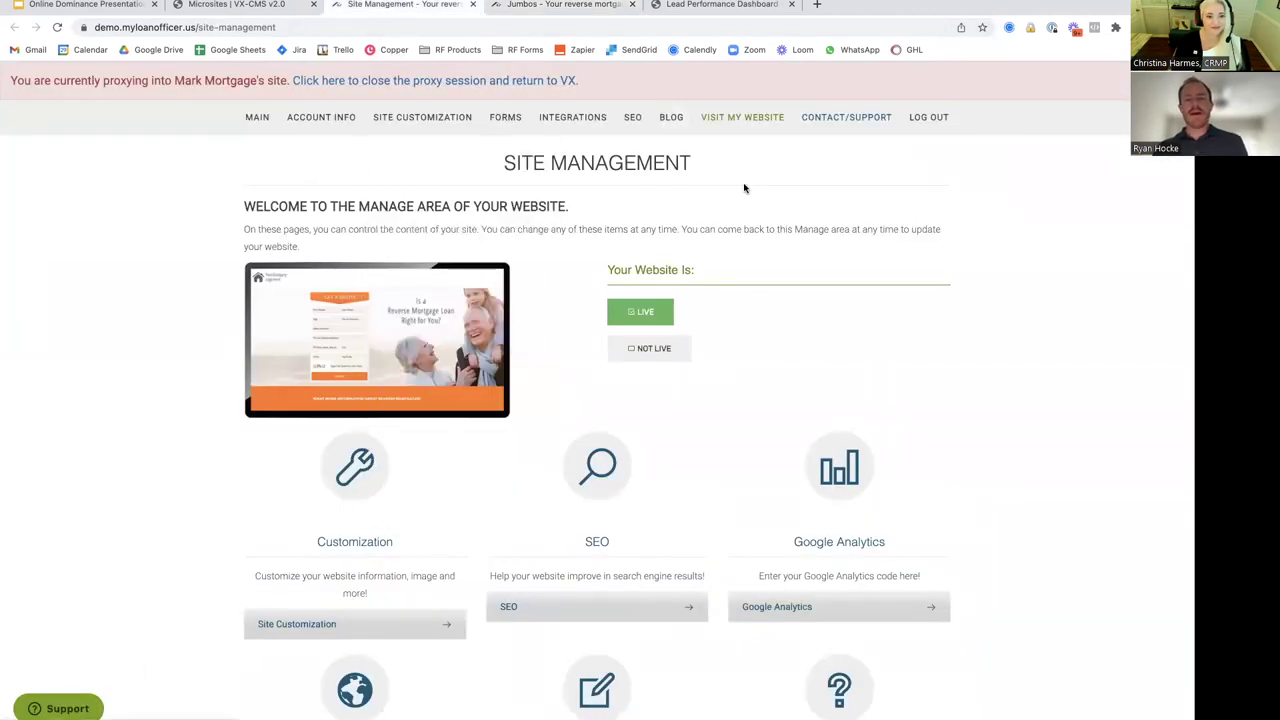
{"action": "mouse_move", "coordinate": [431, 123]}
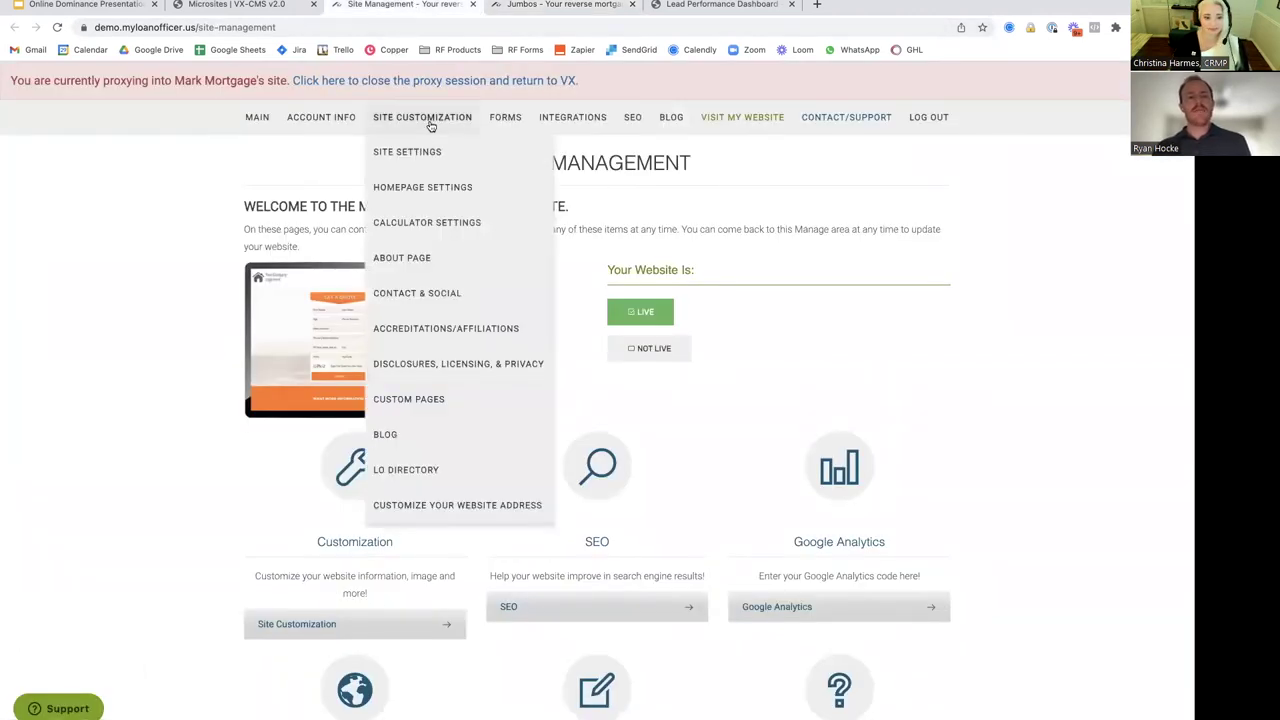
{"action": "left_click", "coordinate": [443, 187]}
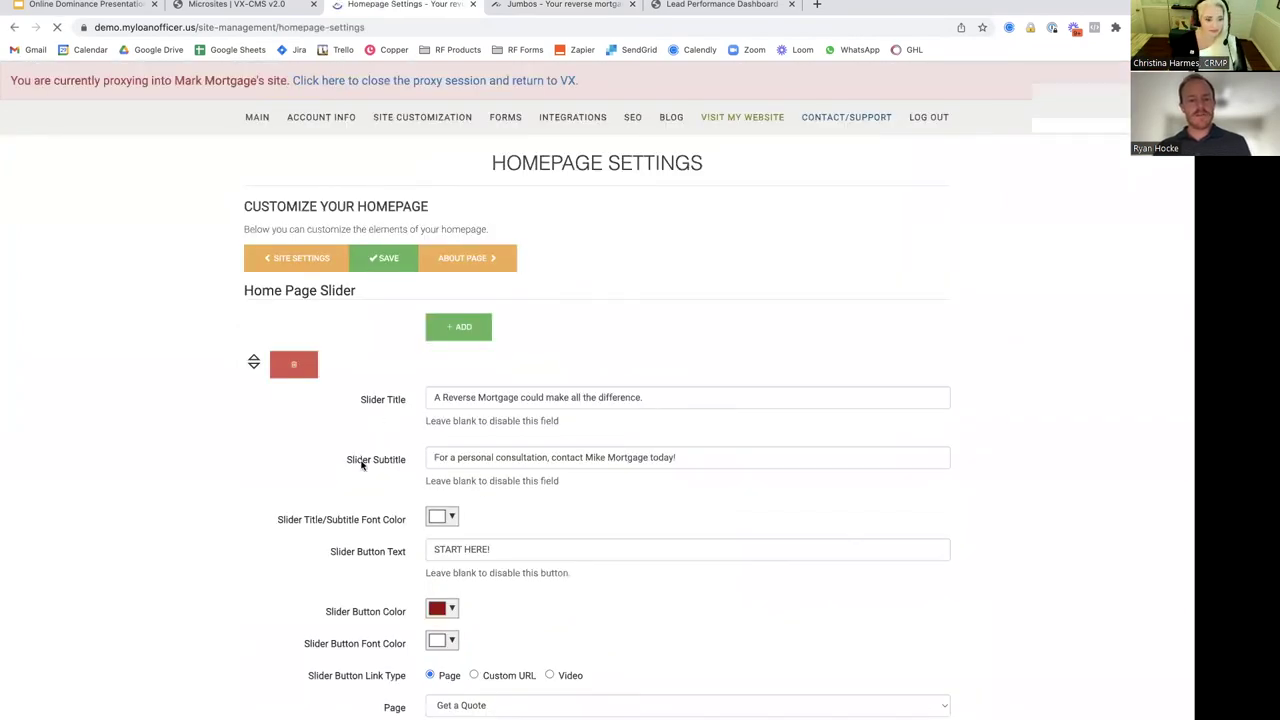
{"action": "scroll", "coordinate": [345, 460], "scroll_direction": "down", "scroll_amount": 1}
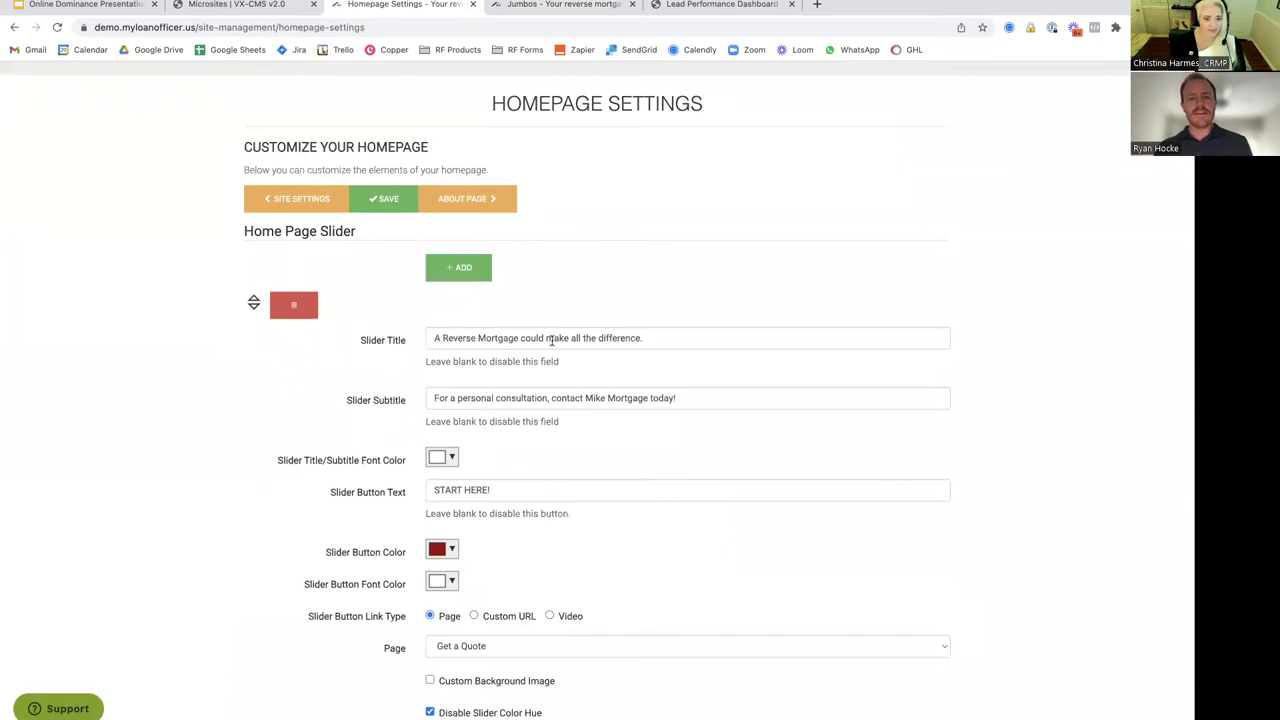
{"action": "left_click", "coordinate": [658, 341]}
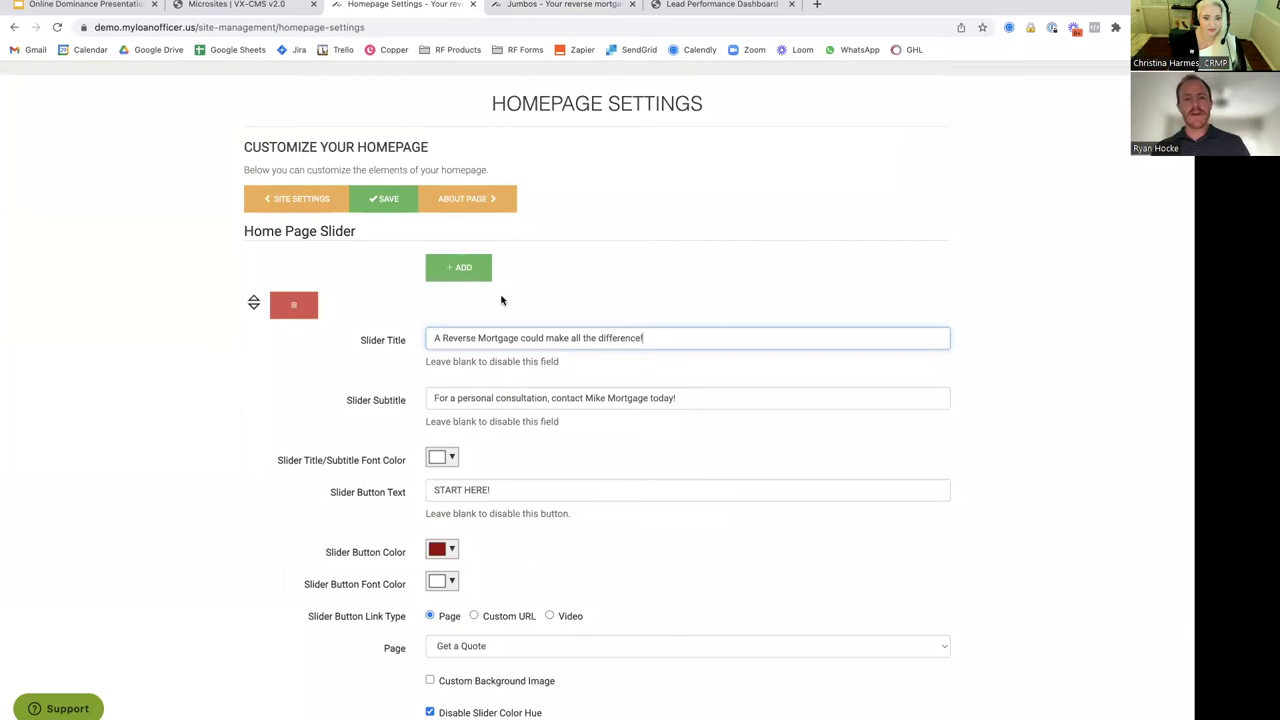
{"action": "left_click", "coordinate": [401, 205]}
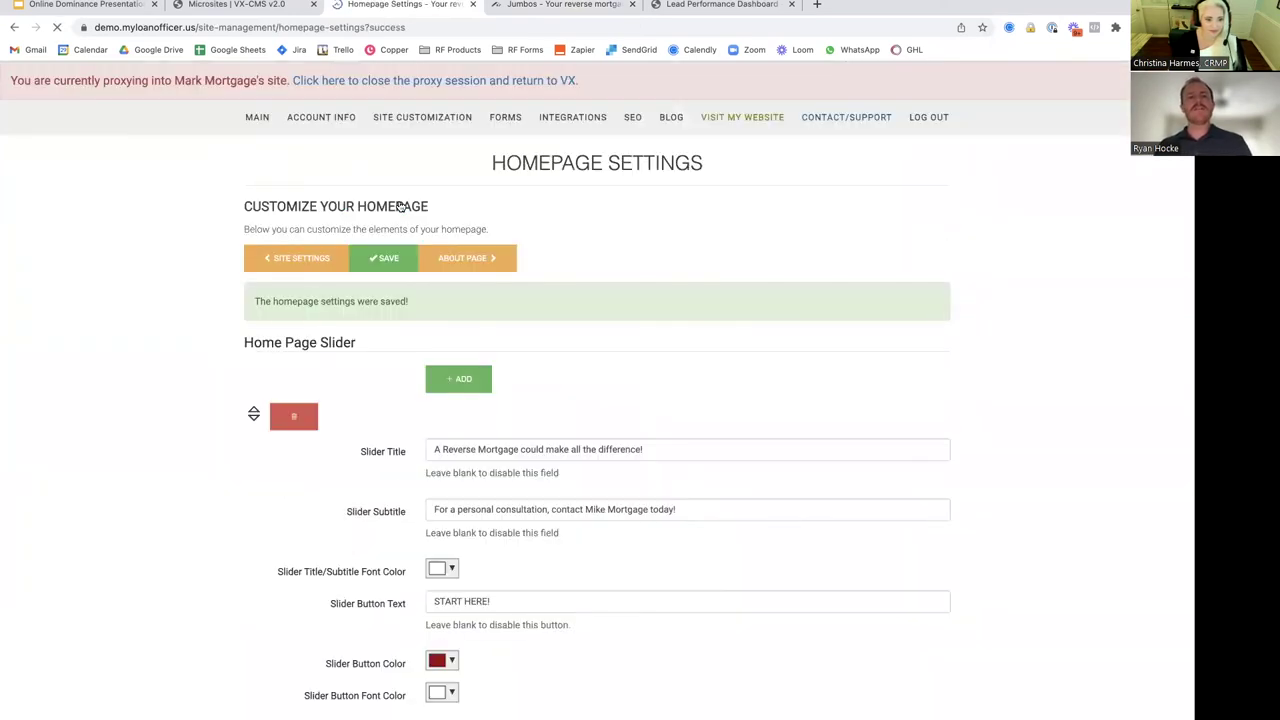
- Review the saved home page slider fields, including the slider subtitle
{"action": "scroll", "coordinate": [520, 442], "scroll_direction": "down", "scroll_amount": 3}
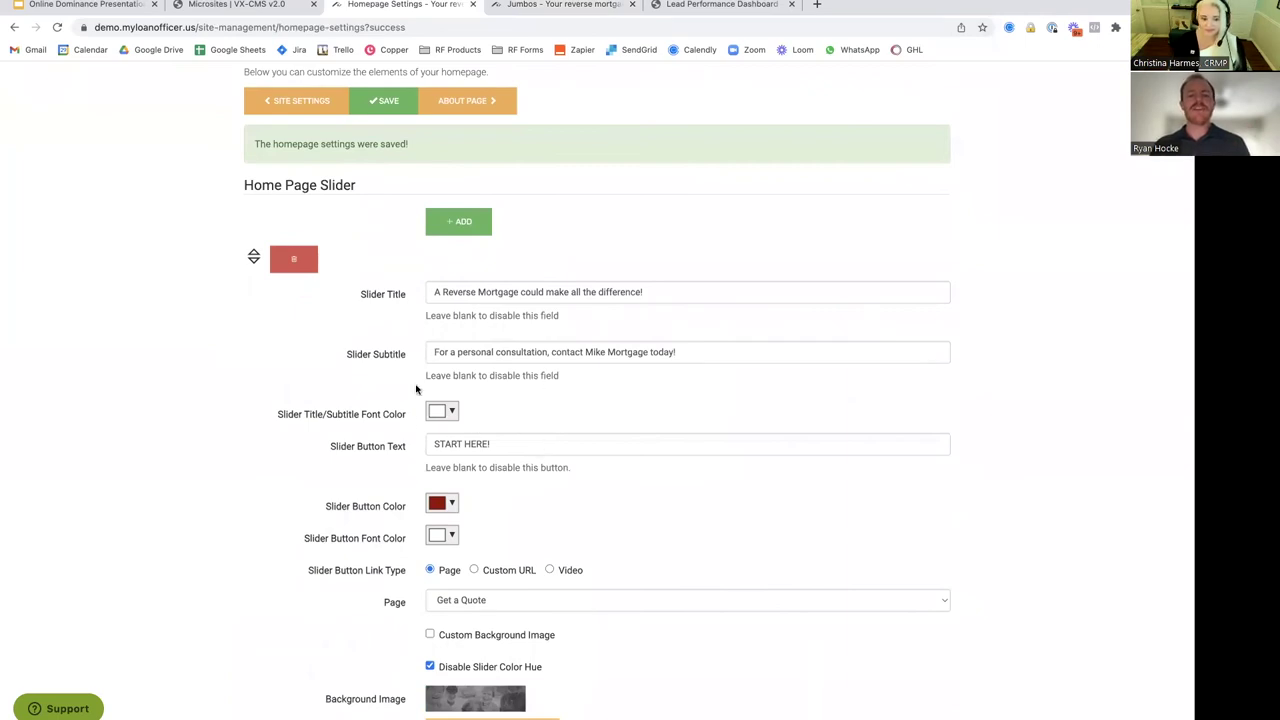
{"action": "triple_click", "coordinate": [472, 352]}
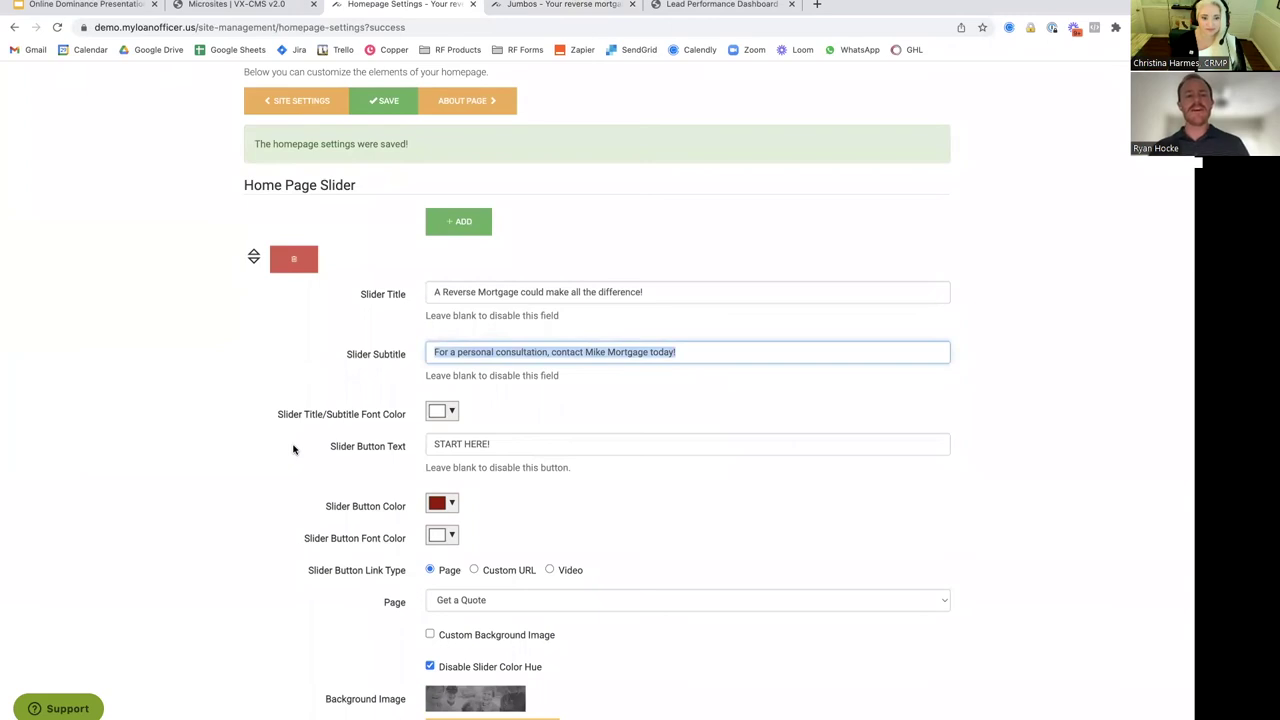
{"action": "scroll", "coordinate": [293, 449], "scroll_direction": "down", "scroll_amount": 3}
{"action": "scroll", "coordinate": [293, 449], "scroll_direction": "up", "scroll_amount": 4}
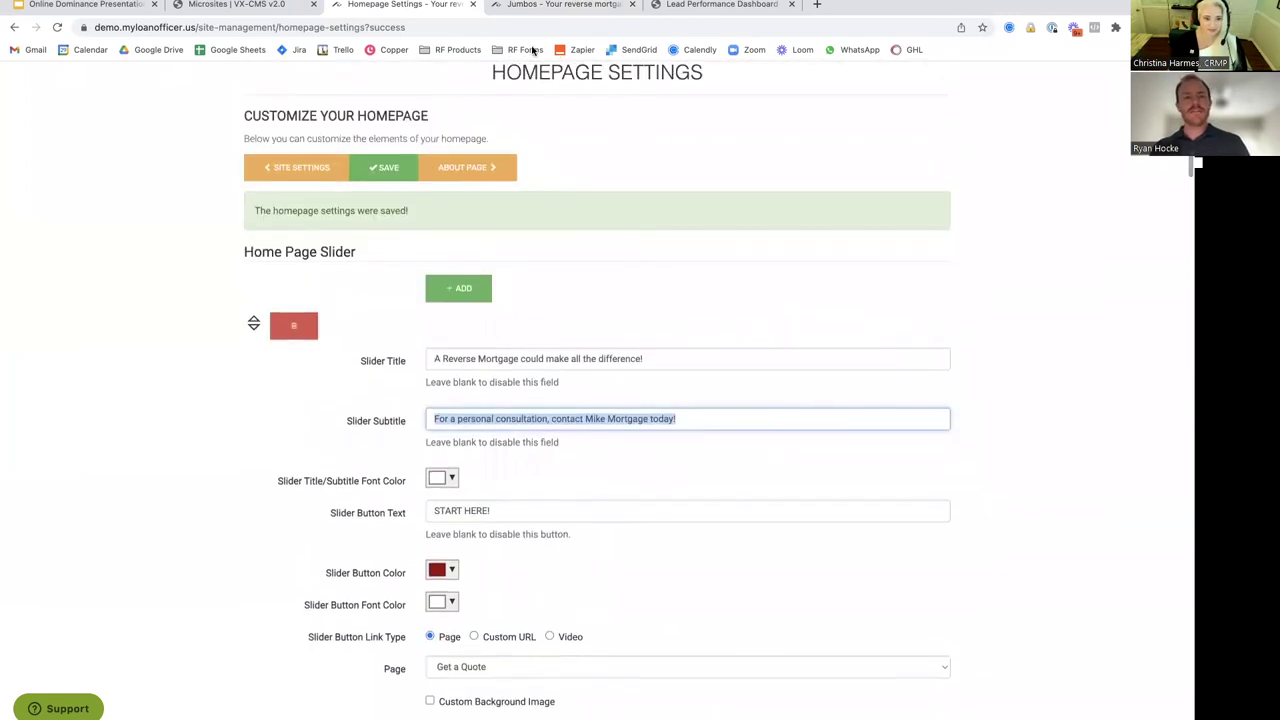
- Open the homepage of the sample reverse mortgage website and check the punctuation of the slider title
{"action": "left_click", "coordinate": [538, 12]}
{"action": "left_click", "coordinate": [234, 130]}
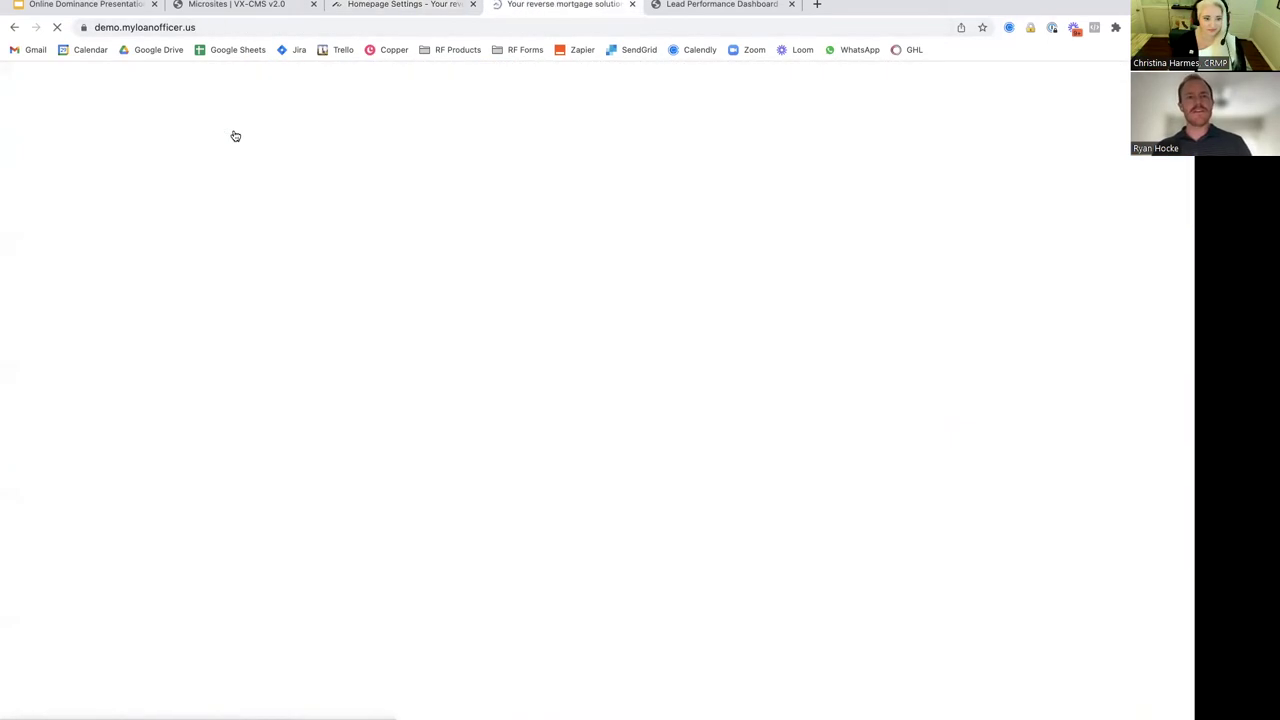
{"action": "left_click_drag", "start_coordinate": [684, 365], "coordinate": [690, 352]}
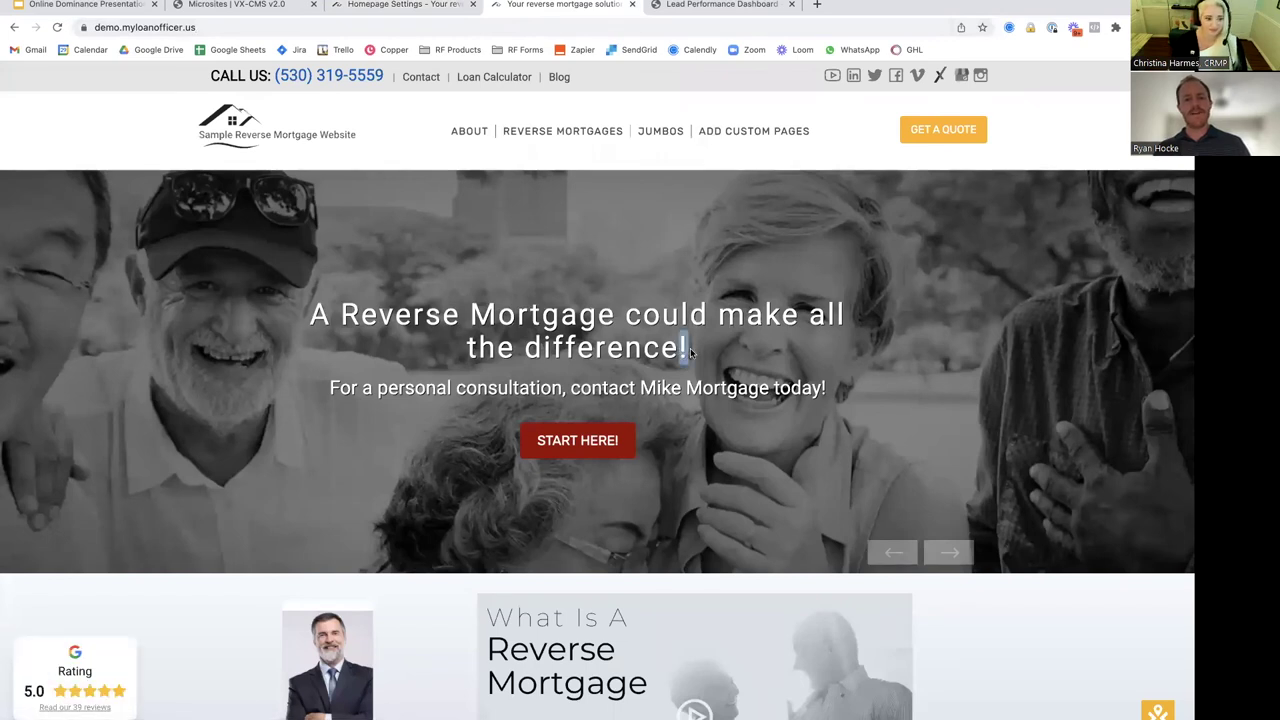
{"action": "left_click", "coordinate": [690, 352]}
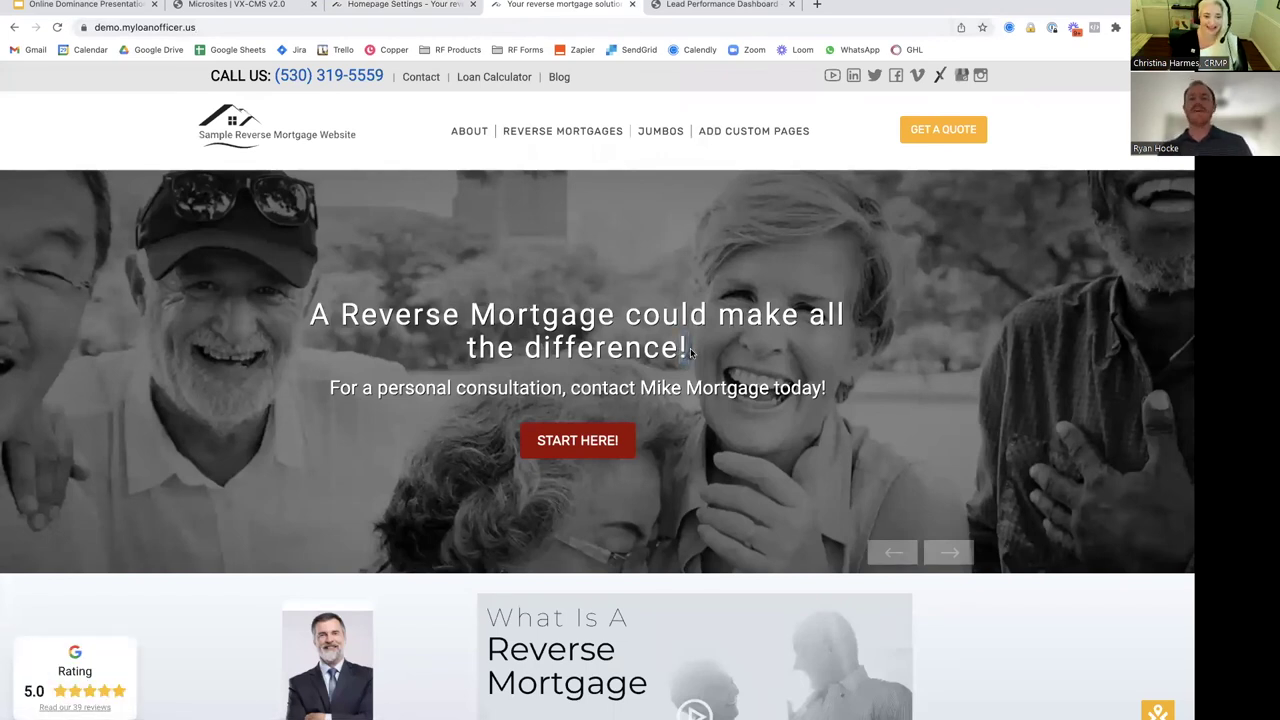
- Go back from the homepage settings to the main Site Management page
{"action": "left_click", "coordinate": [430, 5]}
{"action": "scroll", "coordinate": [380, 250], "scroll_direction": "up", "scroll_amount": 2}
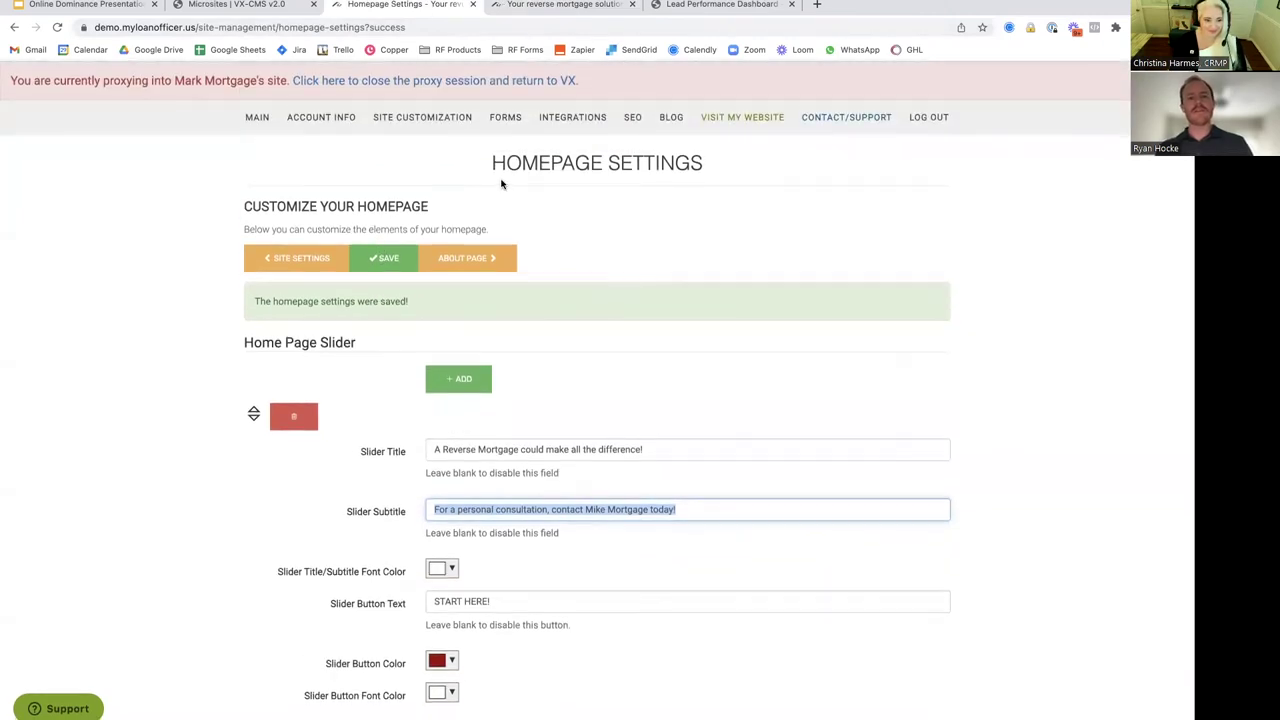
{"action": "left_click", "coordinate": [256, 120]}
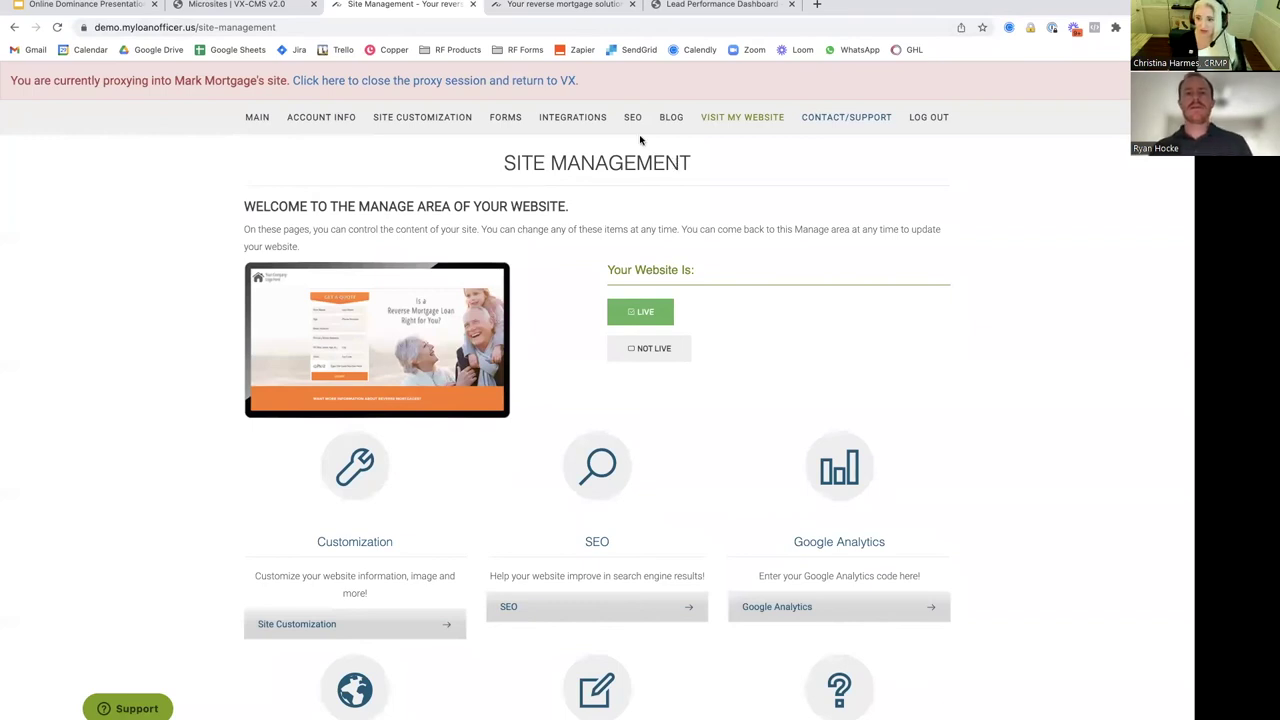
{"action": "mouse_move", "coordinate": [637, 136]}
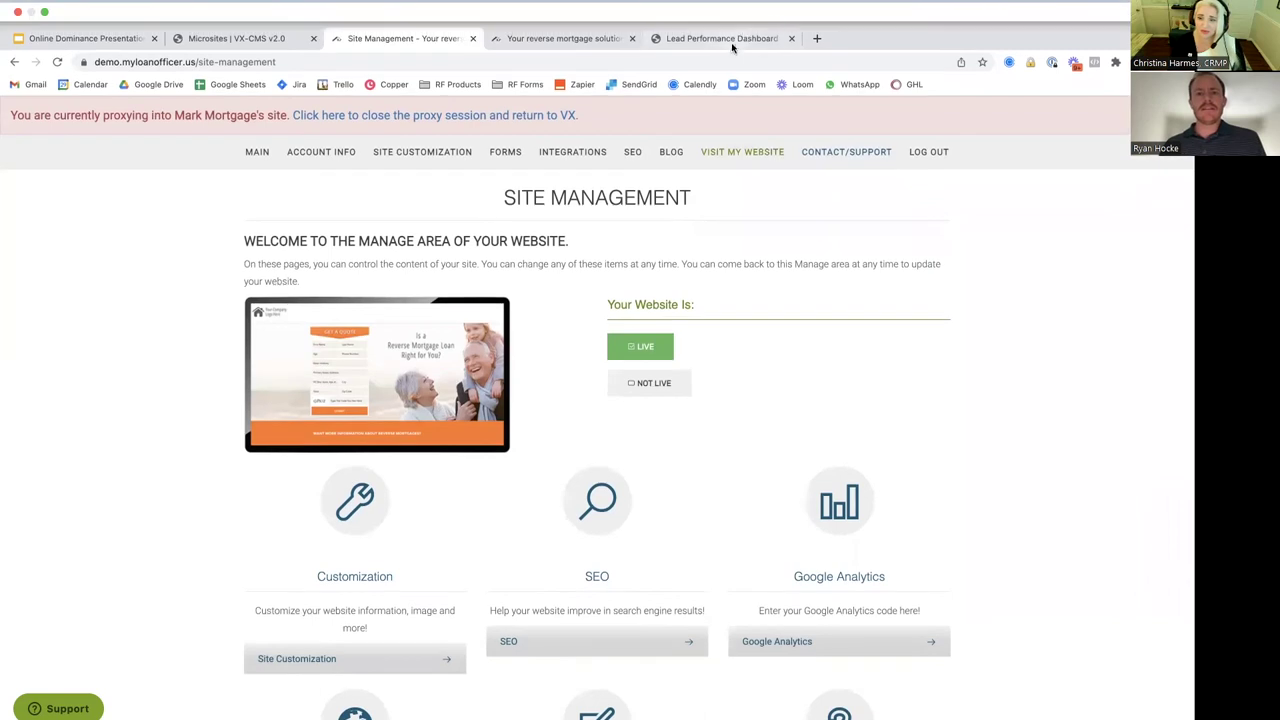
- Switch to the Sales Engine CRM, open the consumer records and move the First Name column directly after ID
{"action": "left_click", "coordinate": [733, 40]}
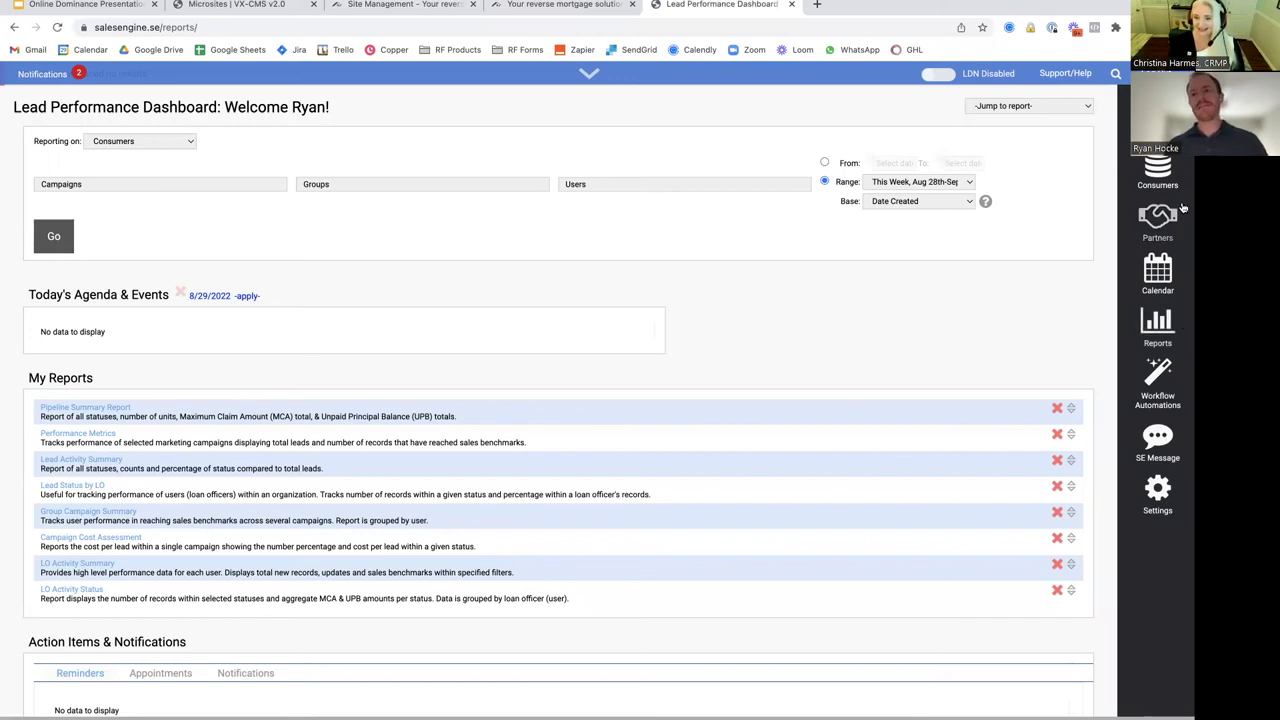
{"action": "left_click", "coordinate": [1160, 176]}
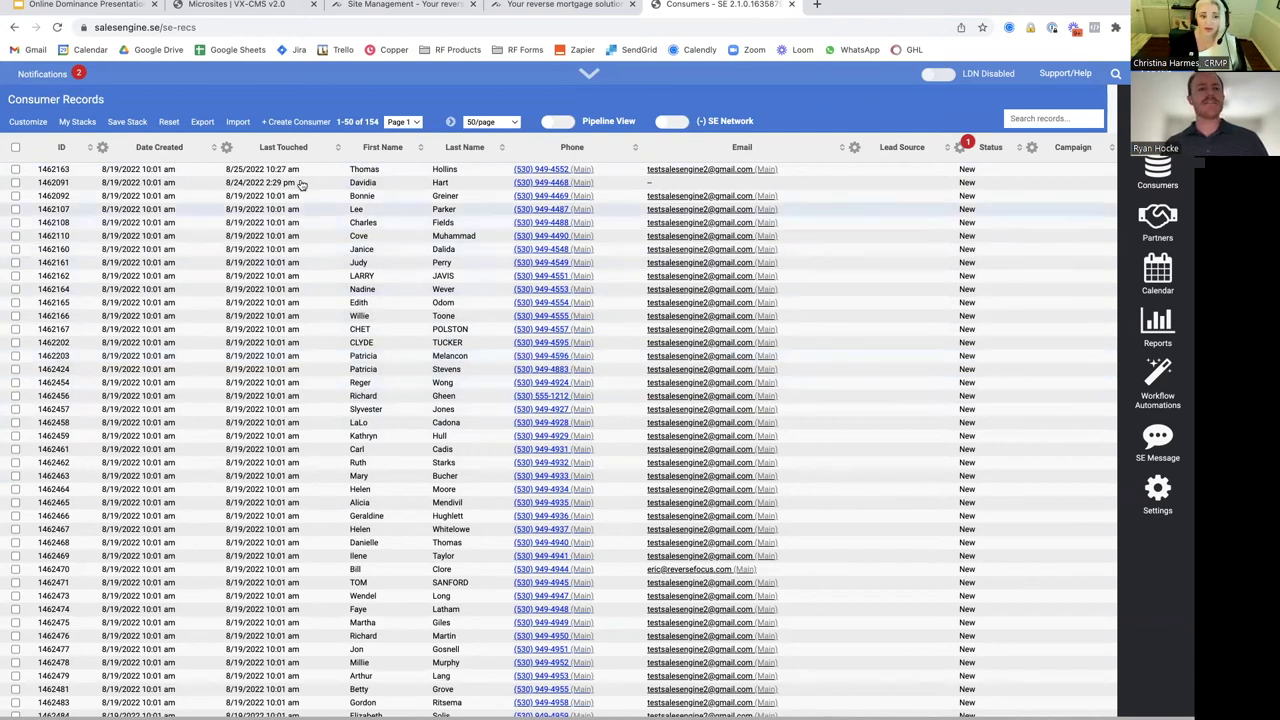
{"action": "left_click_drag", "start_coordinate": [262, 147], "coordinate": [149, 144]}
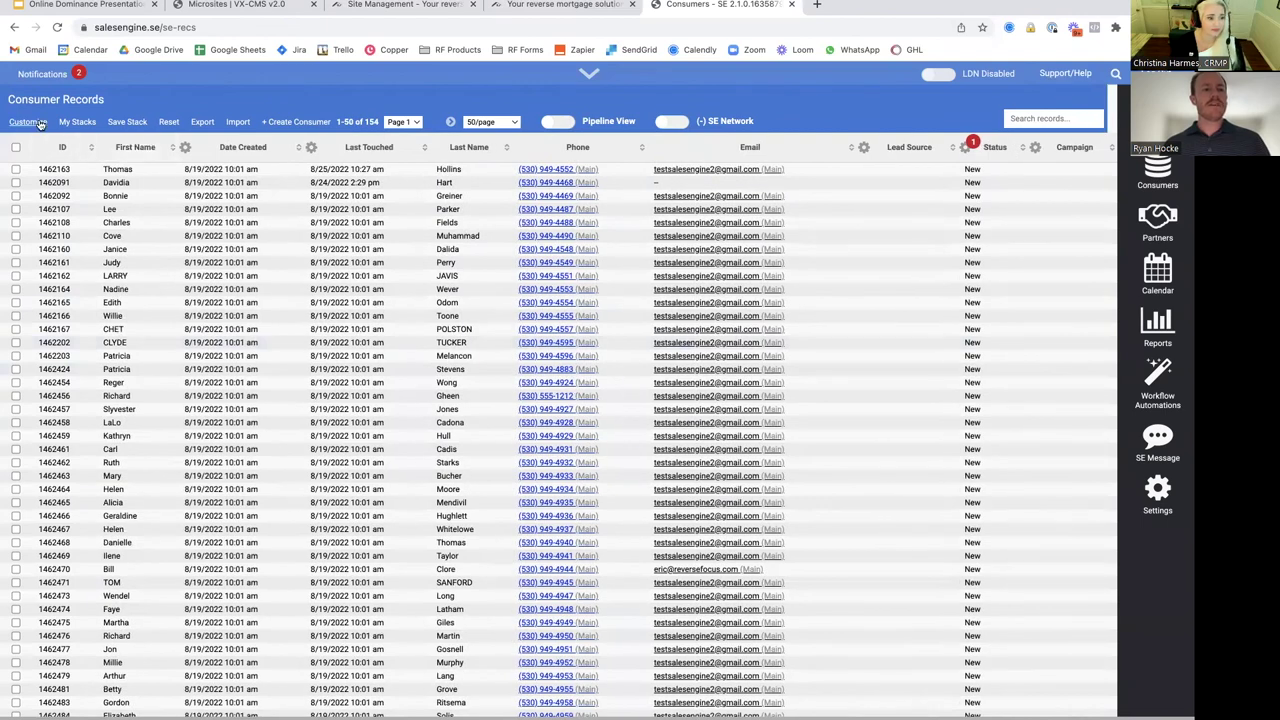
- Hide the Date Created, Last Touched and Lead Source columns from the consumer records view
{"action": "left_click", "coordinate": [38, 122]}
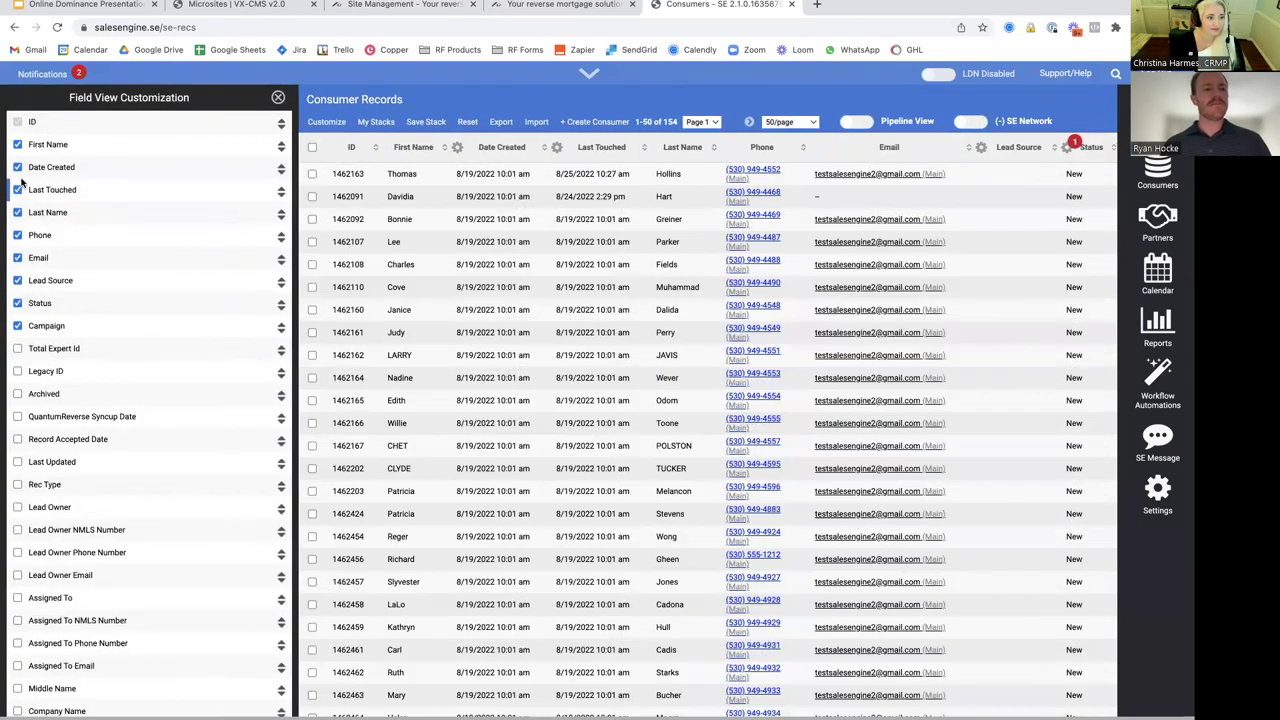
{"action": "left_click", "coordinate": [17, 167]}
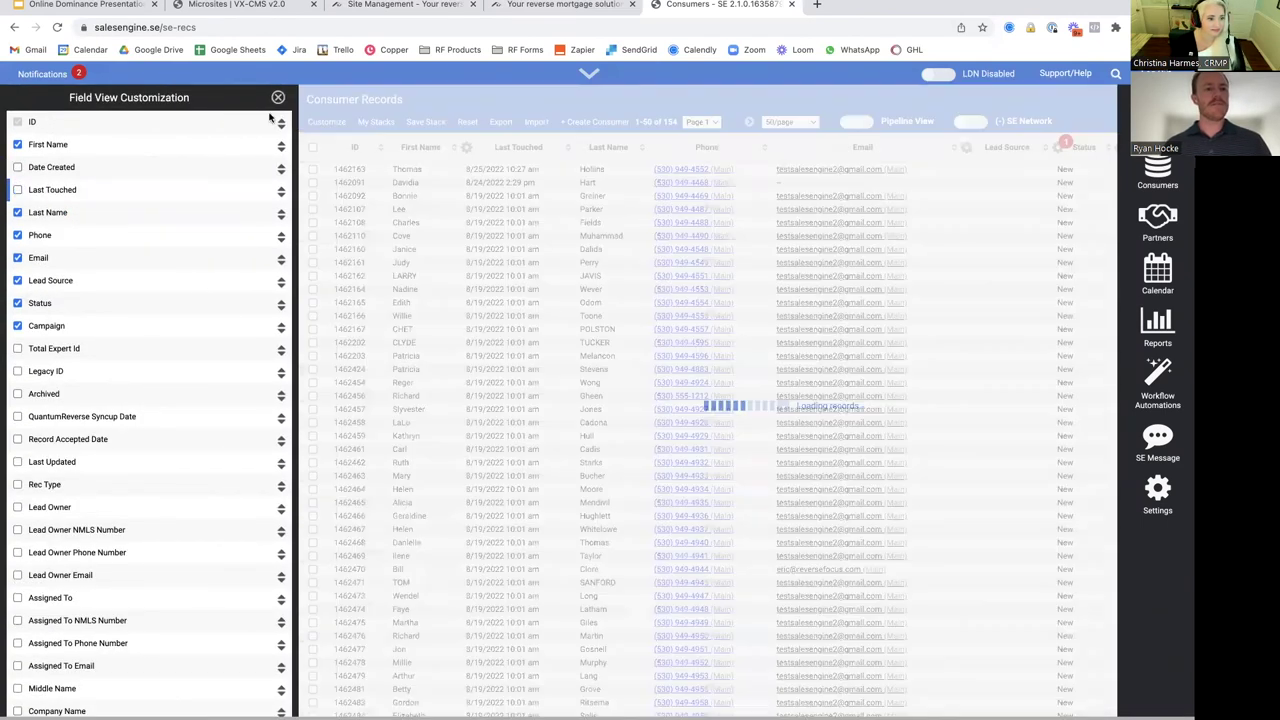
{"action": "left_click", "coordinate": [17, 280]}
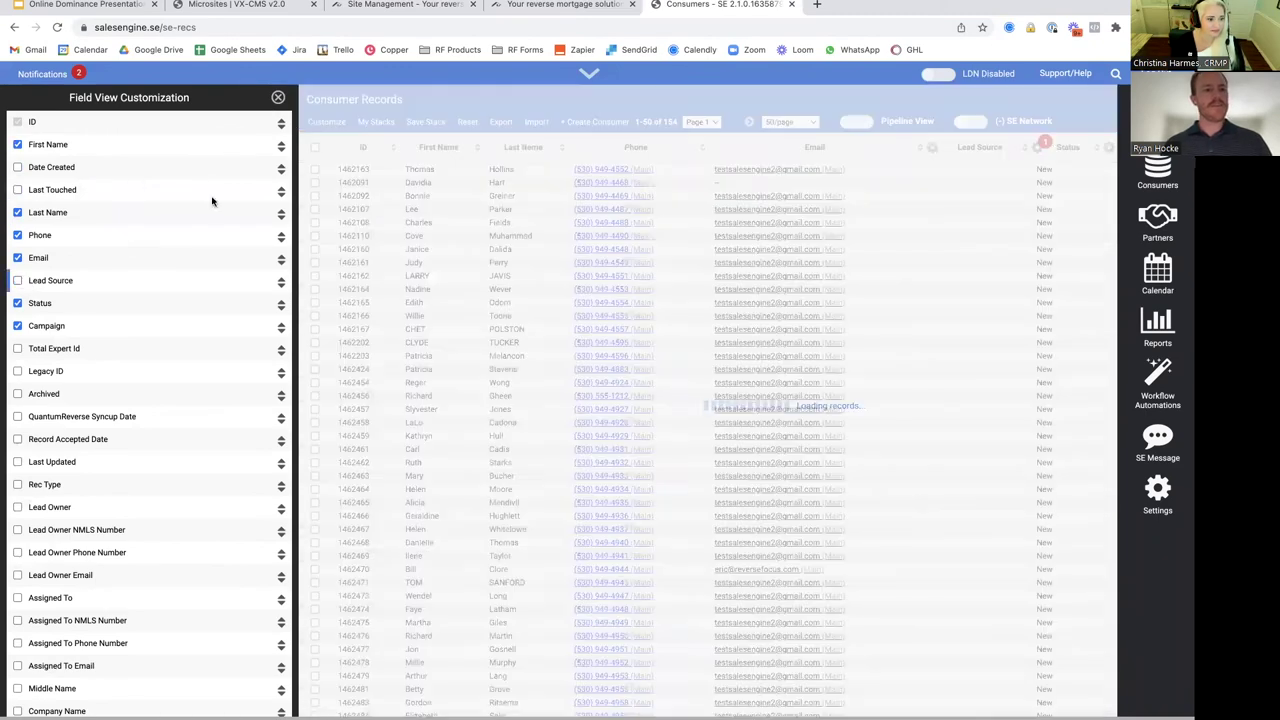
{"action": "scroll", "coordinate": [150, 400], "scroll_direction": "down", "scroll_amount": 10}
{"action": "left_click", "coordinate": [177, 371]}
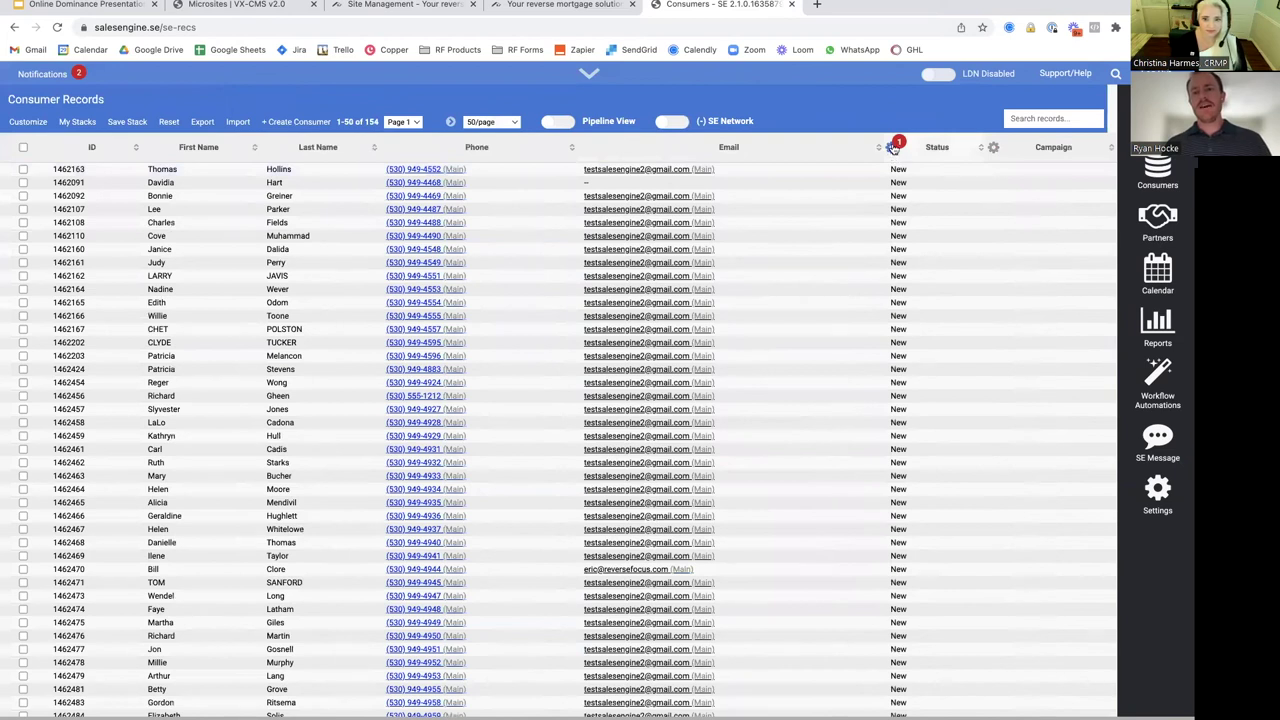
- Change the status filter from New to Contact Attempt 1 and check the number of matching records
{"action": "left_click", "coordinate": [894, 150]}
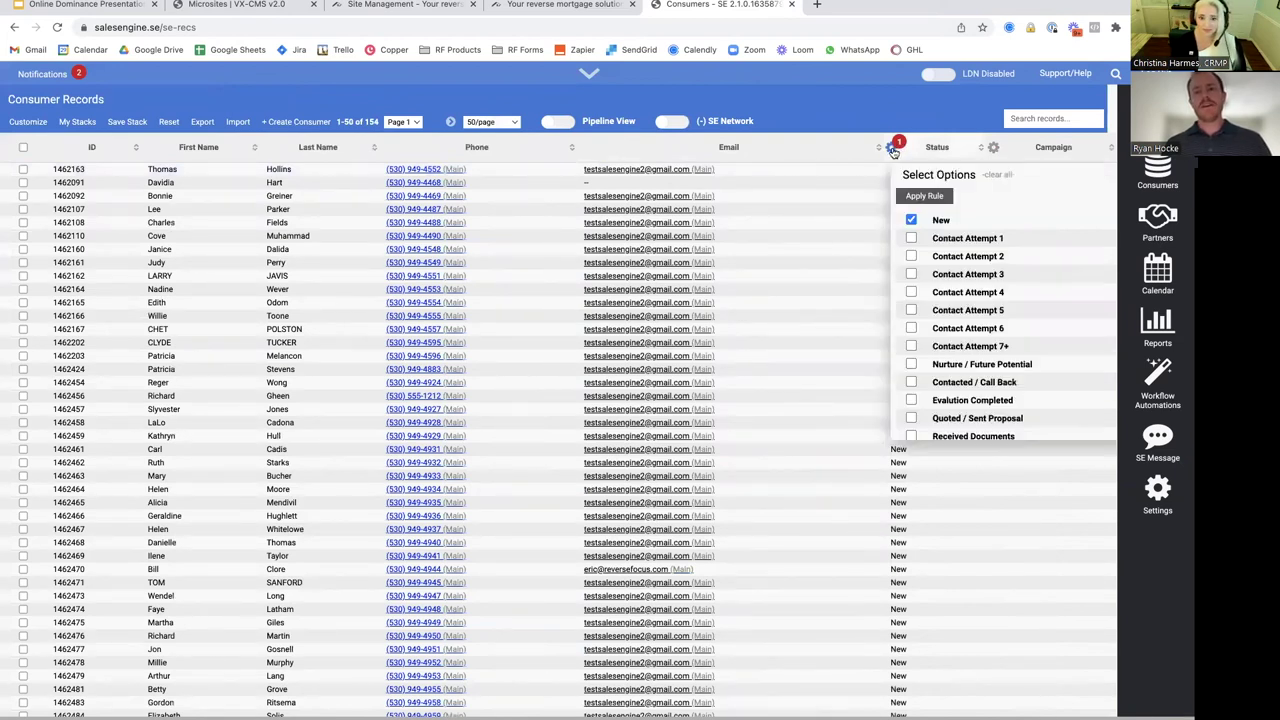
{"action": "left_click", "coordinate": [911, 220]}
{"action": "left_click", "coordinate": [911, 238]}
{"action": "left_click", "coordinate": [924, 196]}
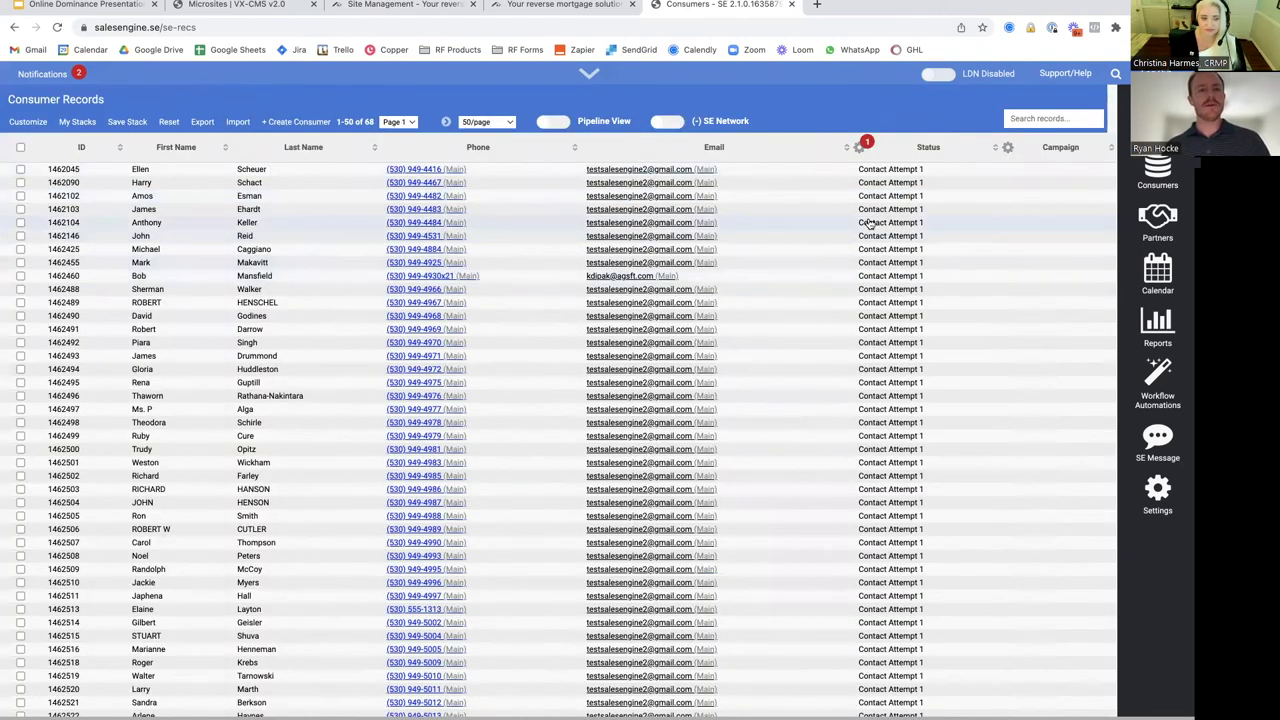
{"action": "double_click", "coordinate": [368, 121]}
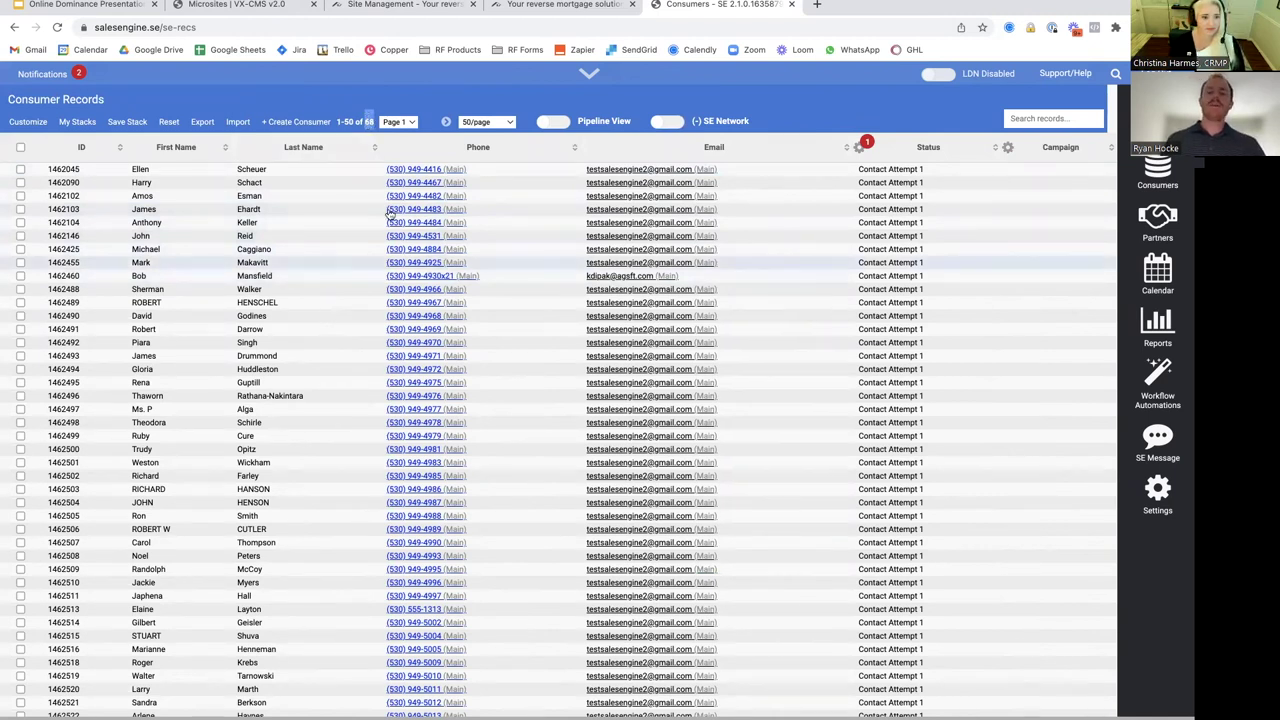
- Load the saved New Leads stack and open the first consumer record in the list
{"action": "left_click", "coordinate": [79, 123]}
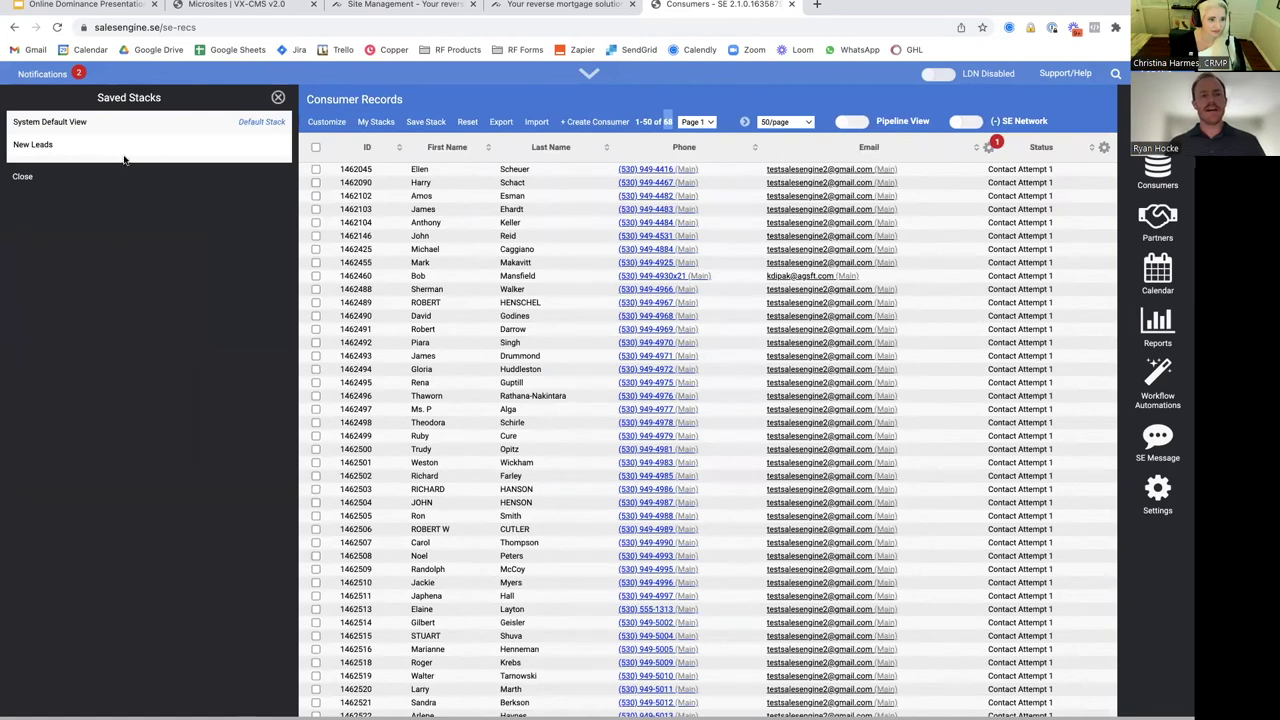
{"action": "left_click", "coordinate": [96, 150]}
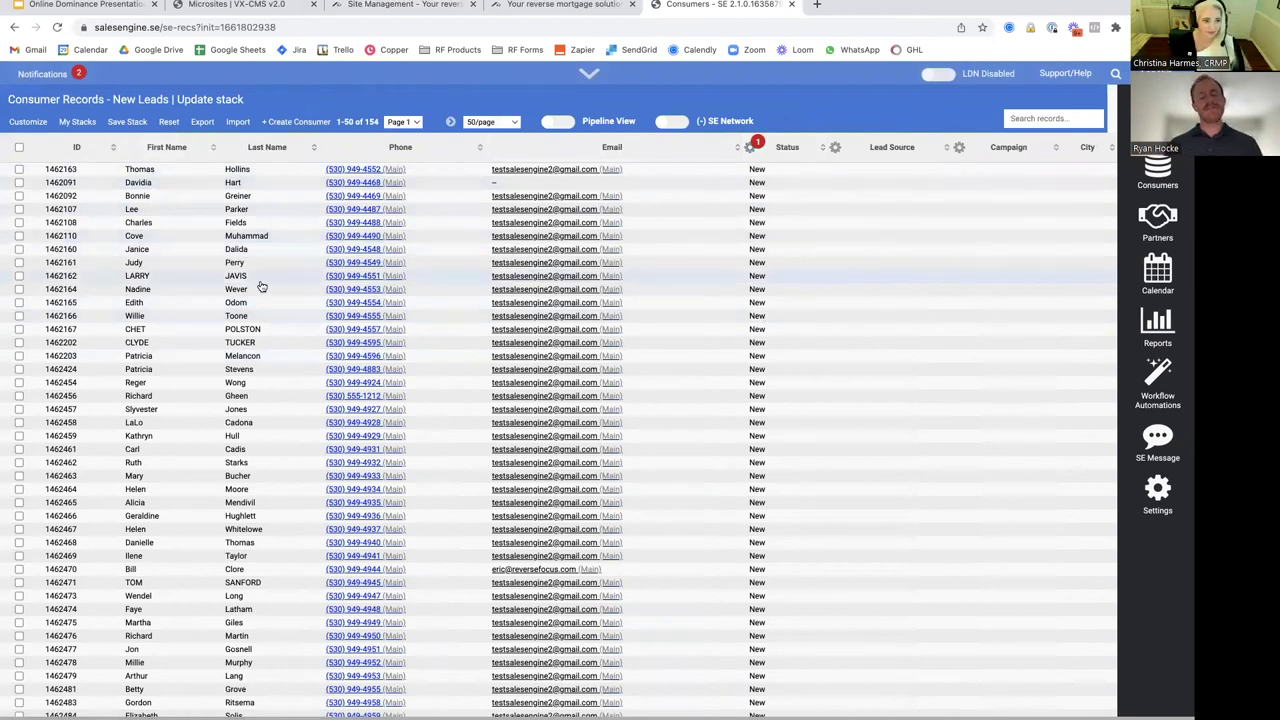
{"action": "left_click", "coordinate": [254, 174]}
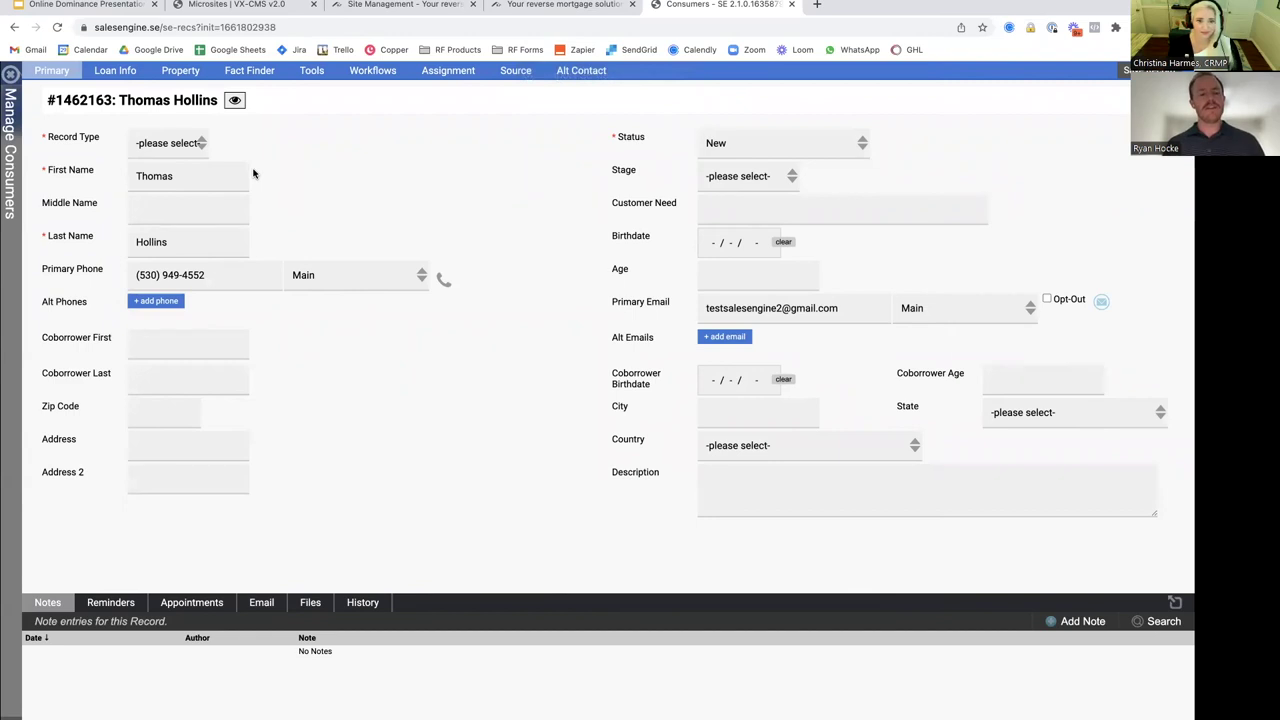
- Start a new reminder for the open consumer record with the text "Call again in 3 month"
{"action": "left_click", "coordinate": [117, 605]}
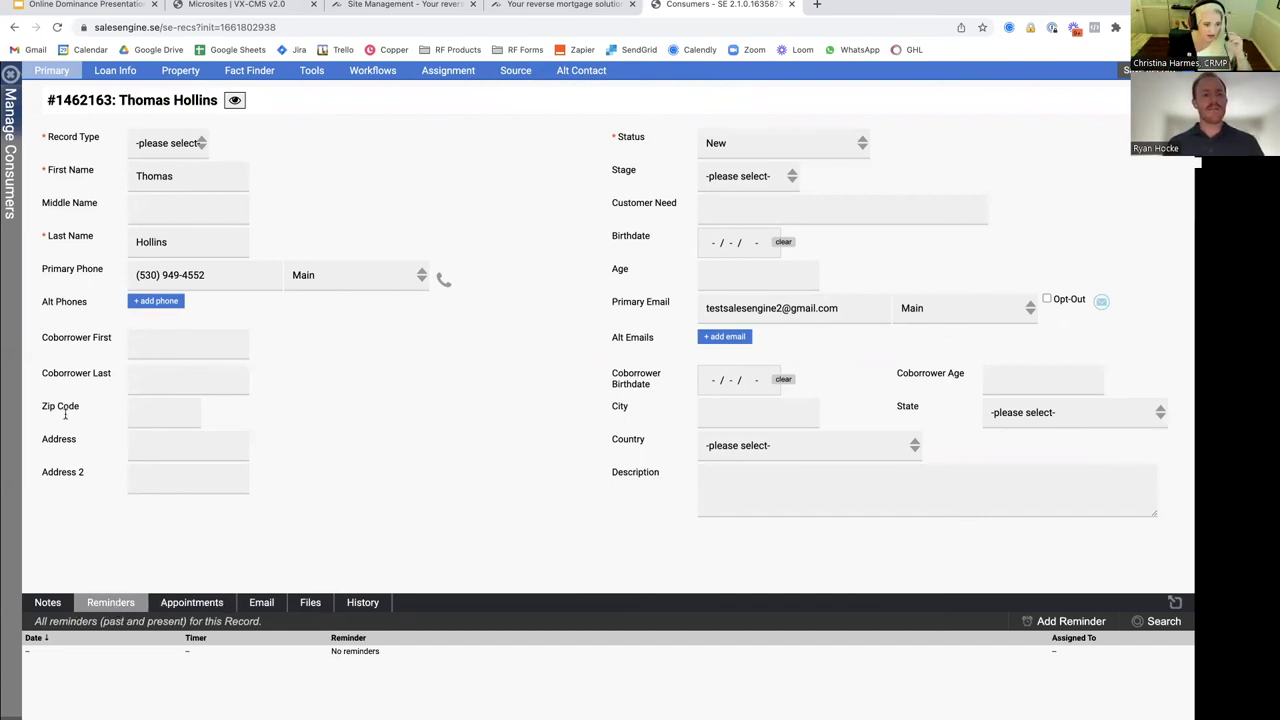
{"action": "left_click", "coordinate": [1038, 622]}
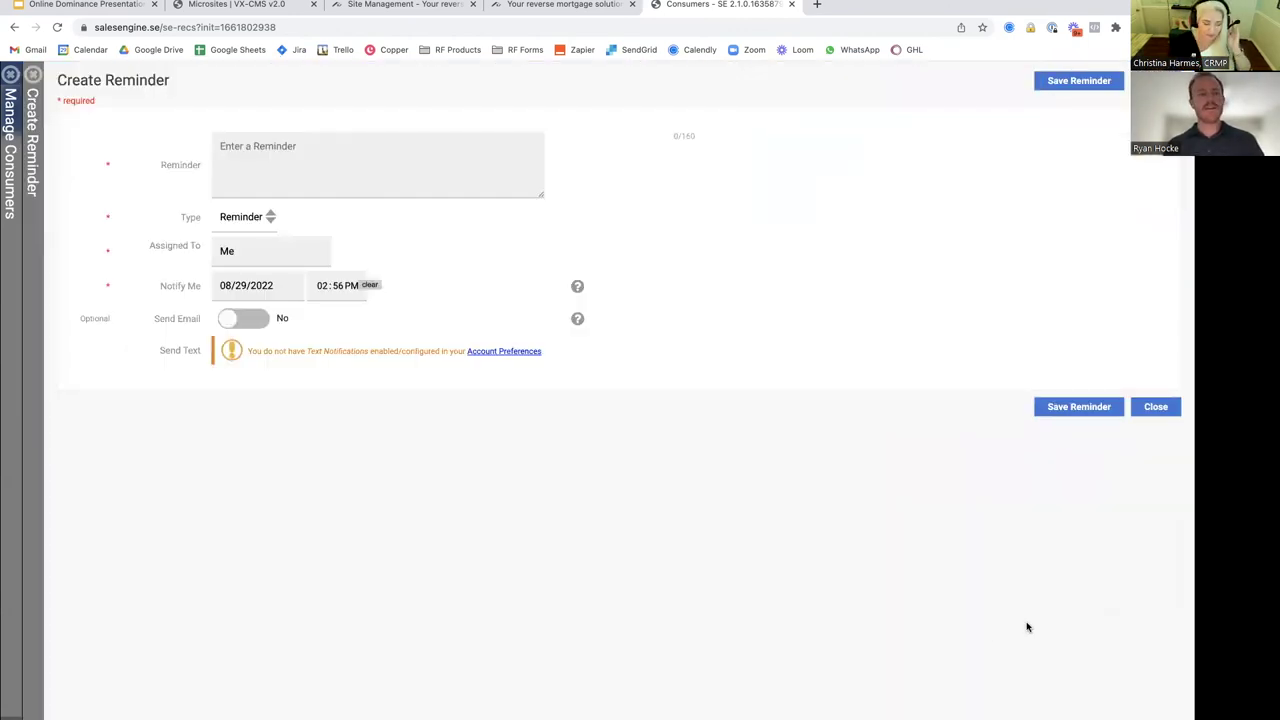
{"action": "left_click", "coordinate": [311, 166]}
{"action": "type", "text": "Ca"}
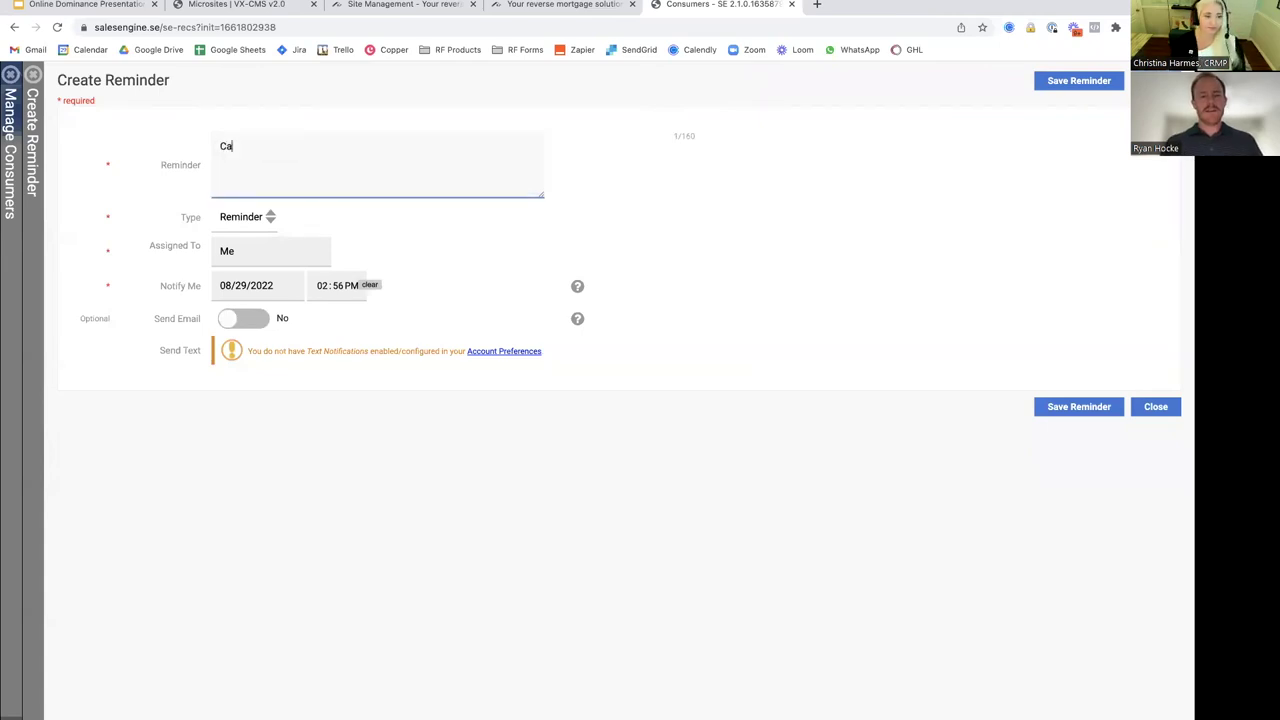
{"action": "type", "text": "ll again in 3 month"}
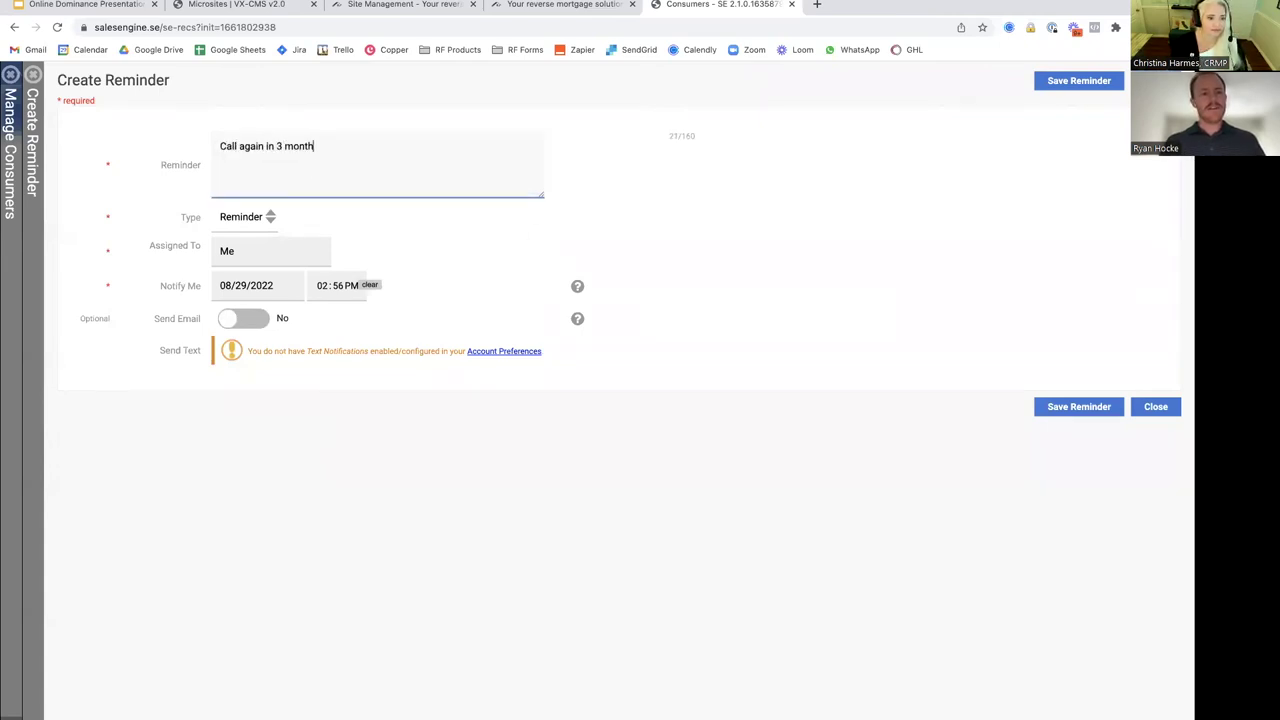
{"action": "key", "text": "Tab"}
- Set the reminder's notification date to 11/29/2022 and its time to 09:00 AM
{"action": "left_click", "coordinate": [247, 288]}
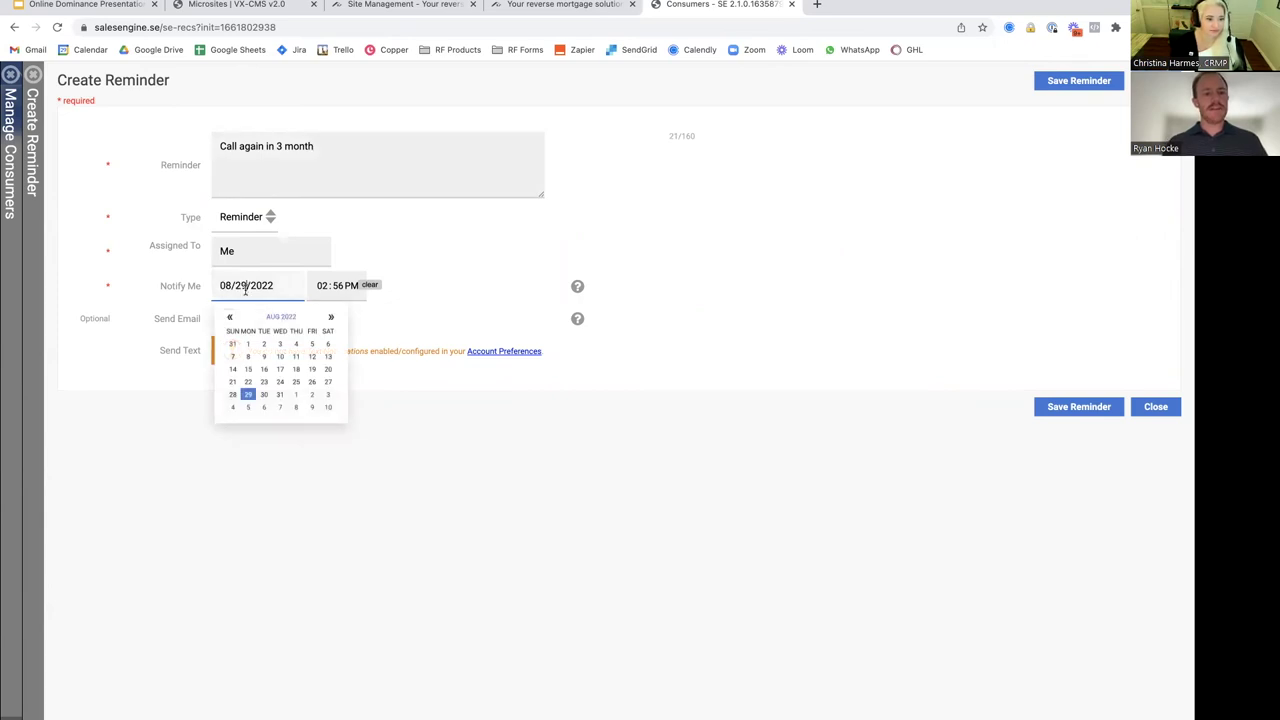
{"action": "left_click", "coordinate": [330, 319]}
{"action": "left_click", "coordinate": [330, 319]}
{"action": "left_click", "coordinate": [330, 319]}
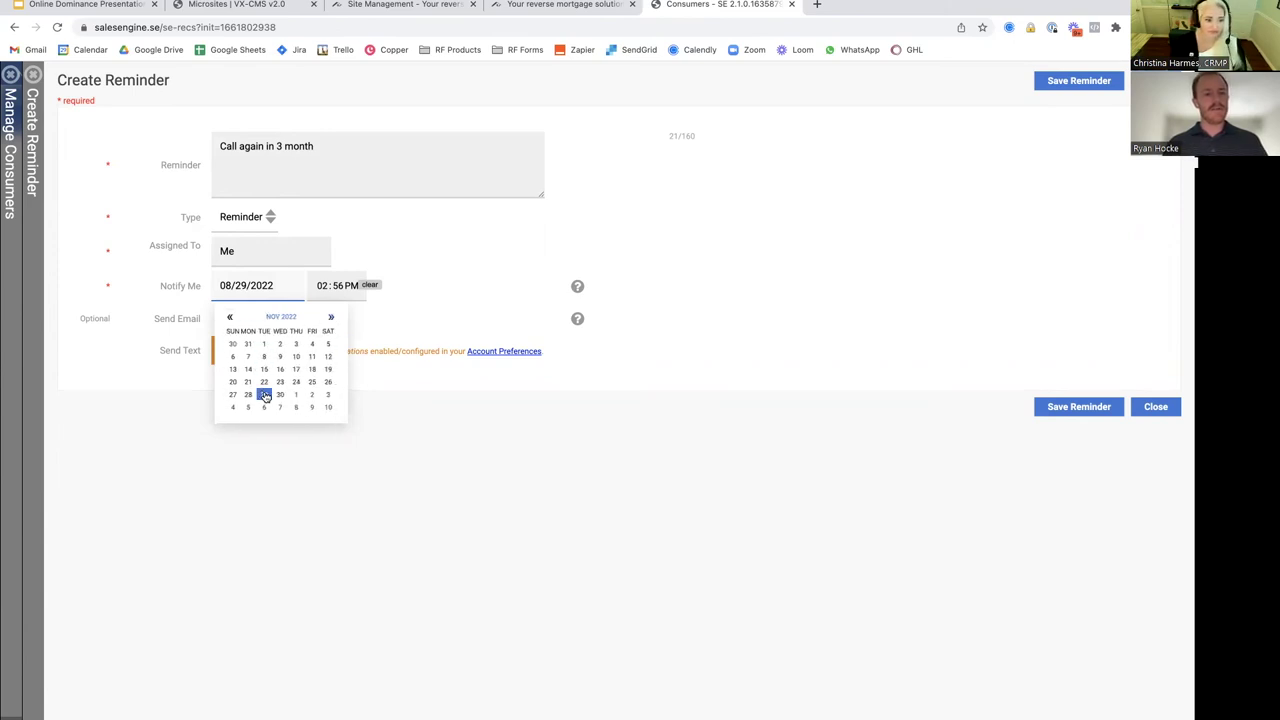
{"action": "left_click", "coordinate": [264, 395]}
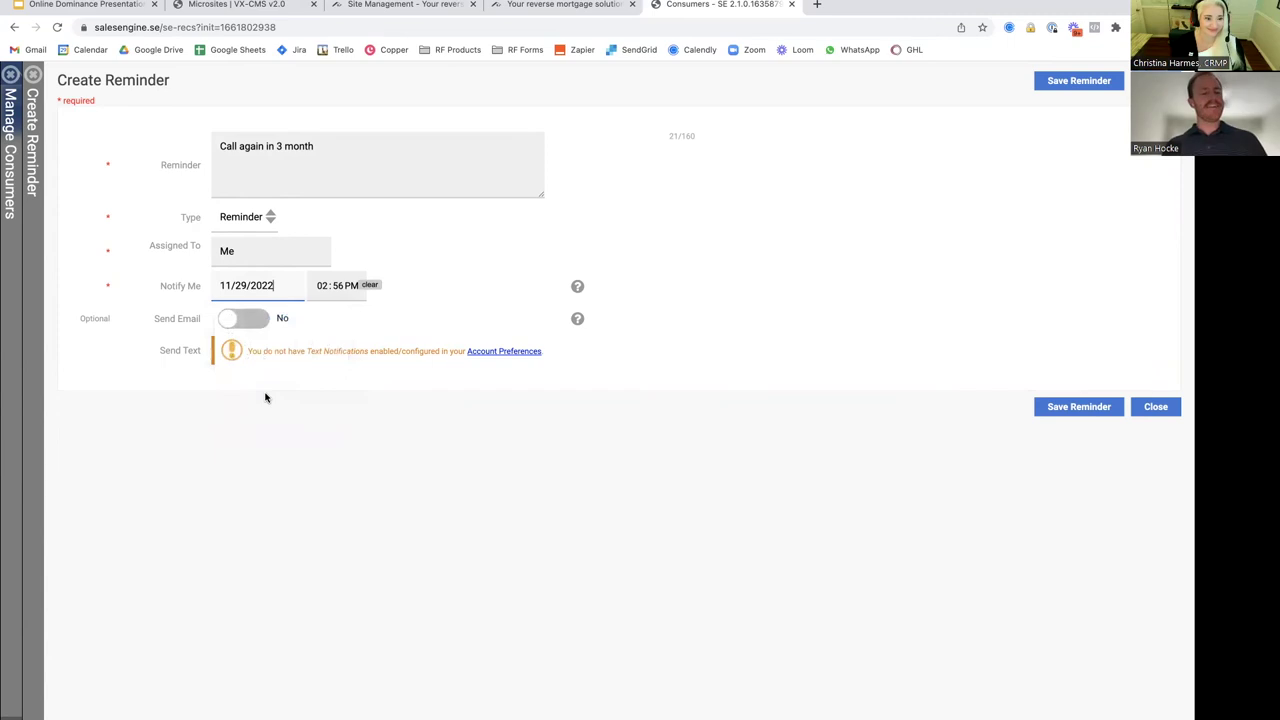
{"action": "left_click", "coordinate": [321, 286]}
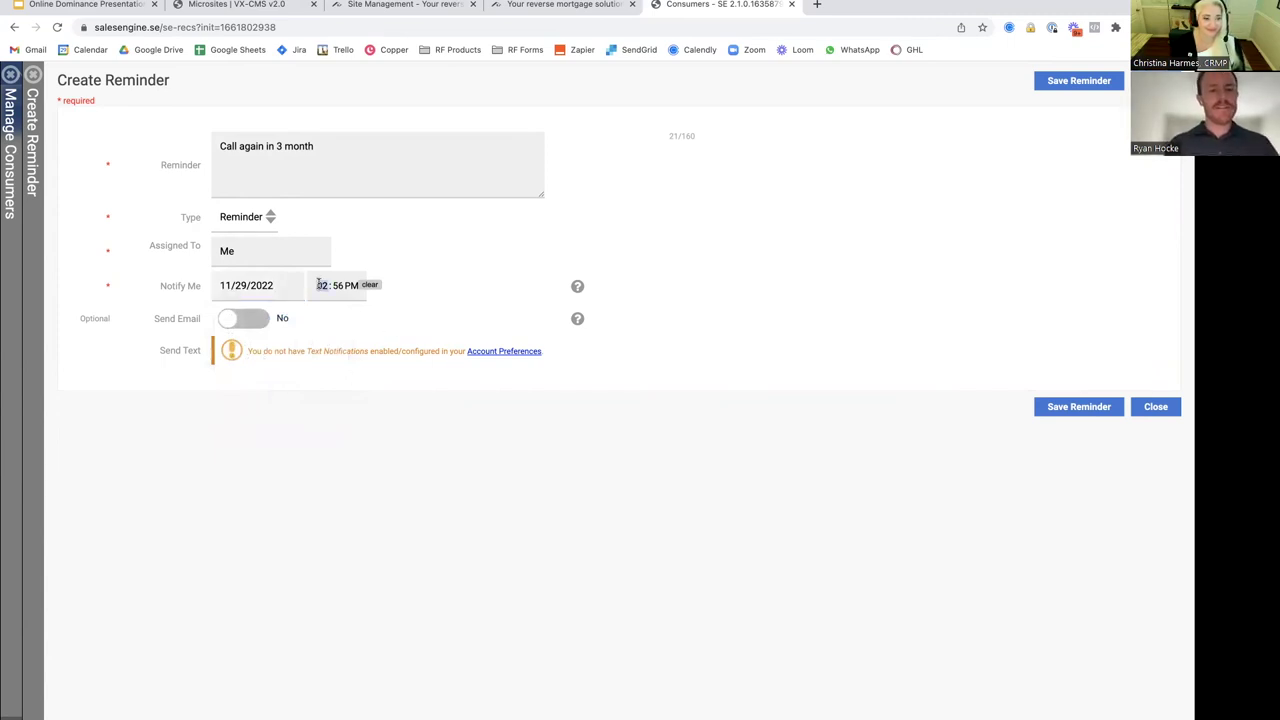
{"action": "type", "text": "0900a"}
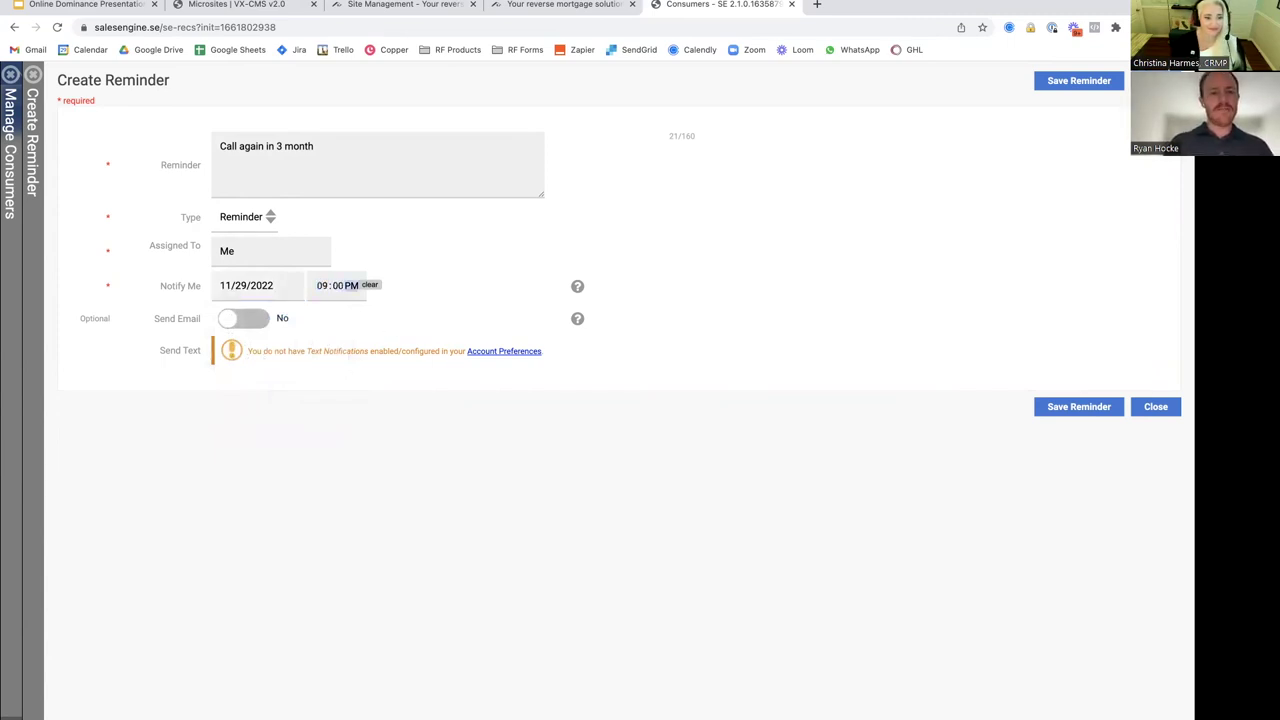
- Turn on the email notification for the reminder, check the text notification notice, and close the form without saving
{"action": "left_click", "coordinate": [252, 319]}
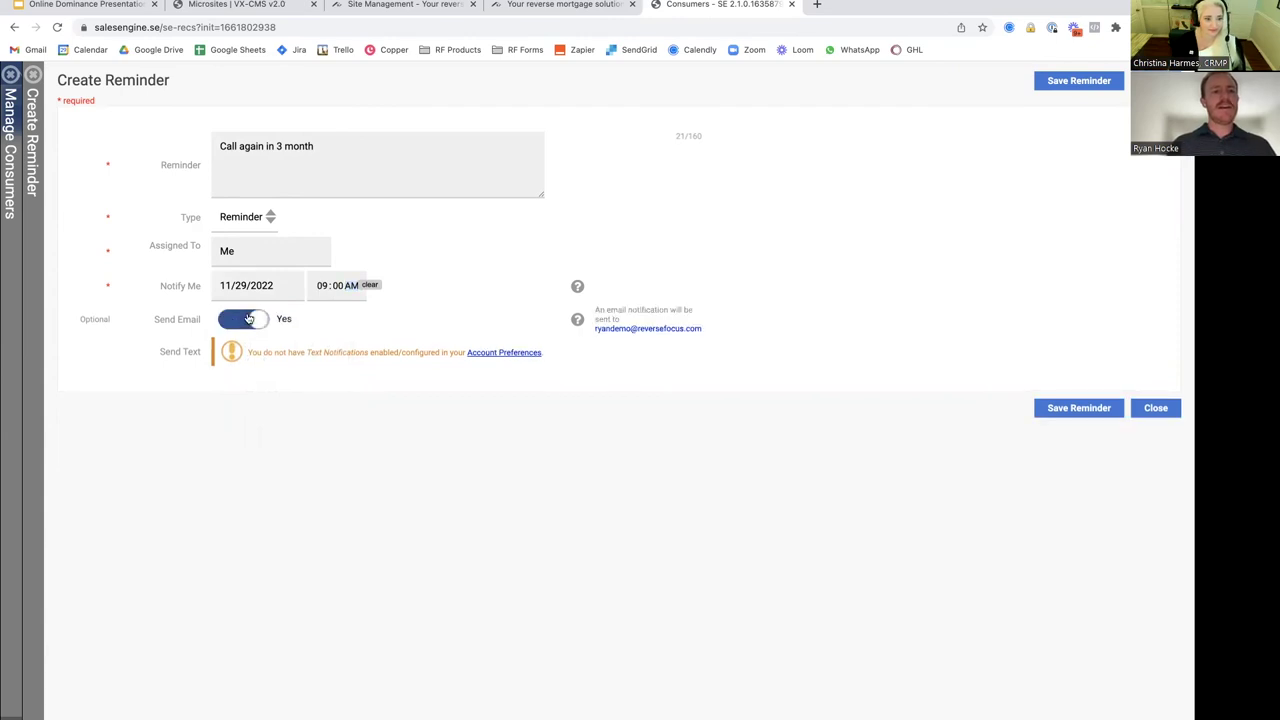
{"action": "left_click_drag", "start_coordinate": [228, 358], "coordinate": [335, 358]}
{"action": "left_click", "coordinate": [289, 357]}
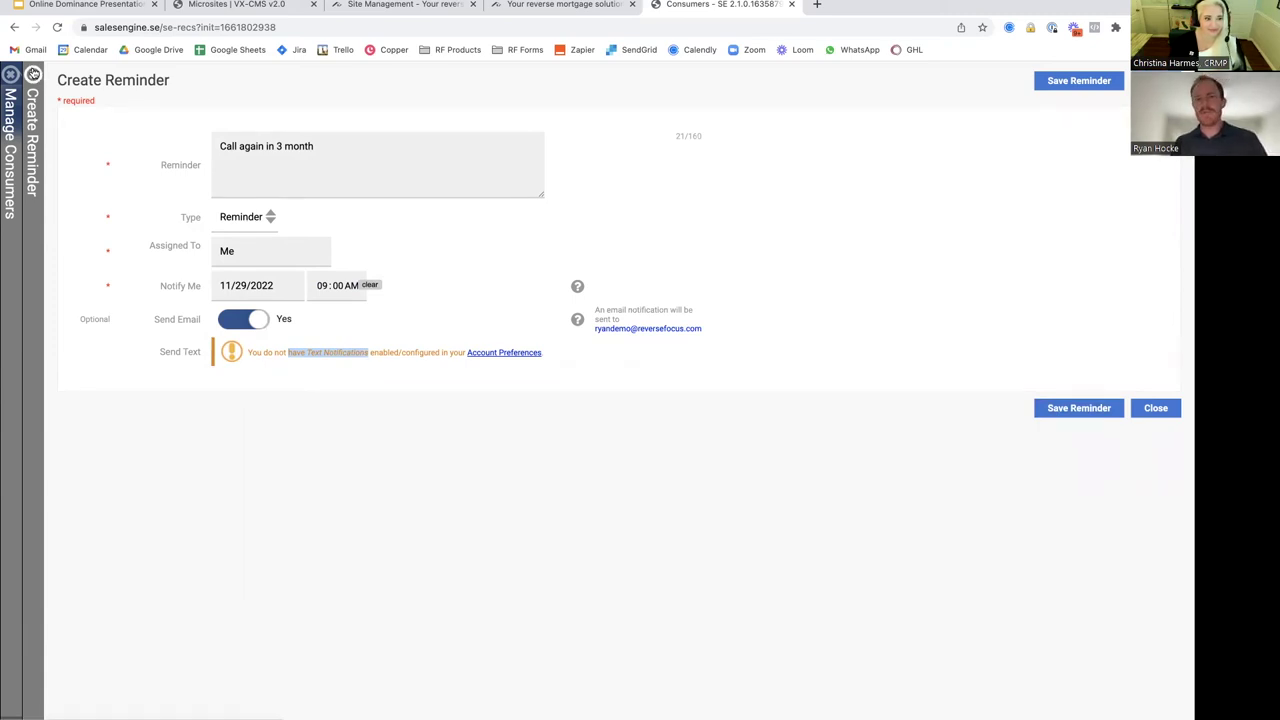
{"action": "left_click", "coordinate": [33, 75]}
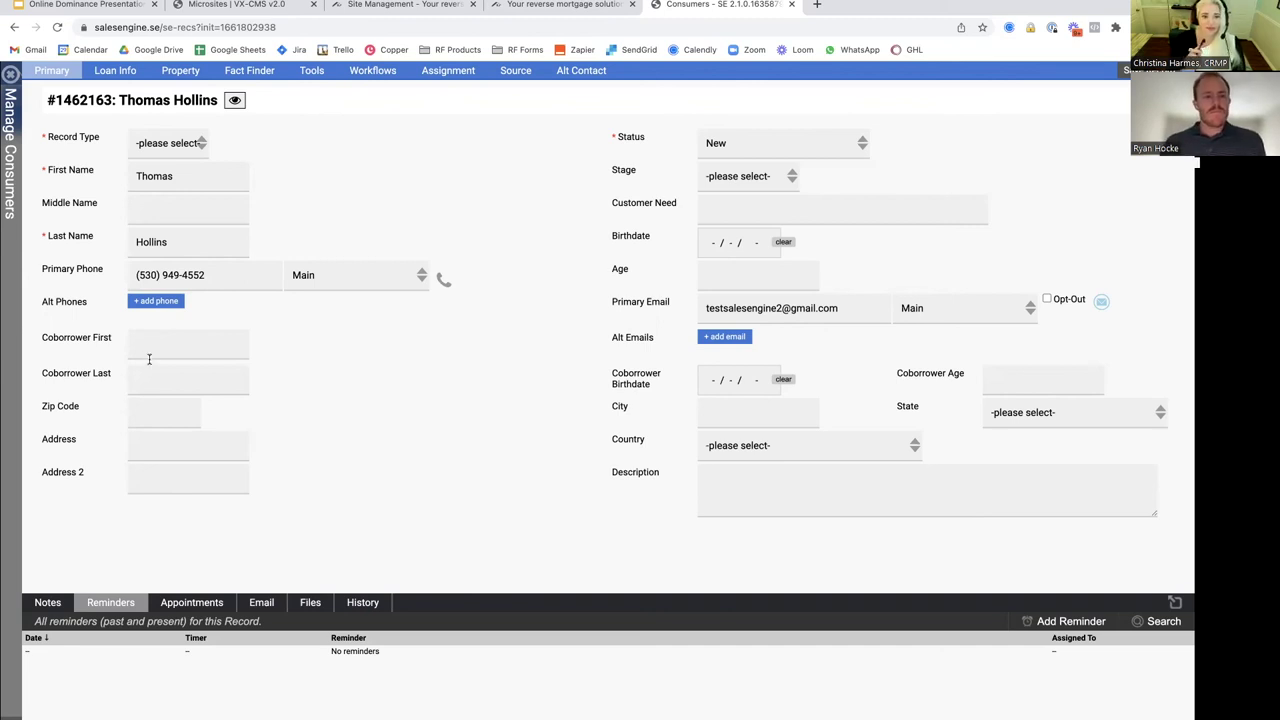
- Set the consumer's lead source to Partner Referral with the first listed partner as referring partner, and close the record
{"action": "left_click", "coordinate": [516, 72]}
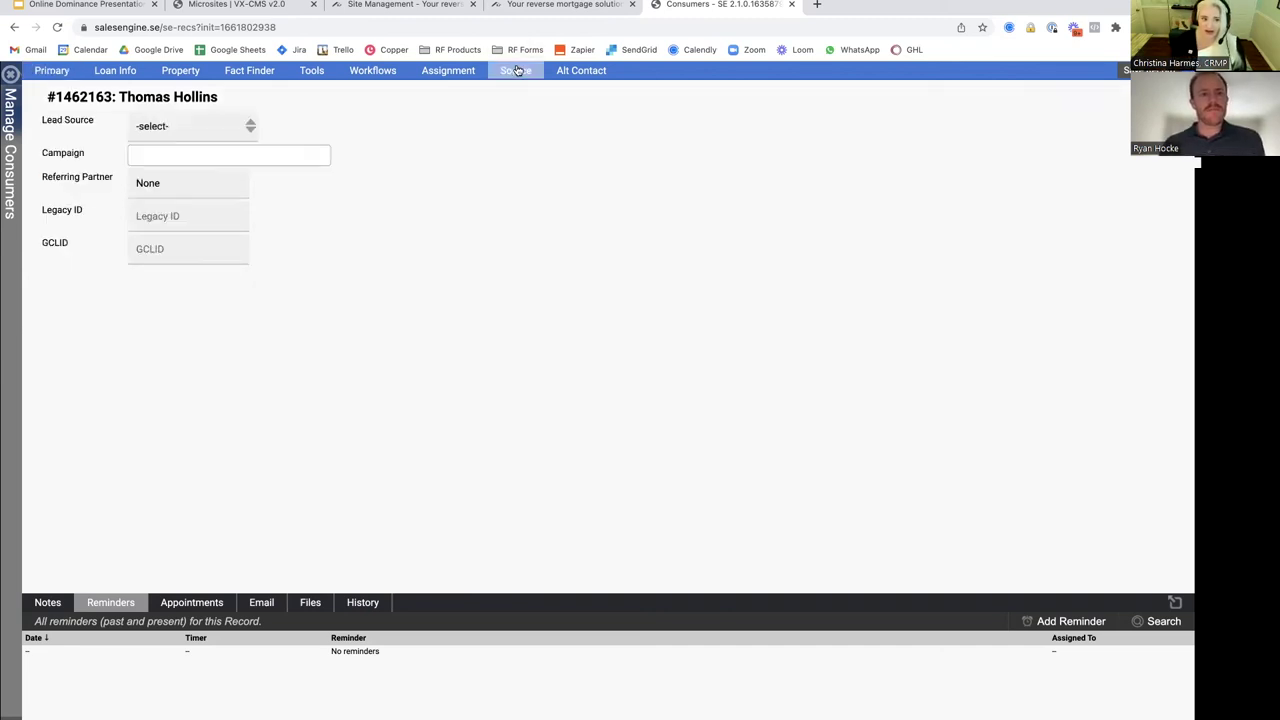
{"action": "left_click", "coordinate": [214, 127]}
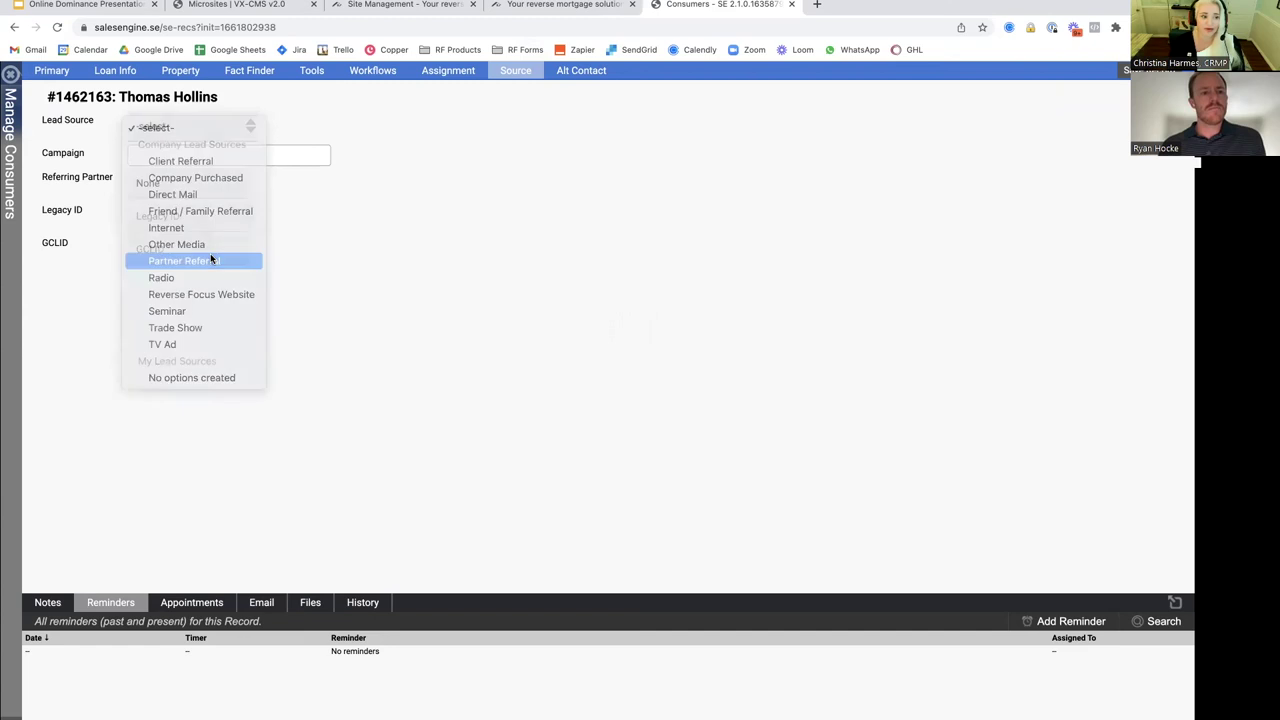
{"action": "left_click", "coordinate": [210, 257]}
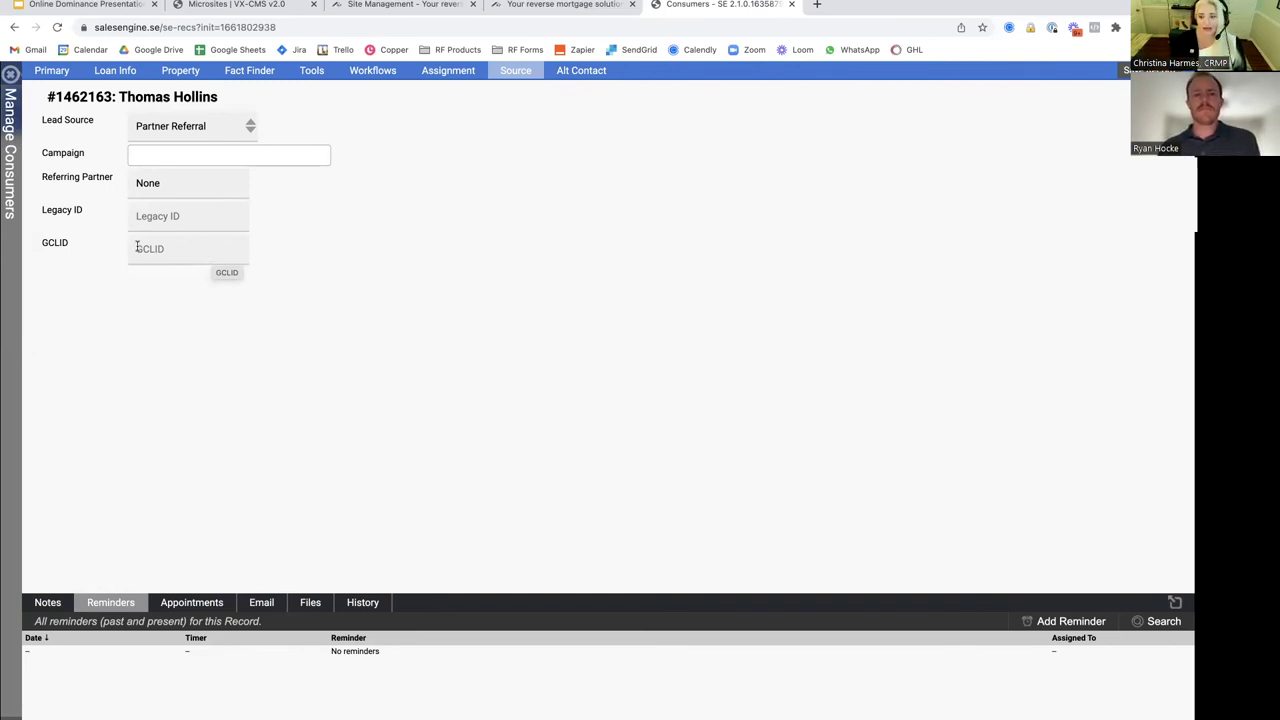
{"action": "left_click", "coordinate": [155, 182]}
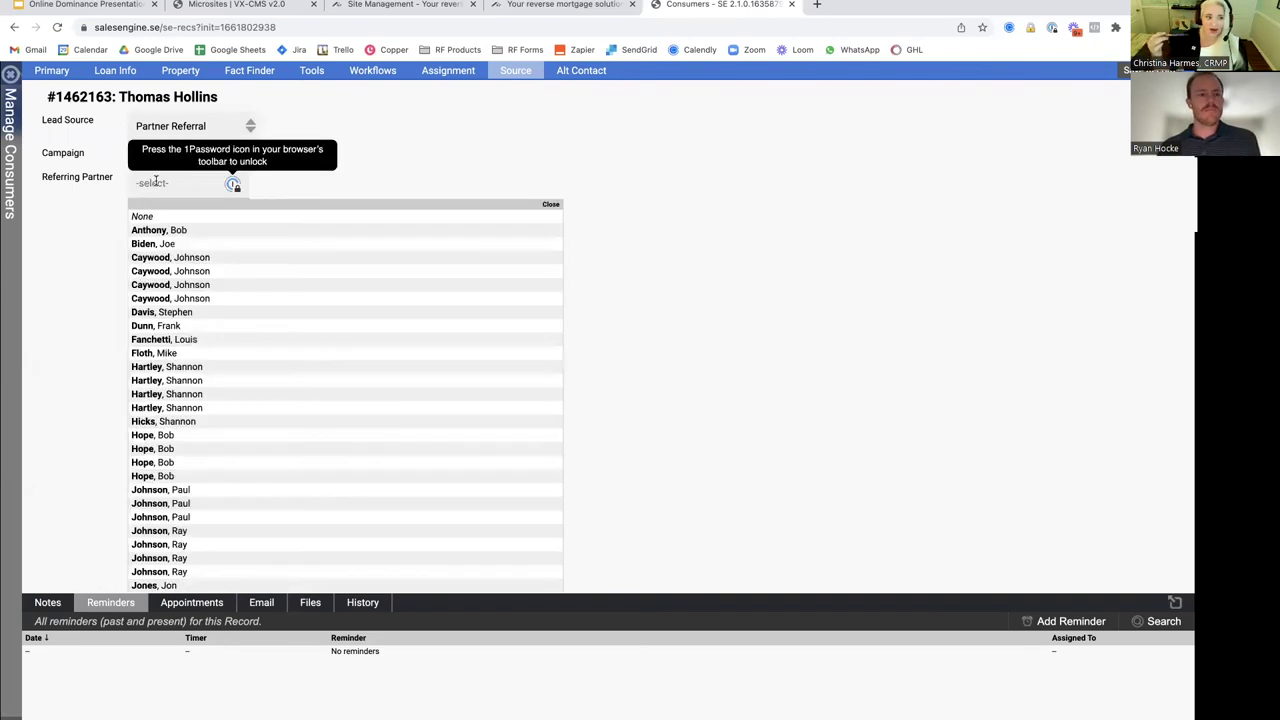
{"action": "left_click", "coordinate": [180, 233]}
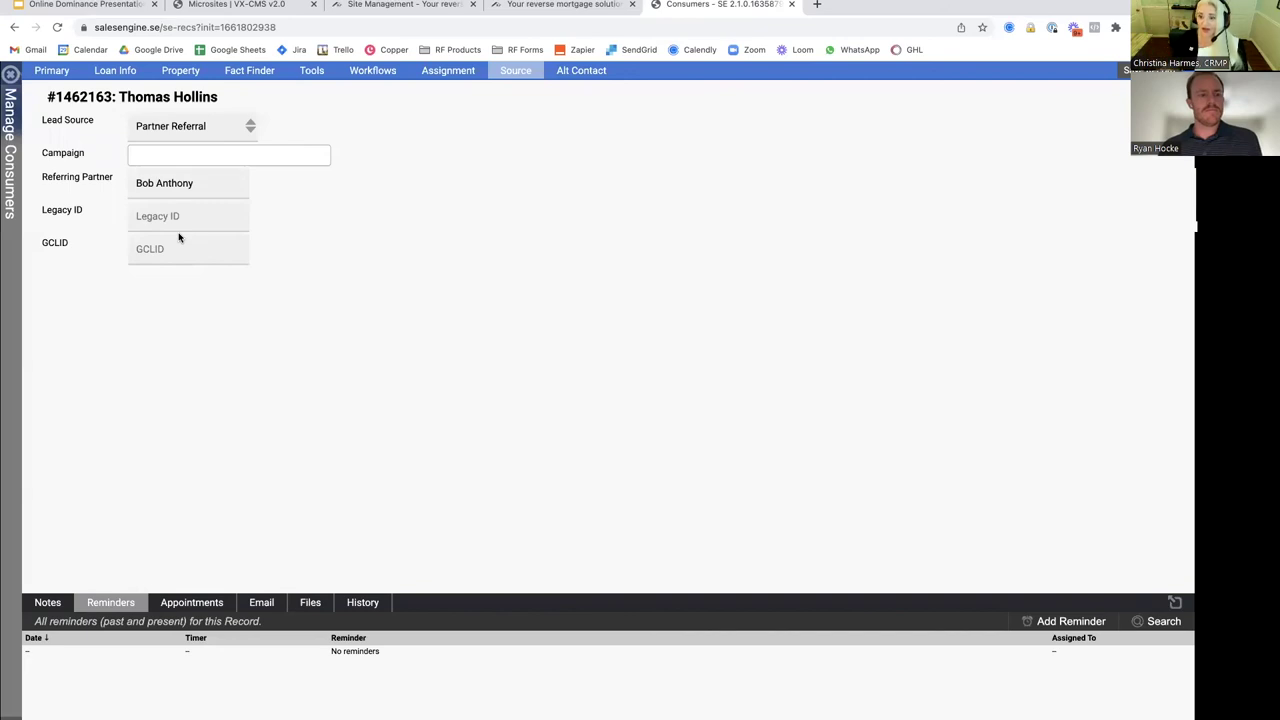
{"action": "left_click", "coordinate": [11, 75]}
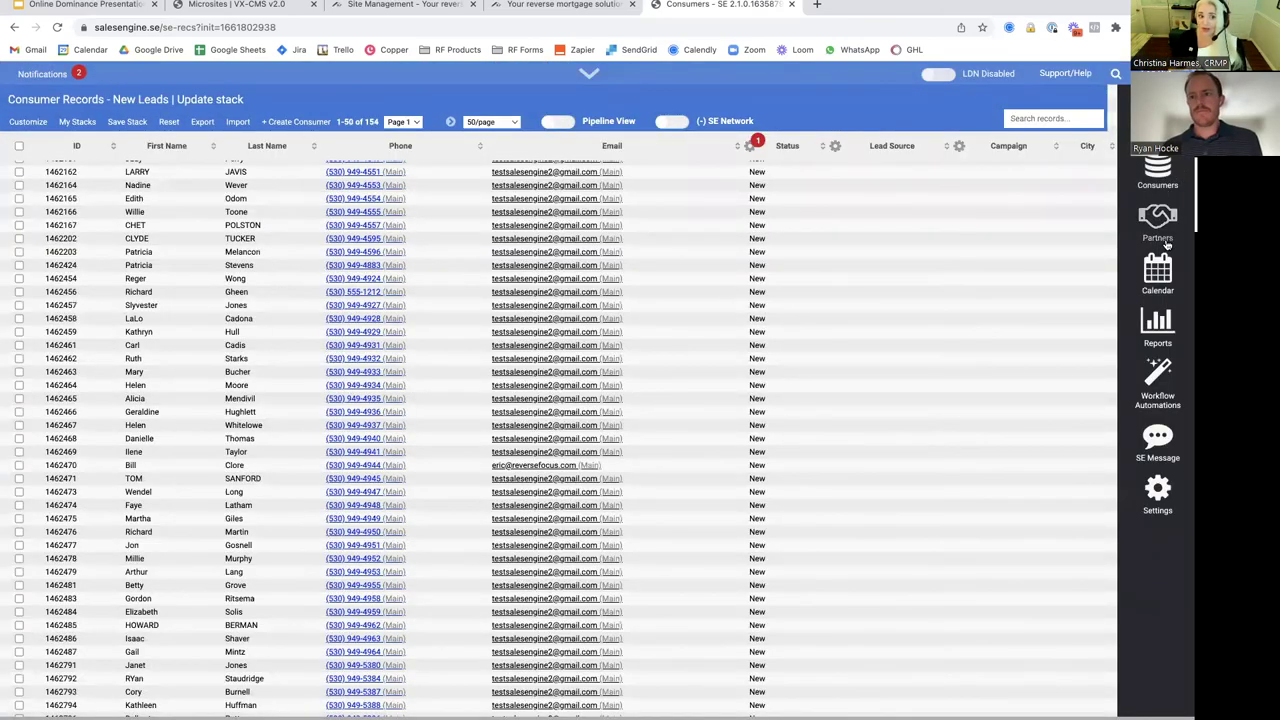
- Open the Ryan's Company record in the partner records, review its referred leads and close it
{"action": "left_click", "coordinate": [1159, 224]}
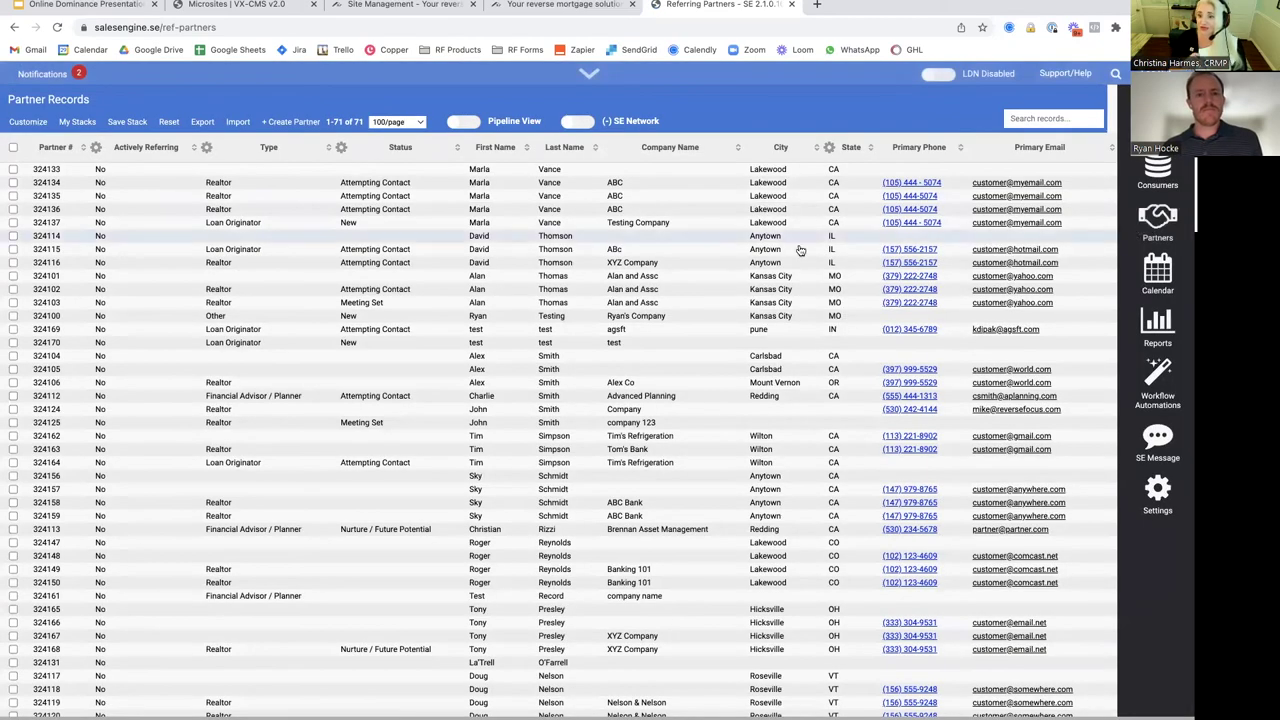
{"action": "left_click", "coordinate": [557, 315]}
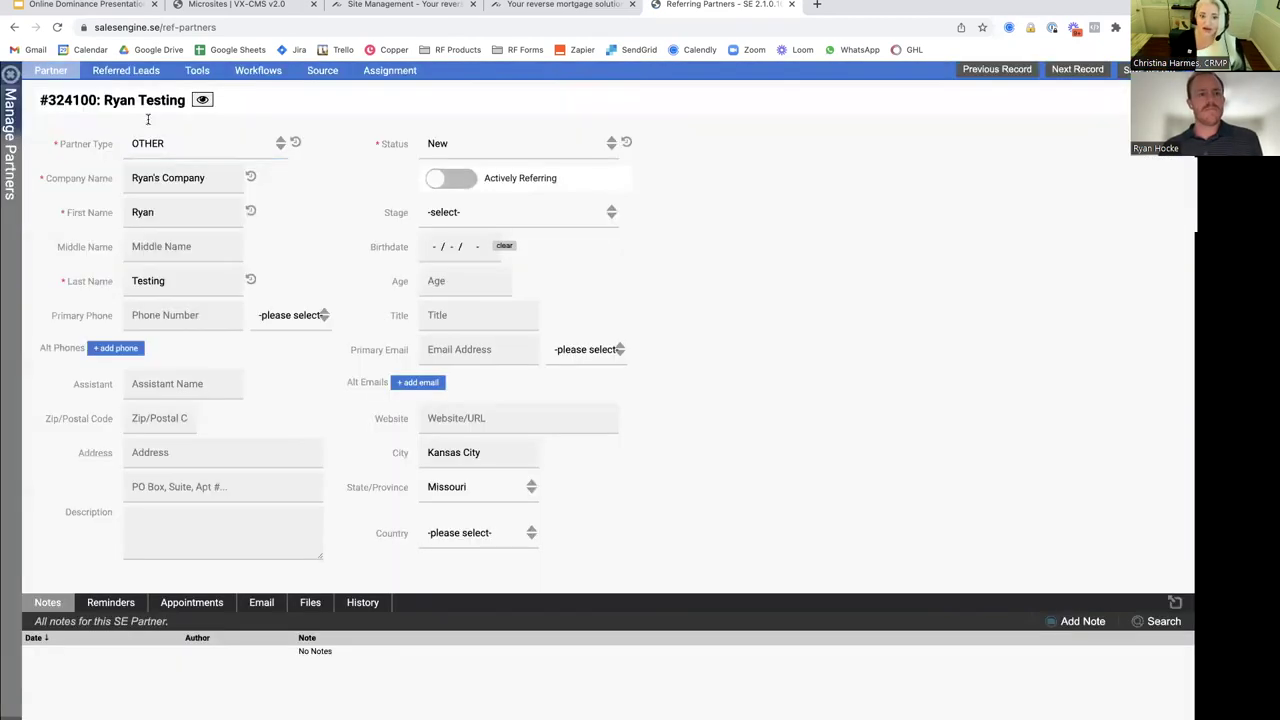
{"action": "left_click", "coordinate": [126, 70]}
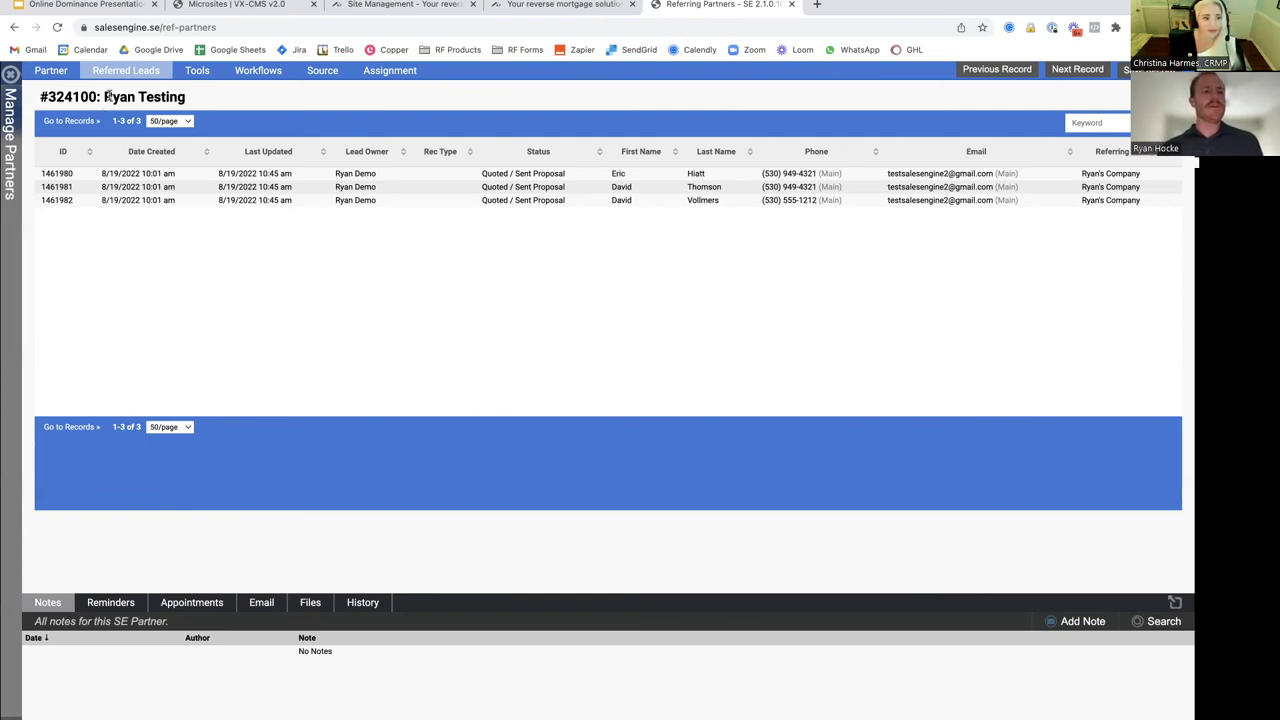
{"action": "left_click_drag", "start_coordinate": [105, 96], "coordinate": [231, 101]}
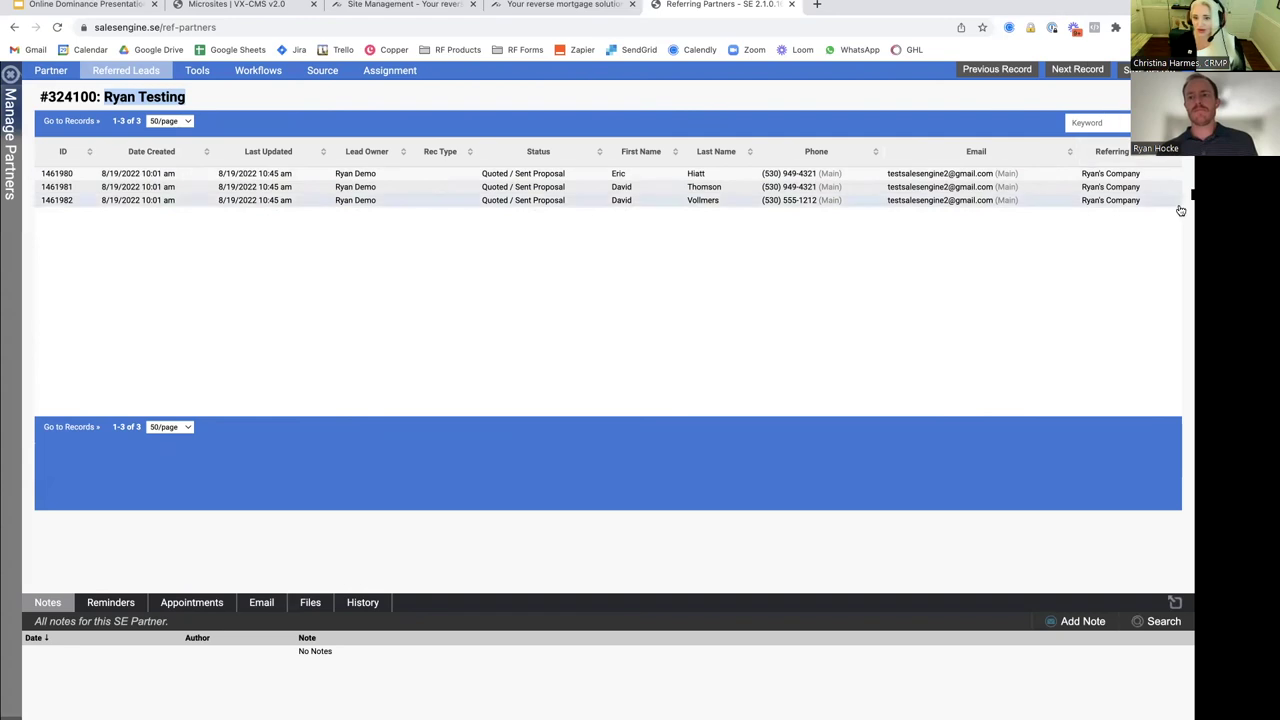
{"action": "left_click", "coordinate": [10, 75]}
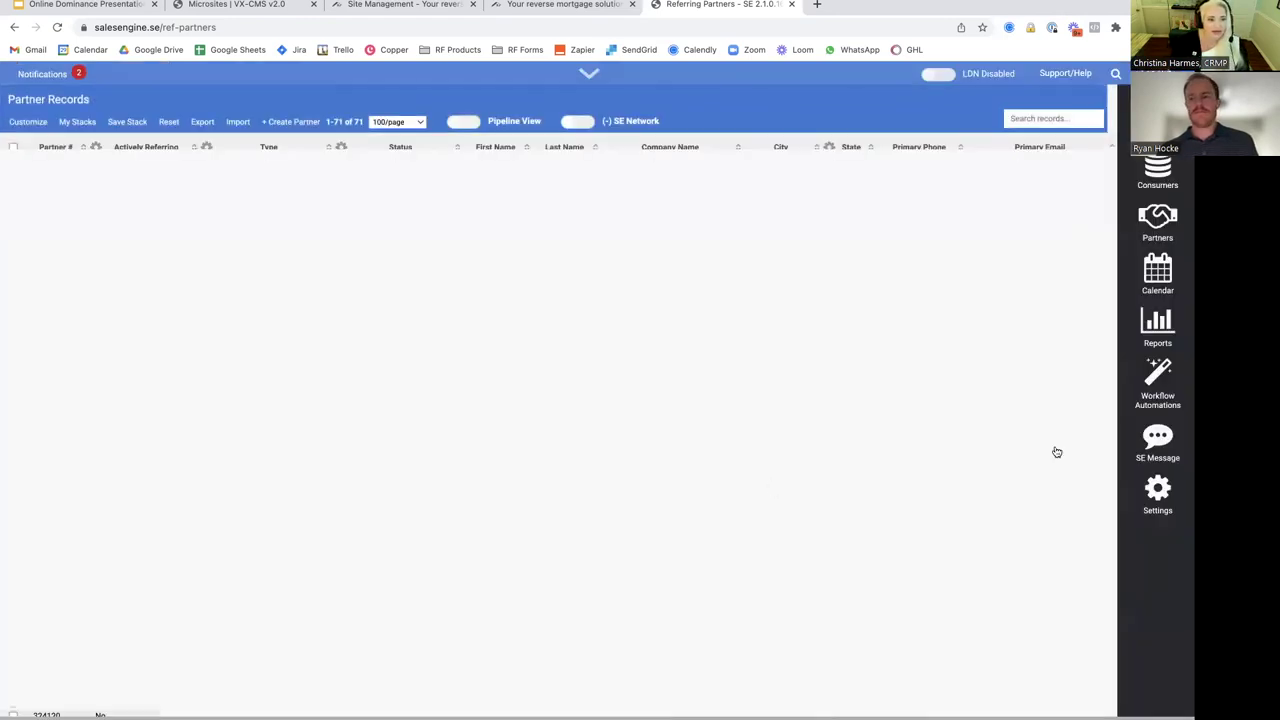
- Open the workflow automations and review the rules of the RF - No Lead Left Behind [Consumers] workflow
{"action": "left_click", "coordinate": [1158, 388]}
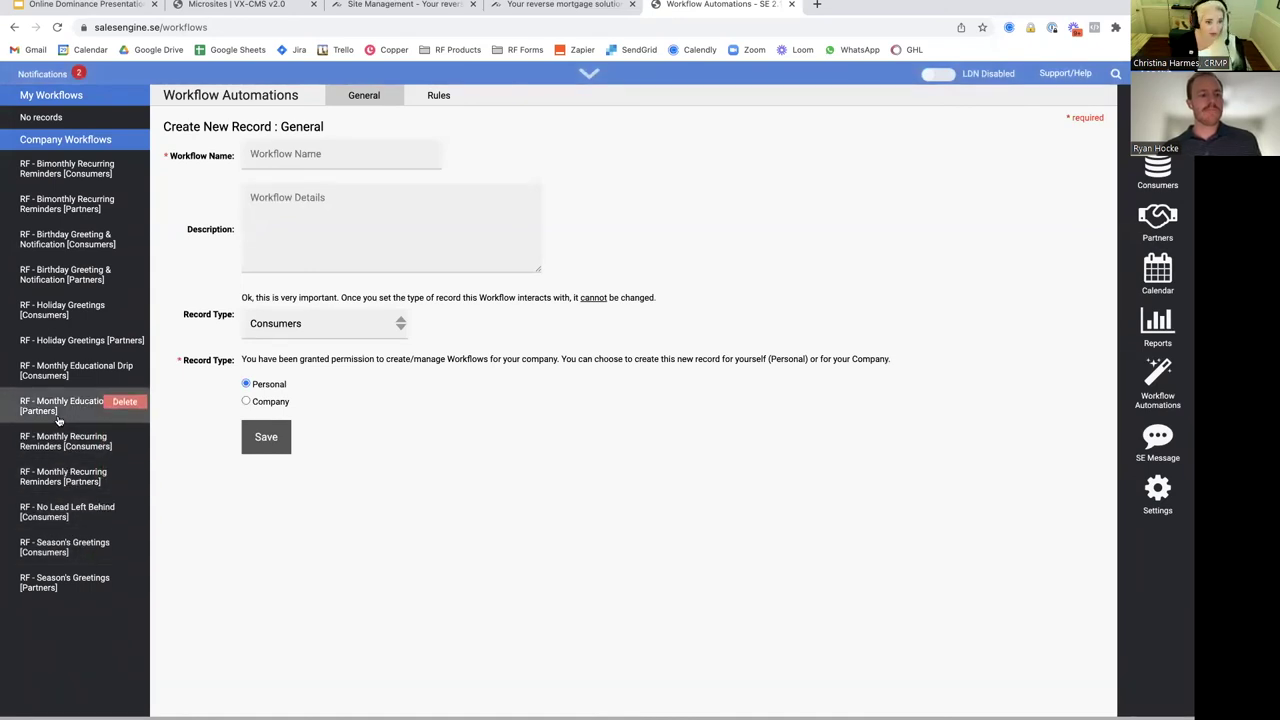
{"action": "left_click", "coordinate": [57, 509]}
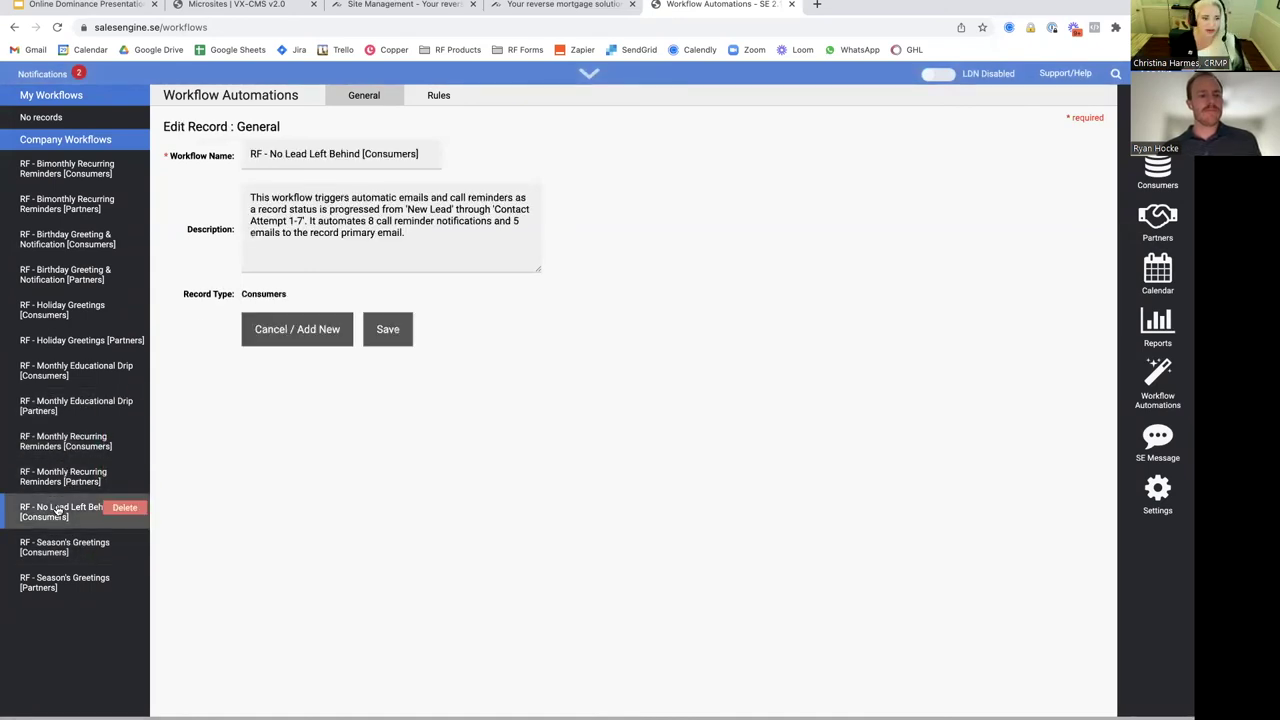
{"action": "left_click", "coordinate": [438, 96]}
{"action": "scroll", "coordinate": [517, 256], "scroll_direction": "down", "scroll_amount": 2}
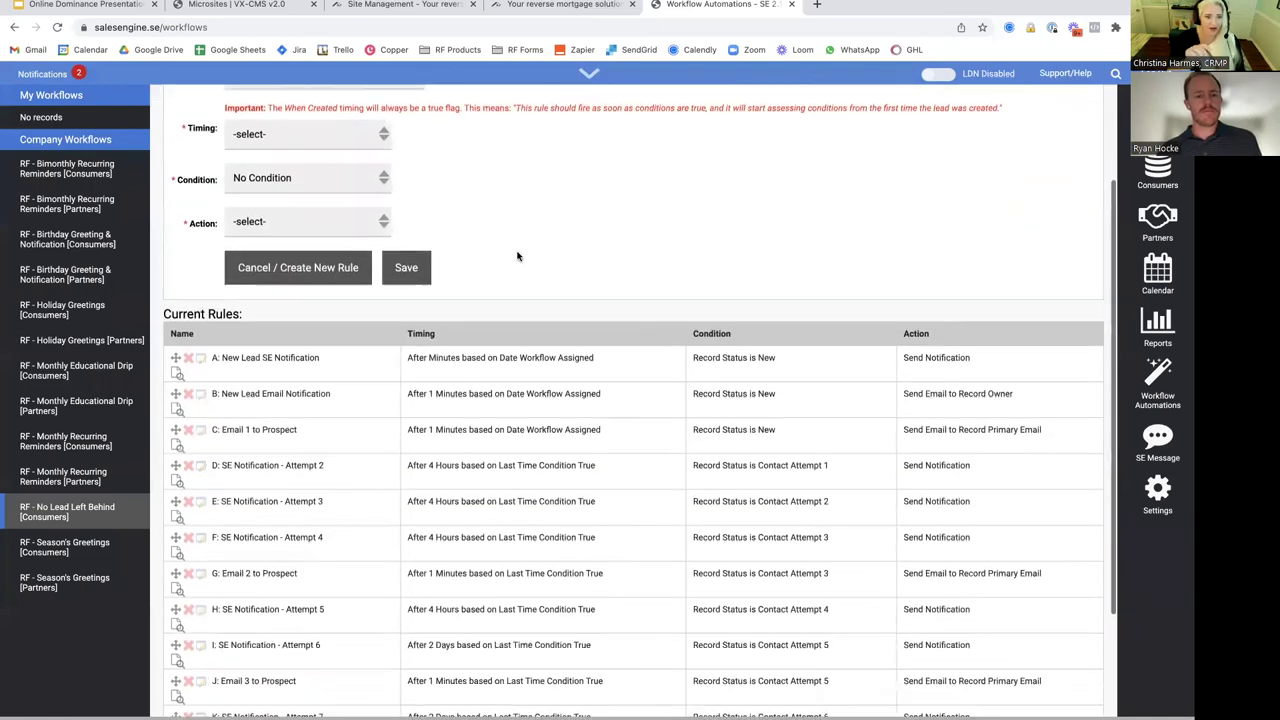
{"action": "scroll", "coordinate": [517, 256], "scroll_direction": "down", "scroll_amount": 1}
{"action": "scroll", "coordinate": [517, 256], "scroll_direction": "up", "scroll_amount": 3}
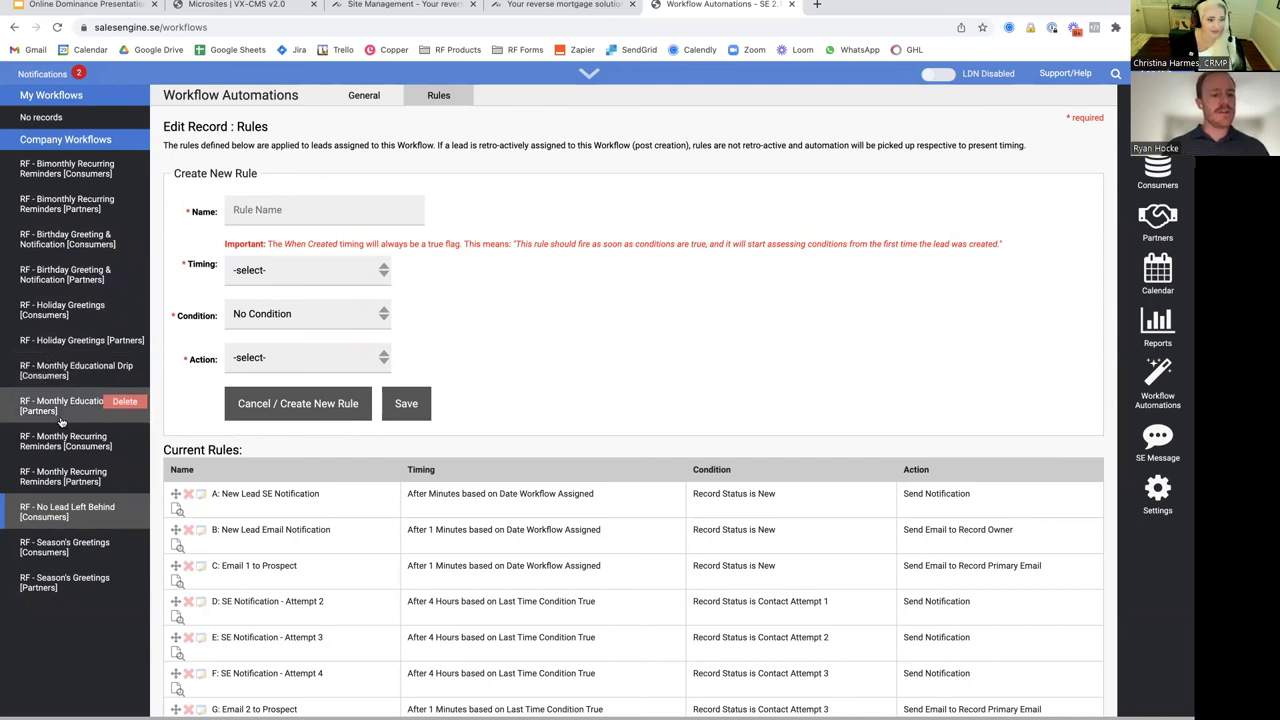
- Open the RF - Monthly Educational Drip [Consumers] workflow and display its current rules
{"action": "left_click", "coordinate": [45, 369]}
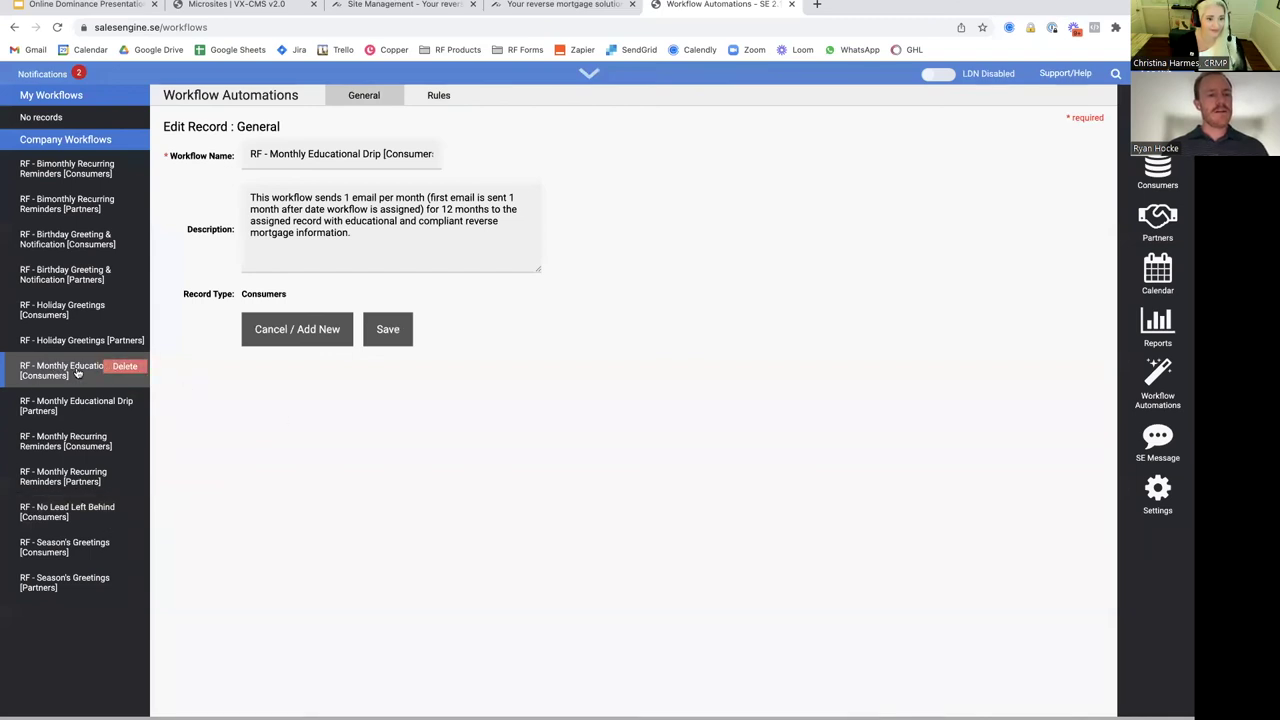
{"action": "left_click", "coordinate": [442, 98]}
{"action": "scroll", "coordinate": [533, 370], "scroll_direction": "down", "scroll_amount": 3}
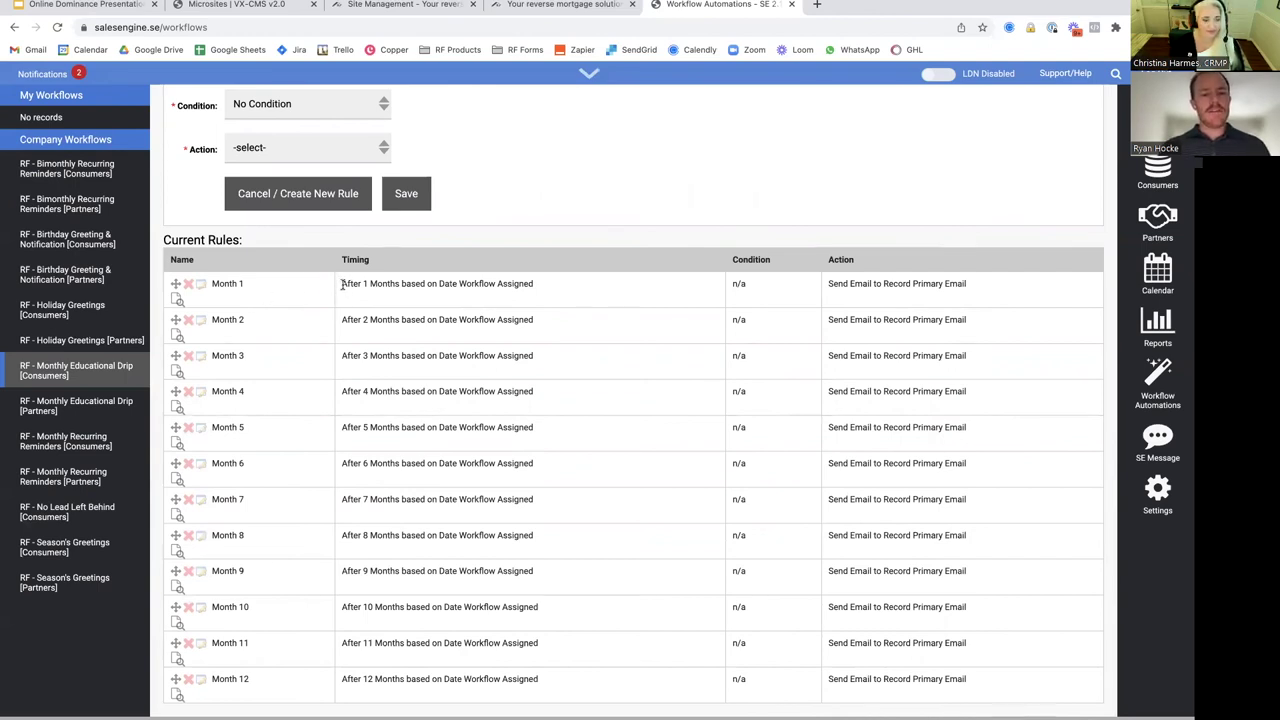
- Examine the Month 1 rule's timing, condition and action, and open the rule's full information
{"action": "triple_click", "coordinate": [477, 284]}
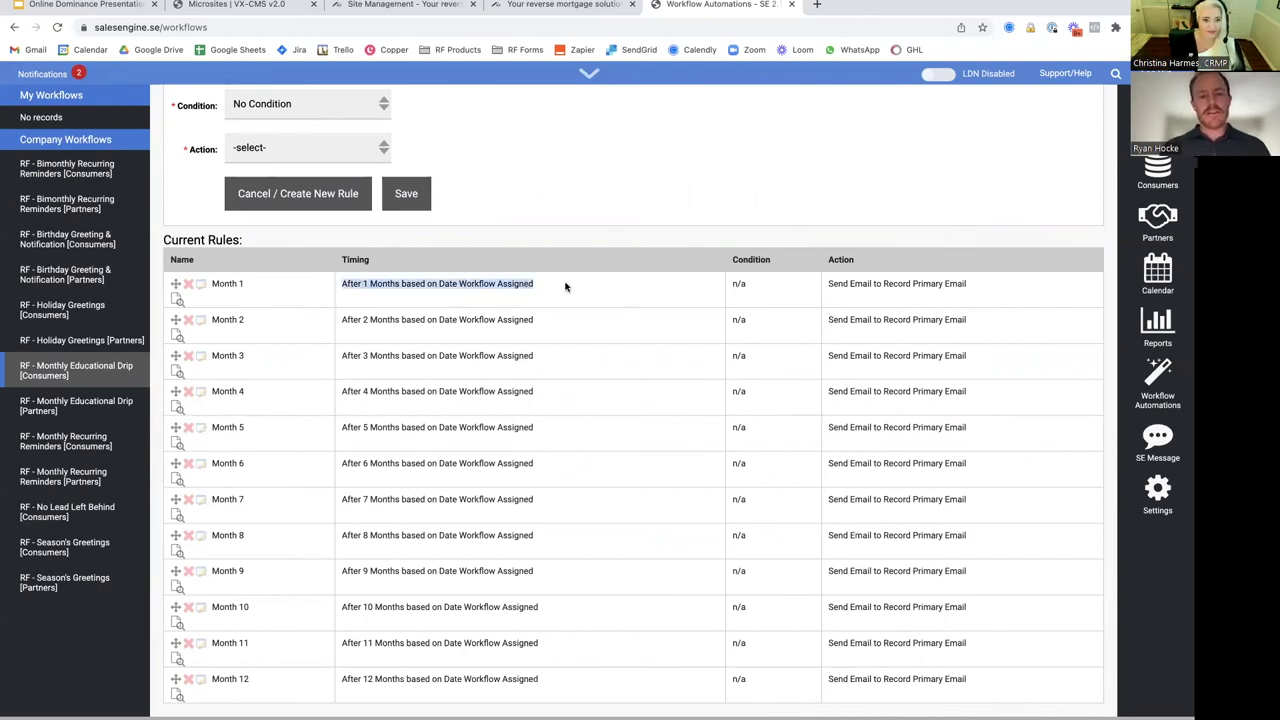
{"action": "double_click", "coordinate": [443, 284]}
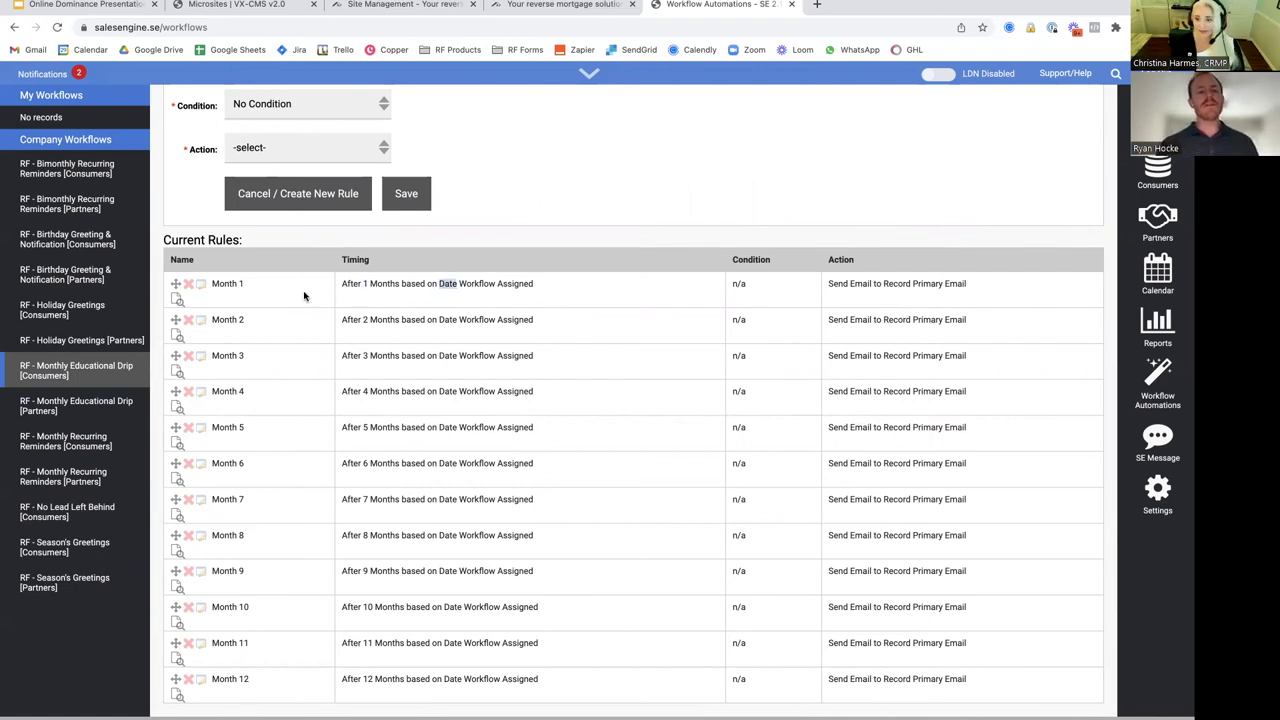
{"action": "left_click", "coordinate": [738, 281]}
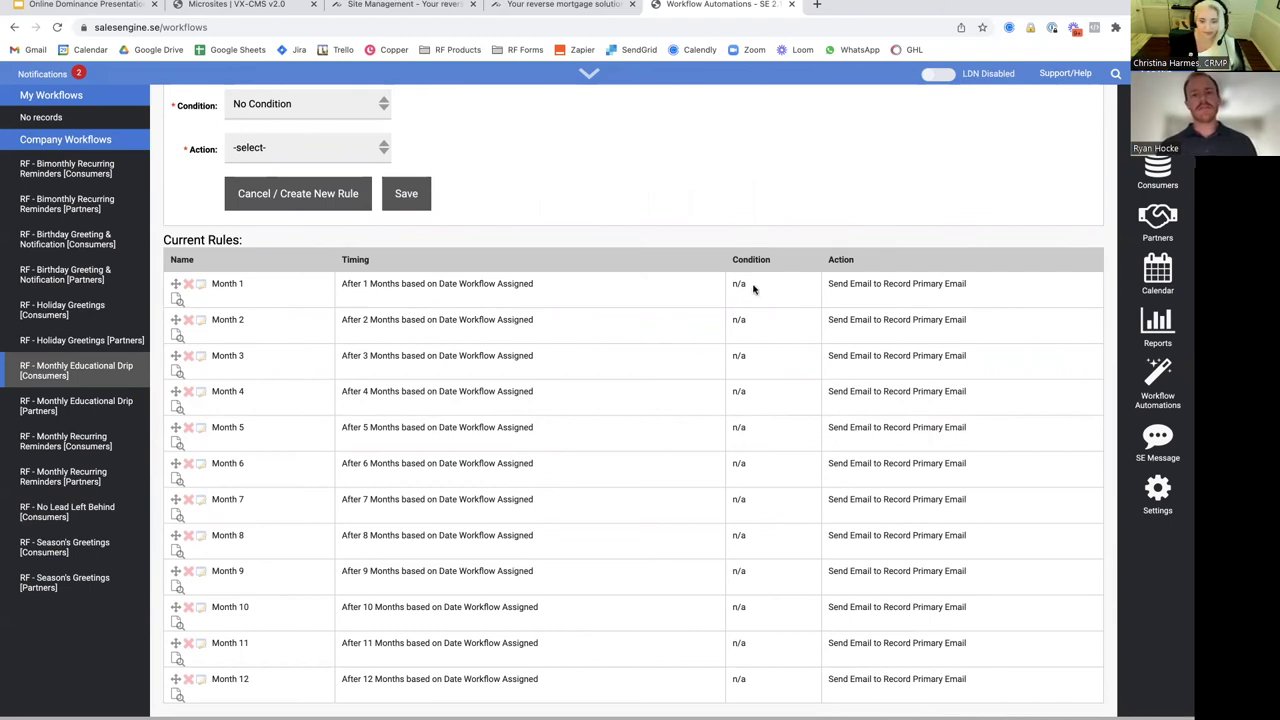
{"action": "left_click_drag", "start_coordinate": [750, 287], "coordinate": [730, 287]}
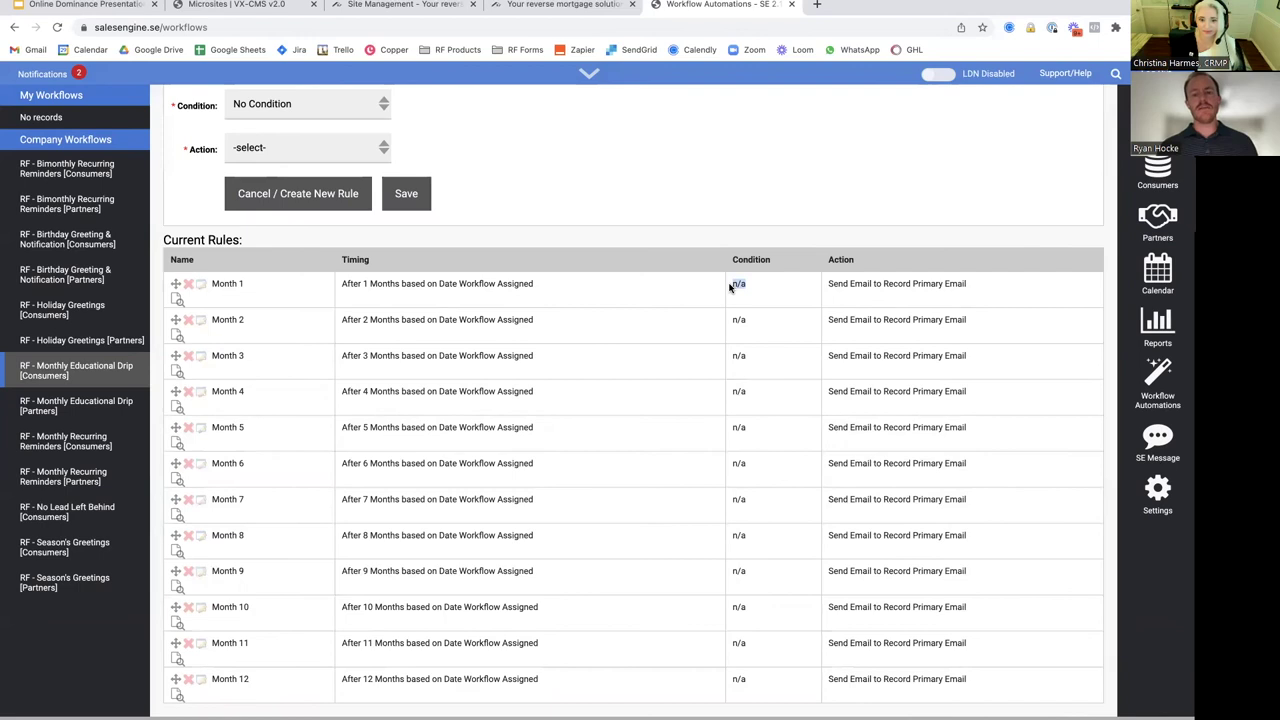
{"action": "left_click_drag", "start_coordinate": [830, 284], "coordinate": [1023, 287]}
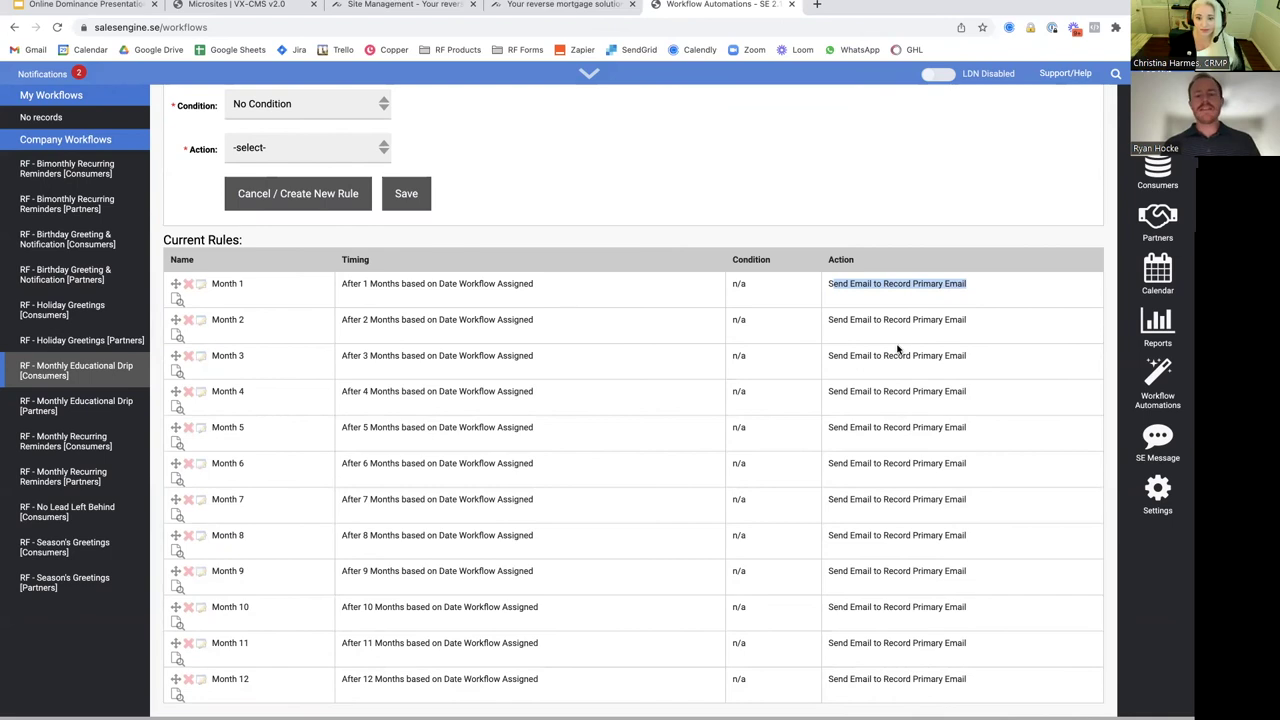
{"action": "left_click", "coordinate": [176, 301]}
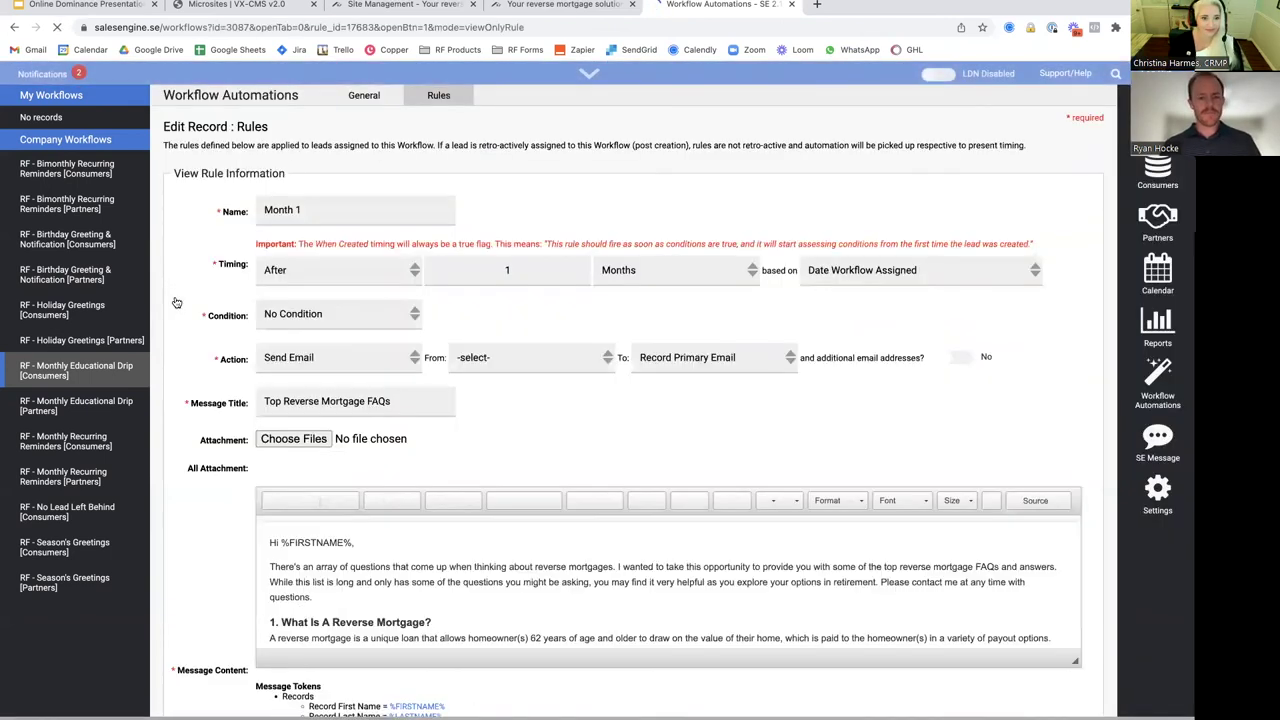
- Enlarge the message content box of the Month 1 rule to show more of the Top Reverse Mortgage FAQs email
{"action": "scroll", "coordinate": [827, 394], "scroll_direction": "down", "scroll_amount": 3}
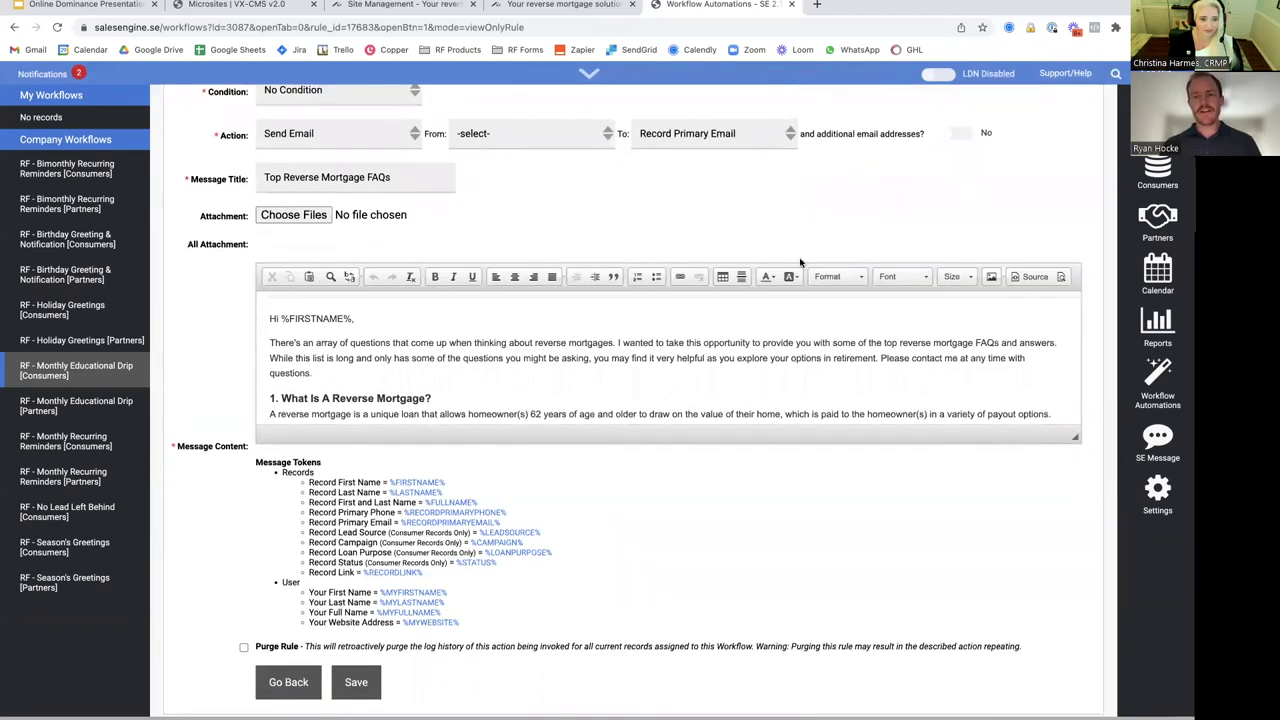
{"action": "left_click_drag", "start_coordinate": [1074, 437], "coordinate": [1086, 715]}
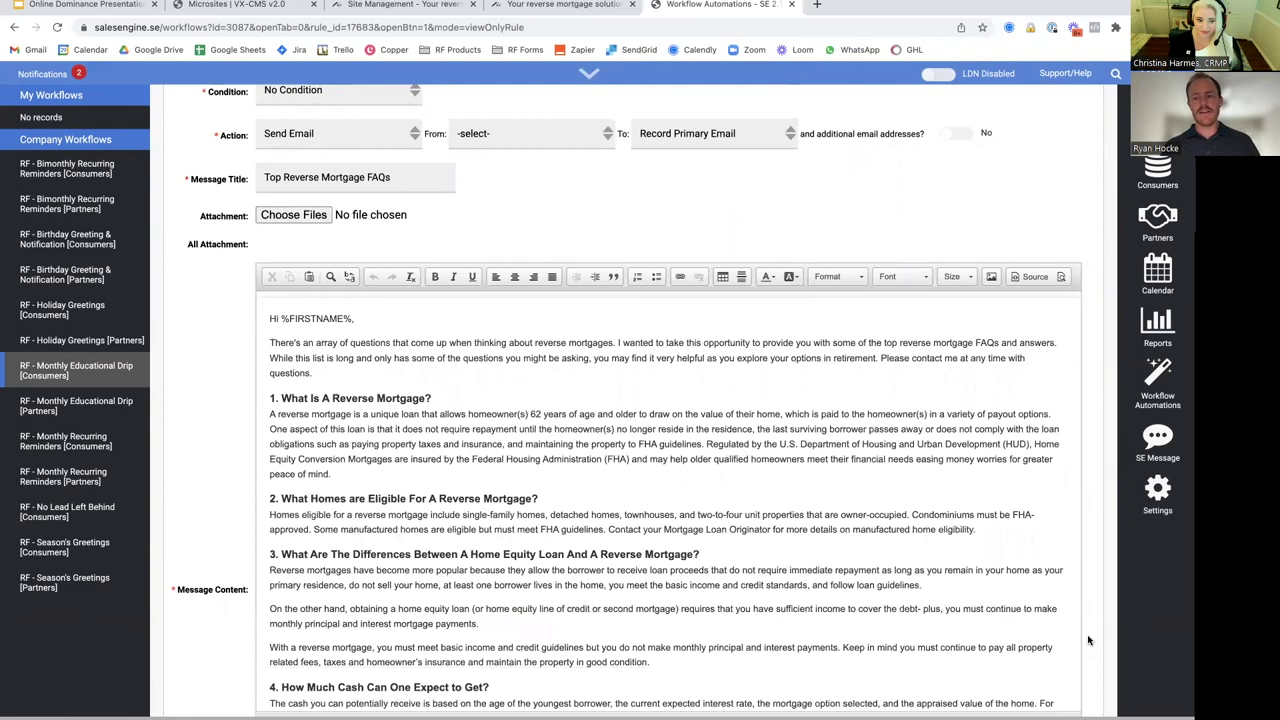
{"action": "scroll", "coordinate": [1089, 640], "scroll_direction": "down", "scroll_amount": 1}
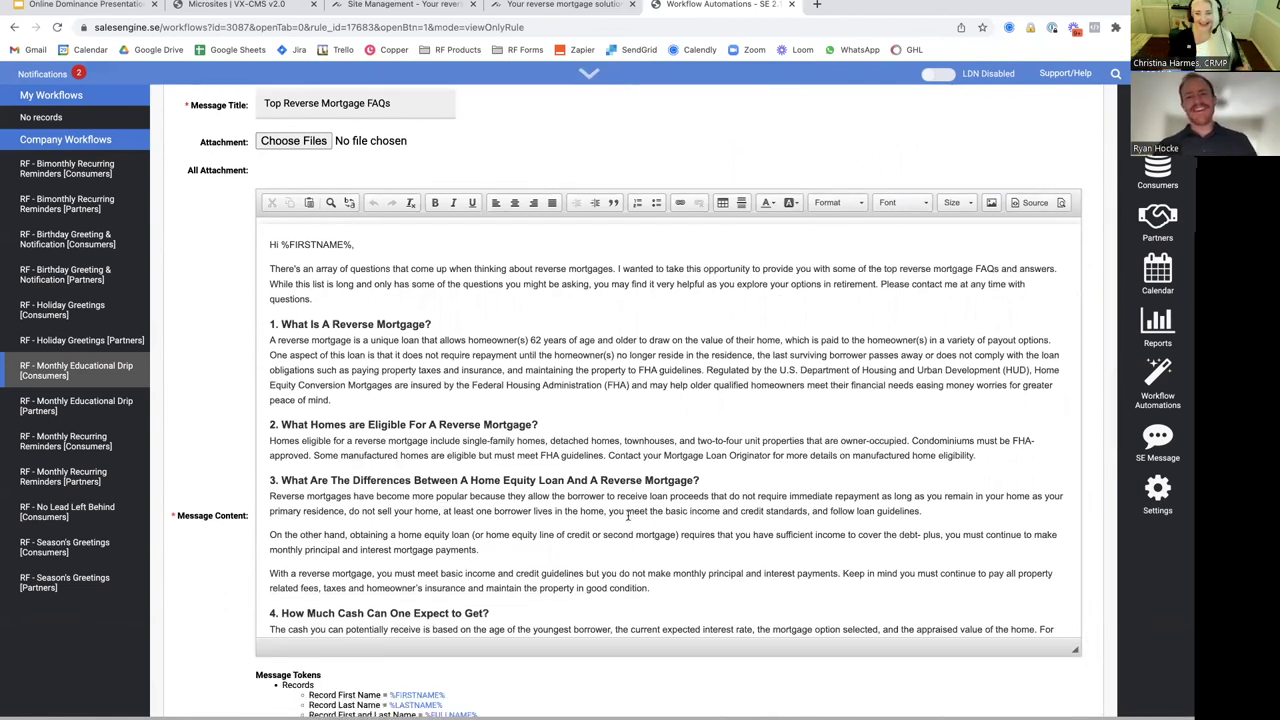
{"action": "scroll", "coordinate": [1108, 511], "scroll_direction": "down", "scroll_amount": 1}
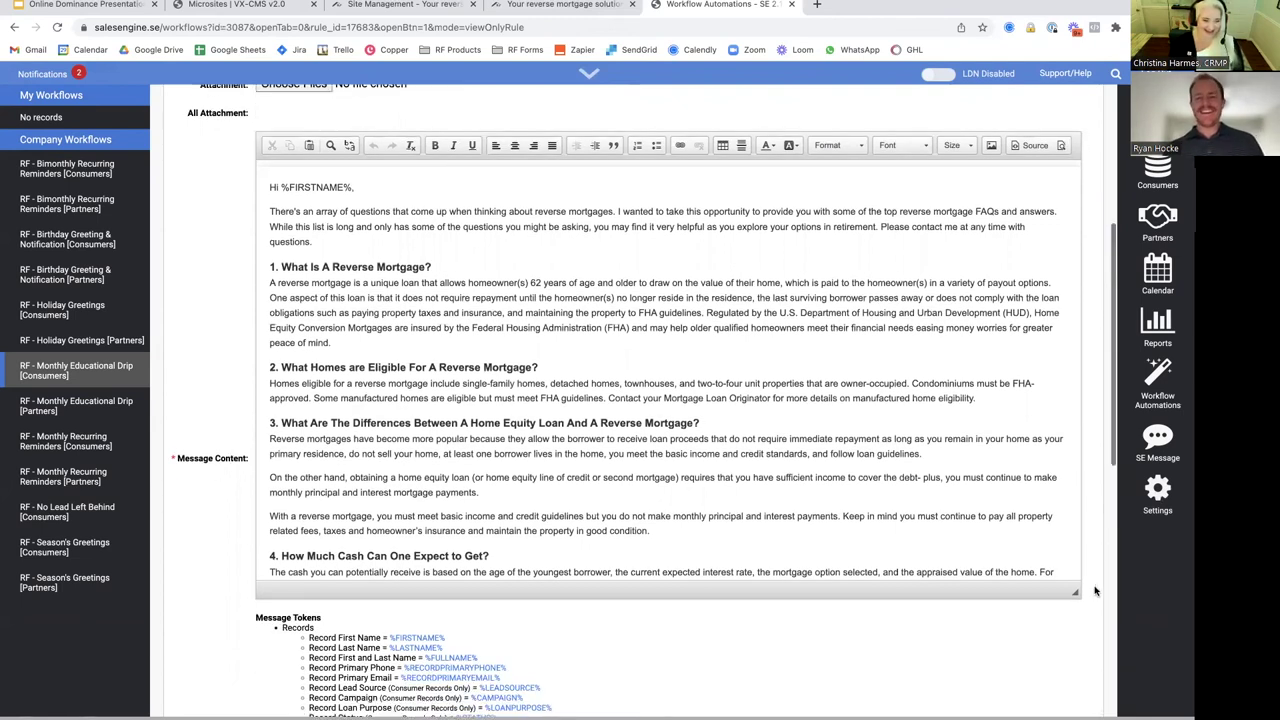
{"action": "left_click_drag", "start_coordinate": [1076, 592], "coordinate": [1079, 677]}
{"action": "scroll", "coordinate": [1102, 610], "scroll_direction": "down", "scroll_amount": 1}
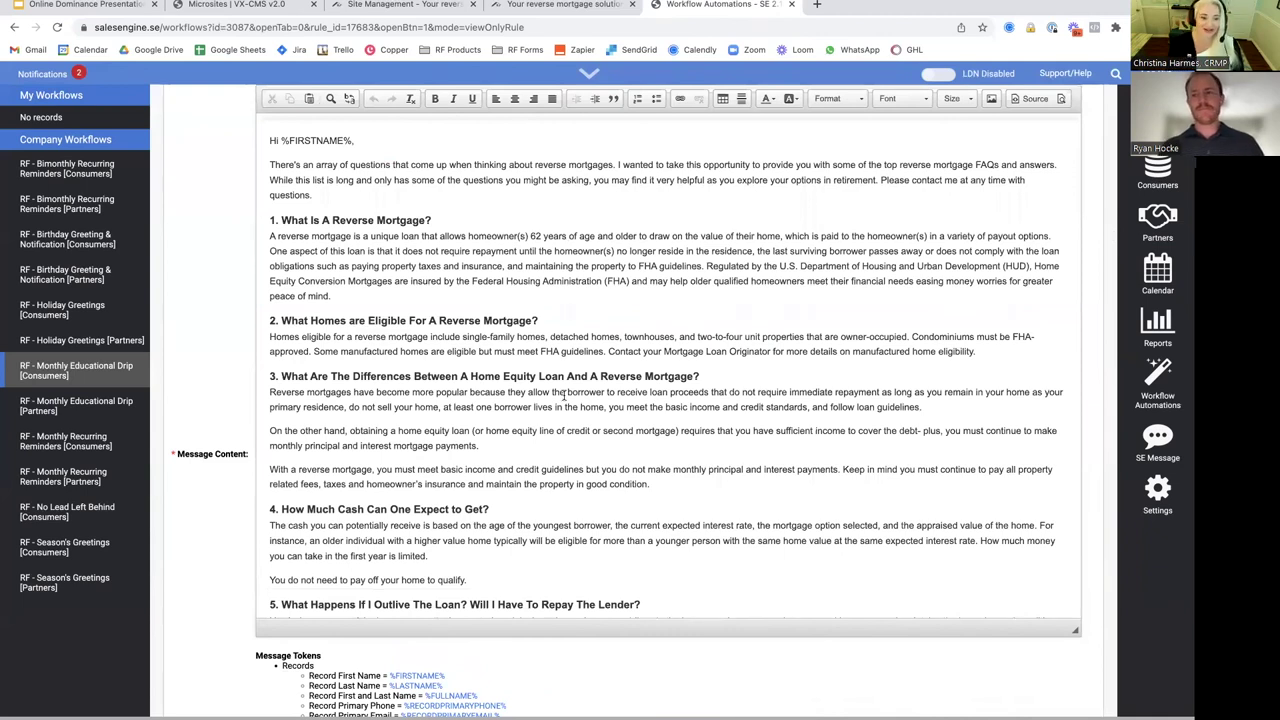
- Read through the Top Reverse Mortgage FAQs email down to its closing, including the message tokens listed below it
{"action": "scroll", "coordinate": [565, 395], "scroll_direction": "down", "scroll_amount": 3}
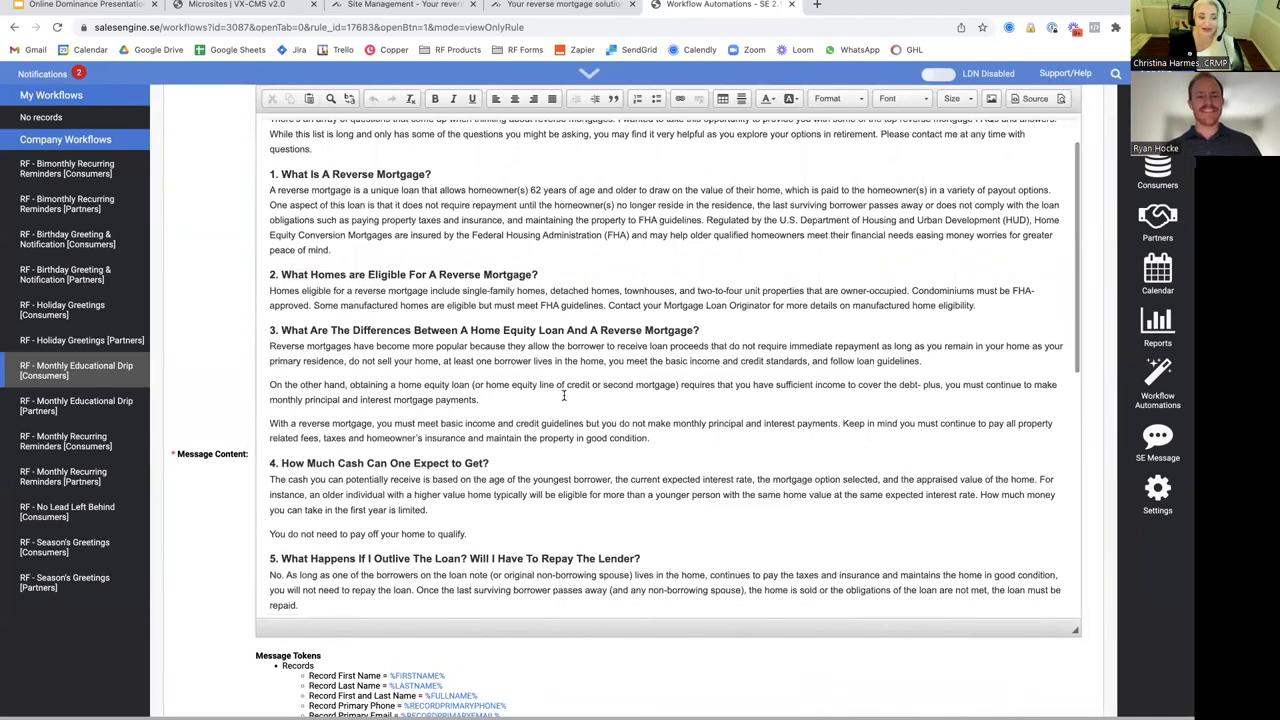
{"action": "scroll", "coordinate": [565, 395], "scroll_direction": "up", "scroll_amount": 2}
{"action": "scroll", "coordinate": [565, 395], "scroll_direction": "down", "scroll_amount": 10}
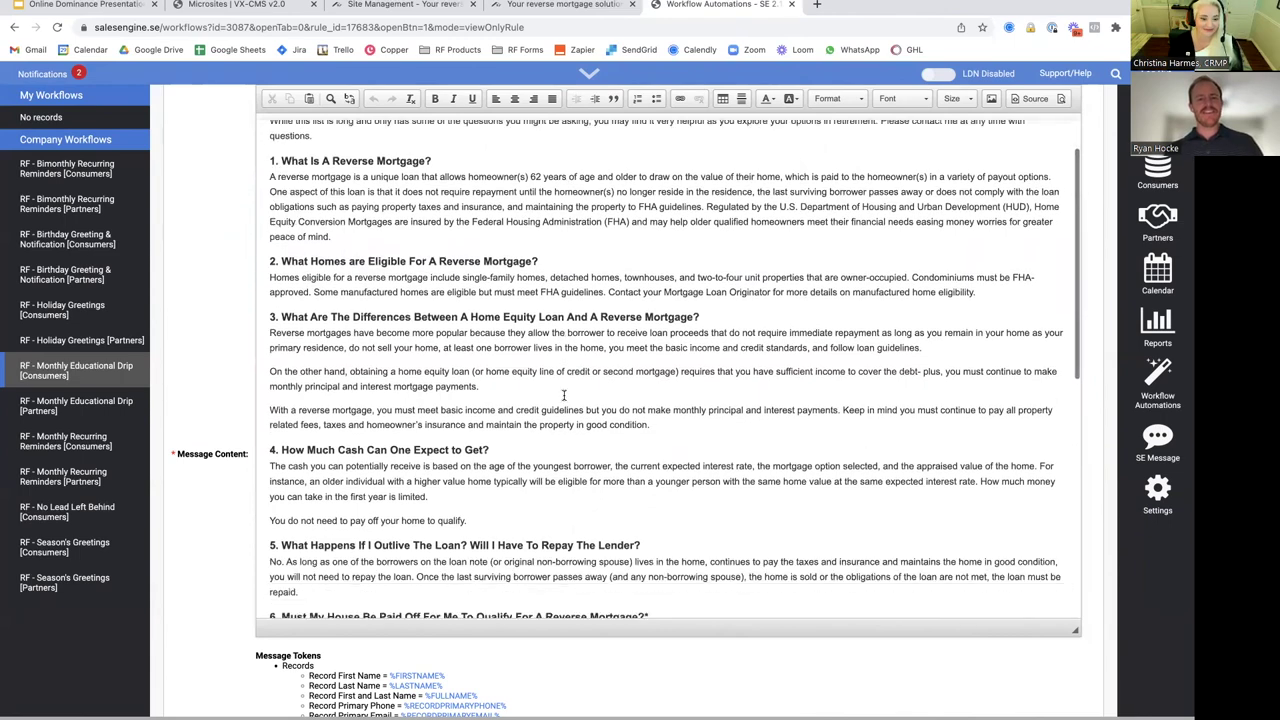
{"action": "scroll", "coordinate": [565, 395], "scroll_direction": "down", "scroll_amount": 3}
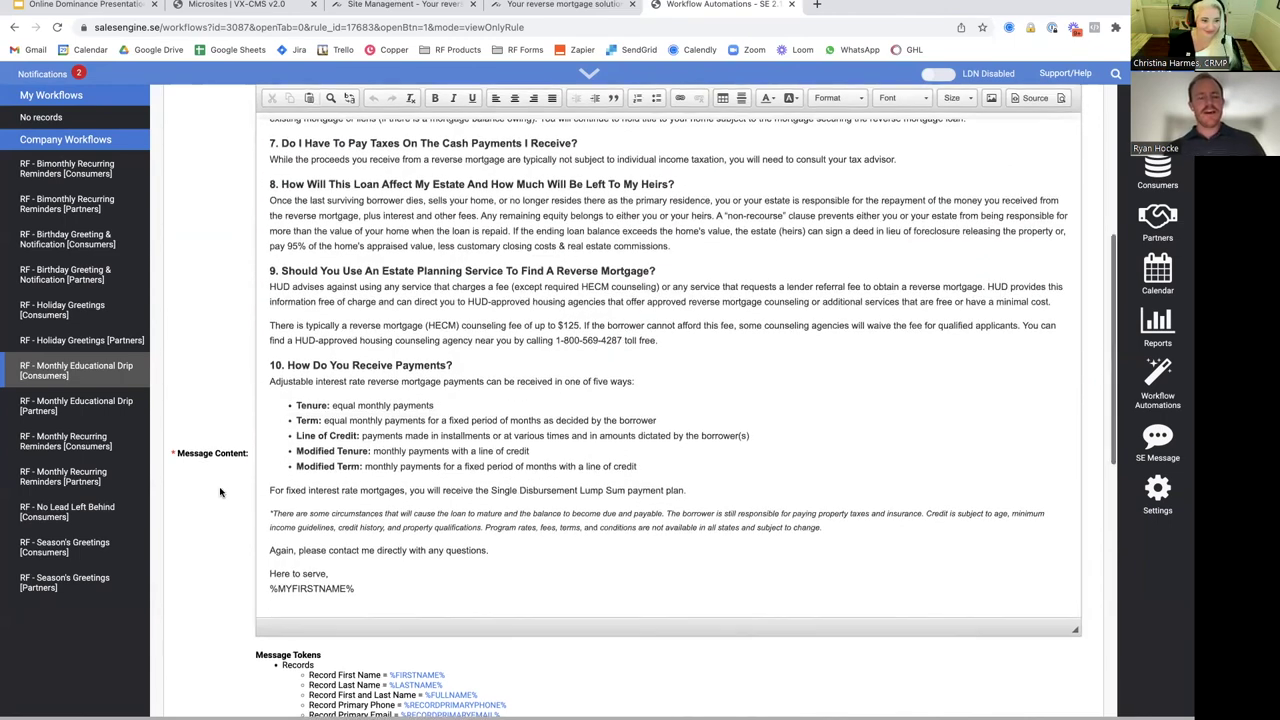
{"action": "scroll", "coordinate": [221, 491], "scroll_direction": "down", "scroll_amount": 1}
{"action": "scroll", "coordinate": [221, 491], "scroll_direction": "down", "scroll_amount": 1}
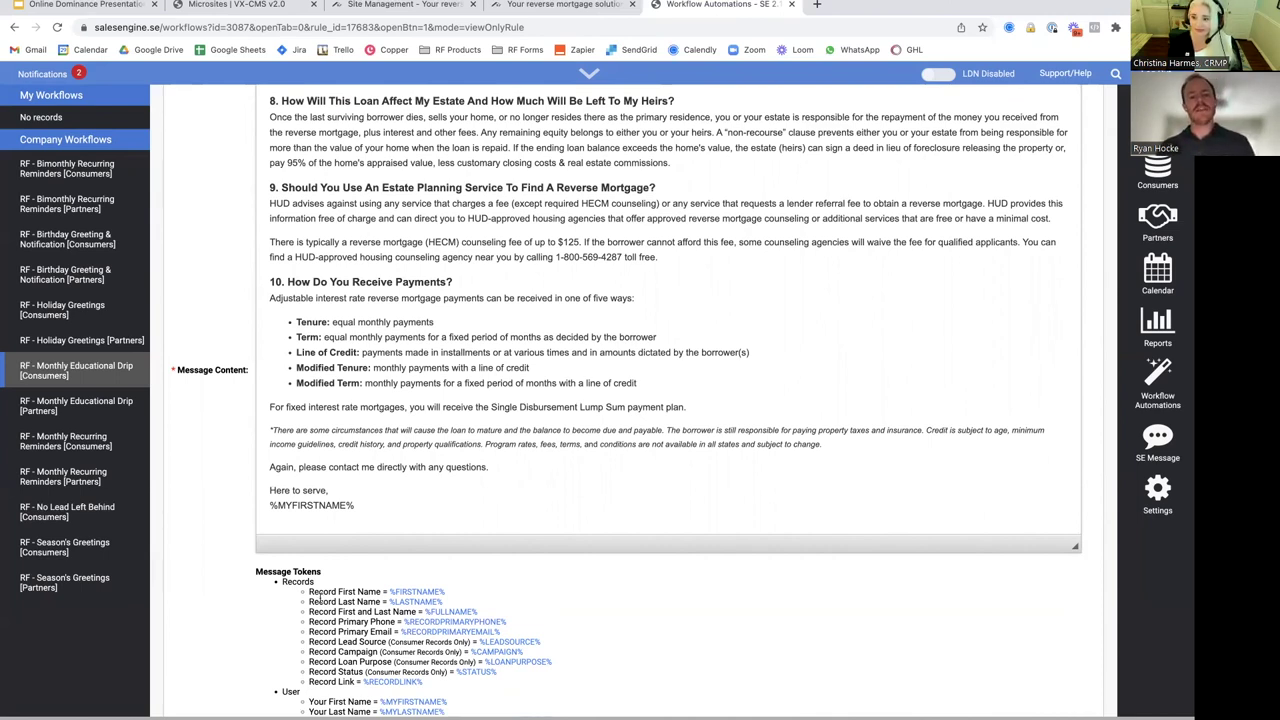
{"action": "scroll", "coordinate": [250, 607], "scroll_direction": "down", "scroll_amount": 10}
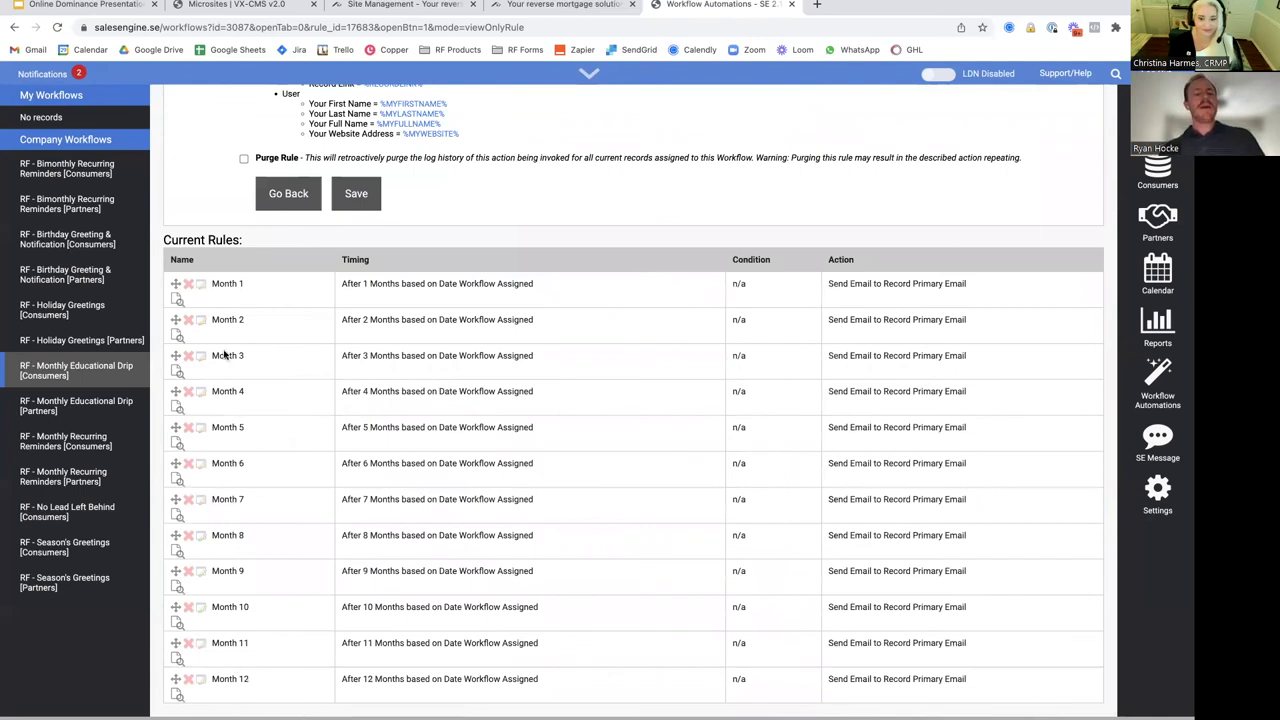
{"action": "scroll", "coordinate": [205, 320], "scroll_direction": "up", "scroll_amount": 10}
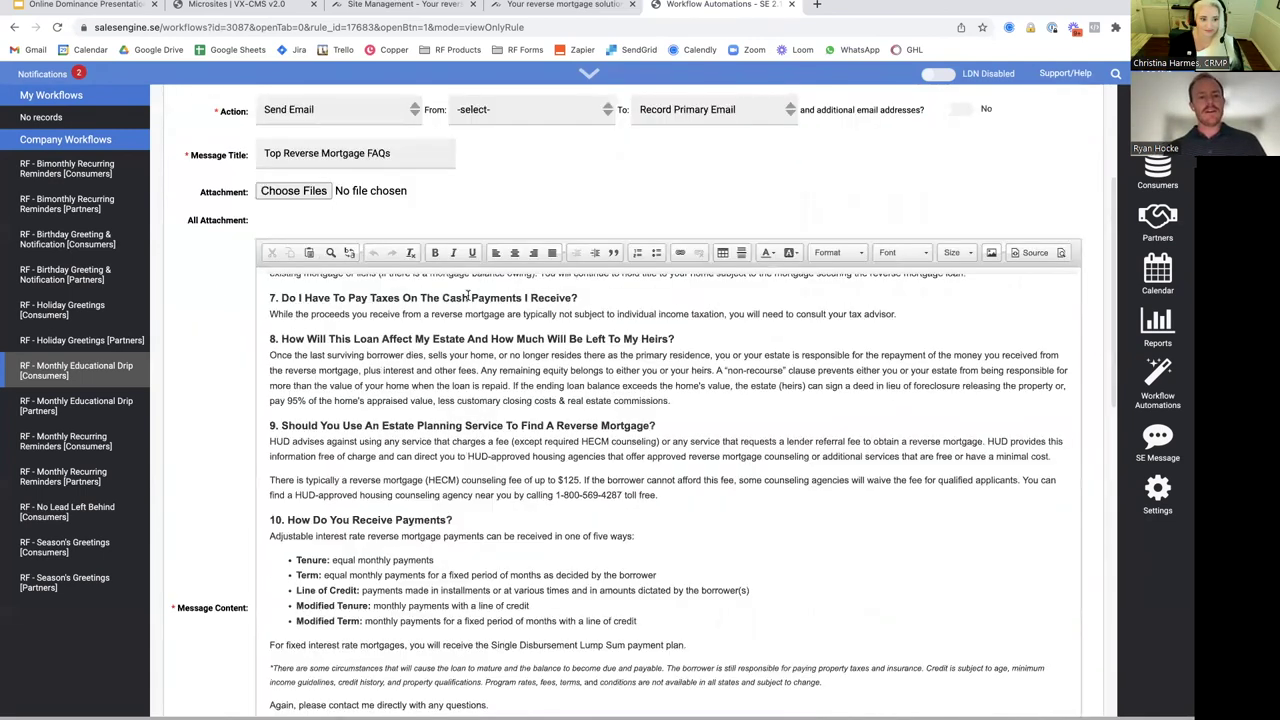
{"action": "double_click", "coordinate": [461, 386]}
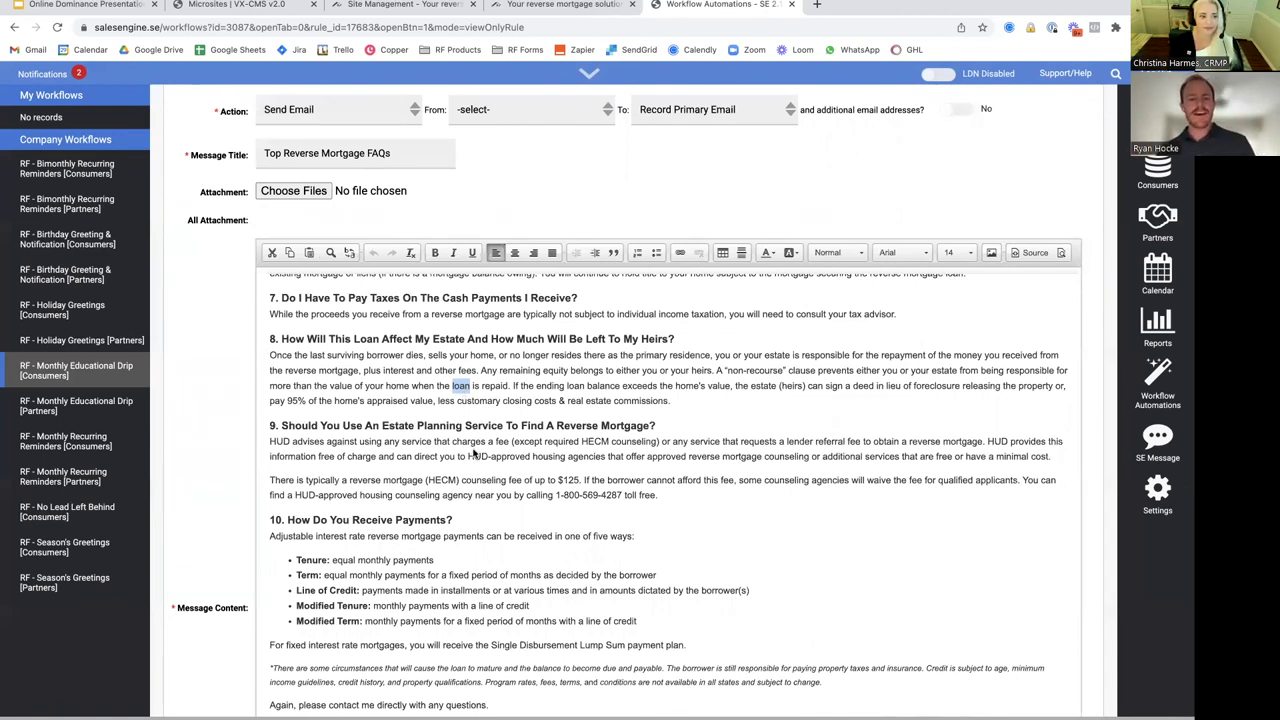
{"action": "scroll", "coordinate": [178, 480], "scroll_direction": "down", "scroll_amount": 1}
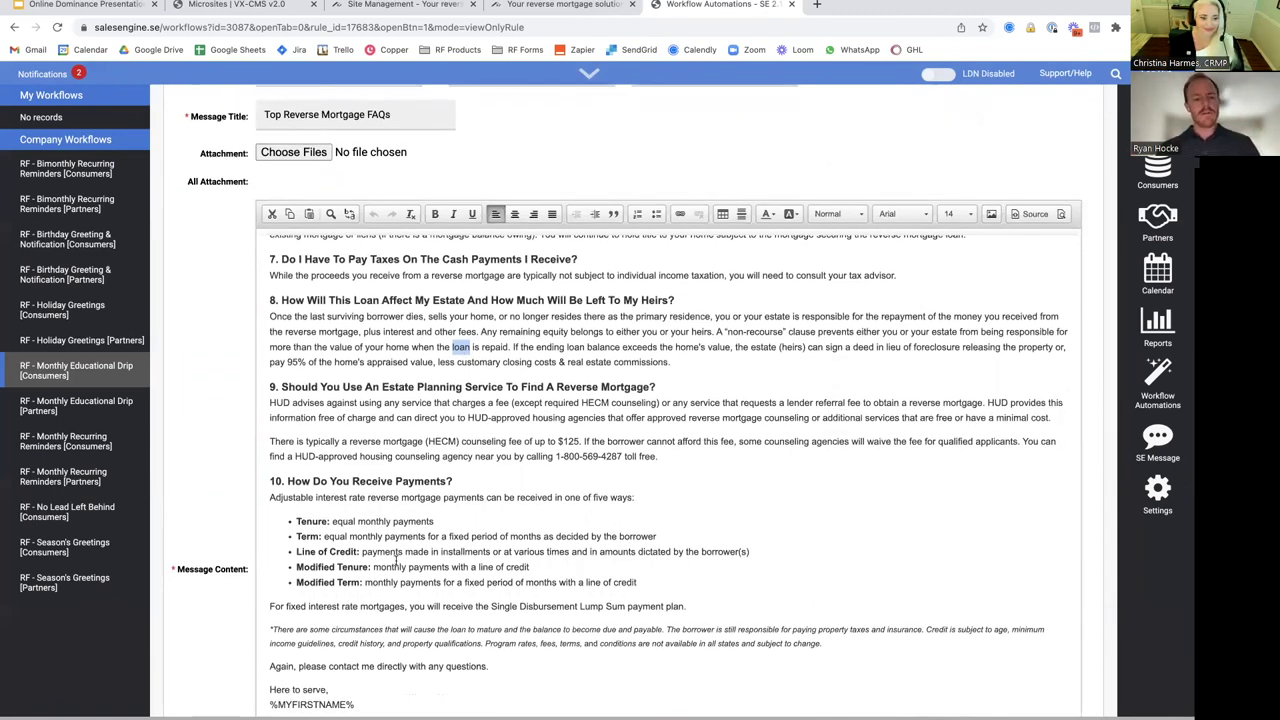
- Review the drip's current rules and examine the timing of the Month 2, Month 3 and Month 4 emails
{"action": "scroll", "coordinate": [230, 373], "scroll_direction": "down", "scroll_amount": 10}
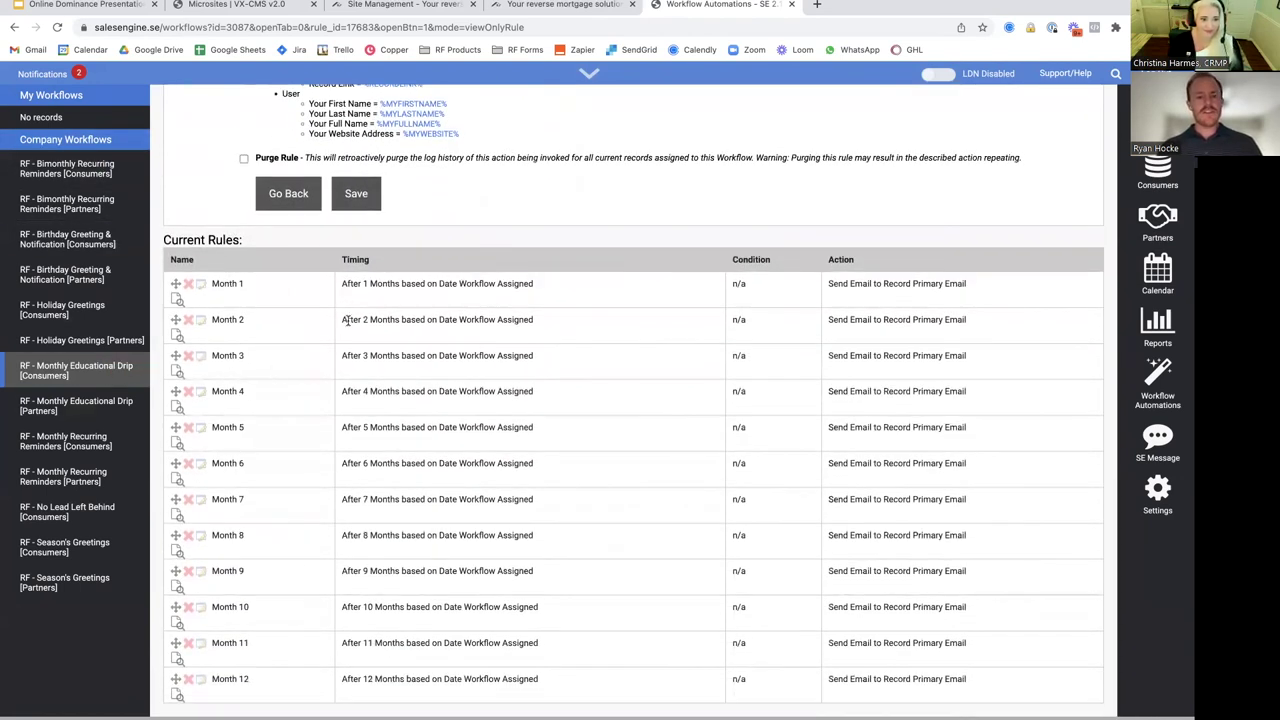
{"action": "left_click_drag", "start_coordinate": [346, 320], "coordinate": [422, 318]}
{"action": "left_click_drag", "start_coordinate": [357, 355], "coordinate": [374, 352]}
{"action": "left_click_drag", "start_coordinate": [342, 392], "coordinate": [374, 393]}
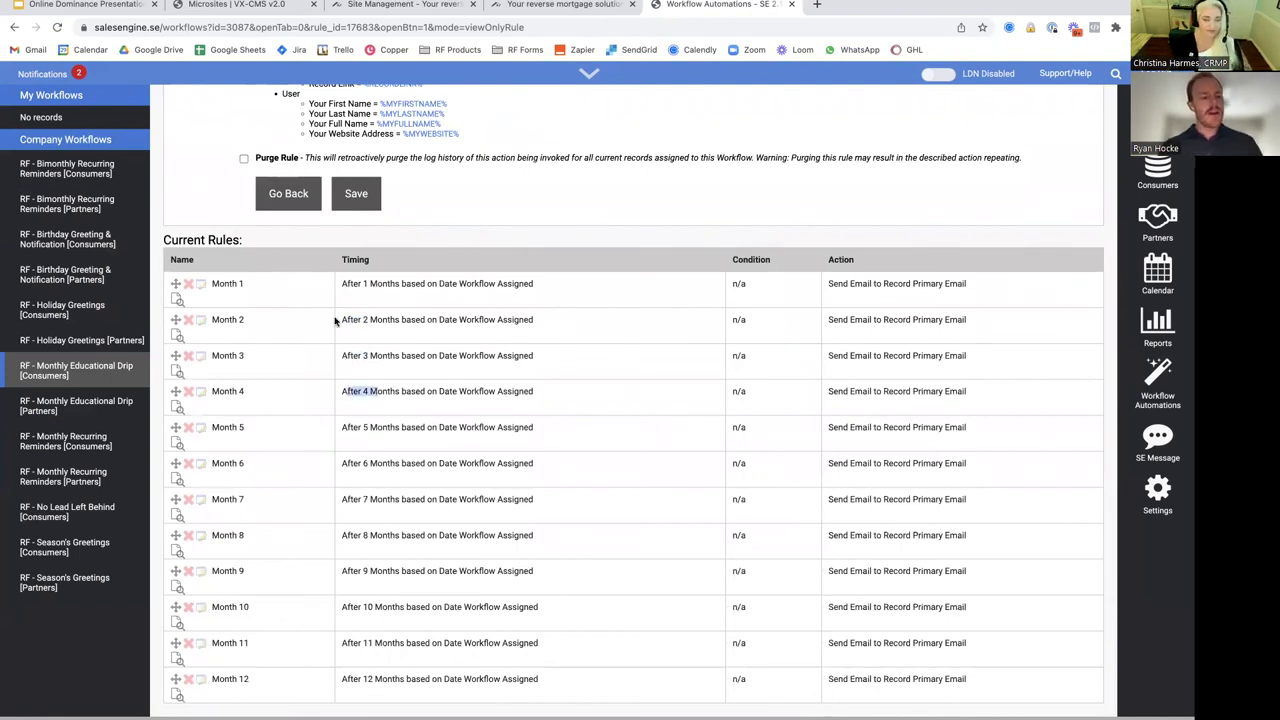
- Open the RF - No Lead Left Behind [Consumers] workflow and display its current rules
{"action": "left_click", "coordinate": [42, 516]}
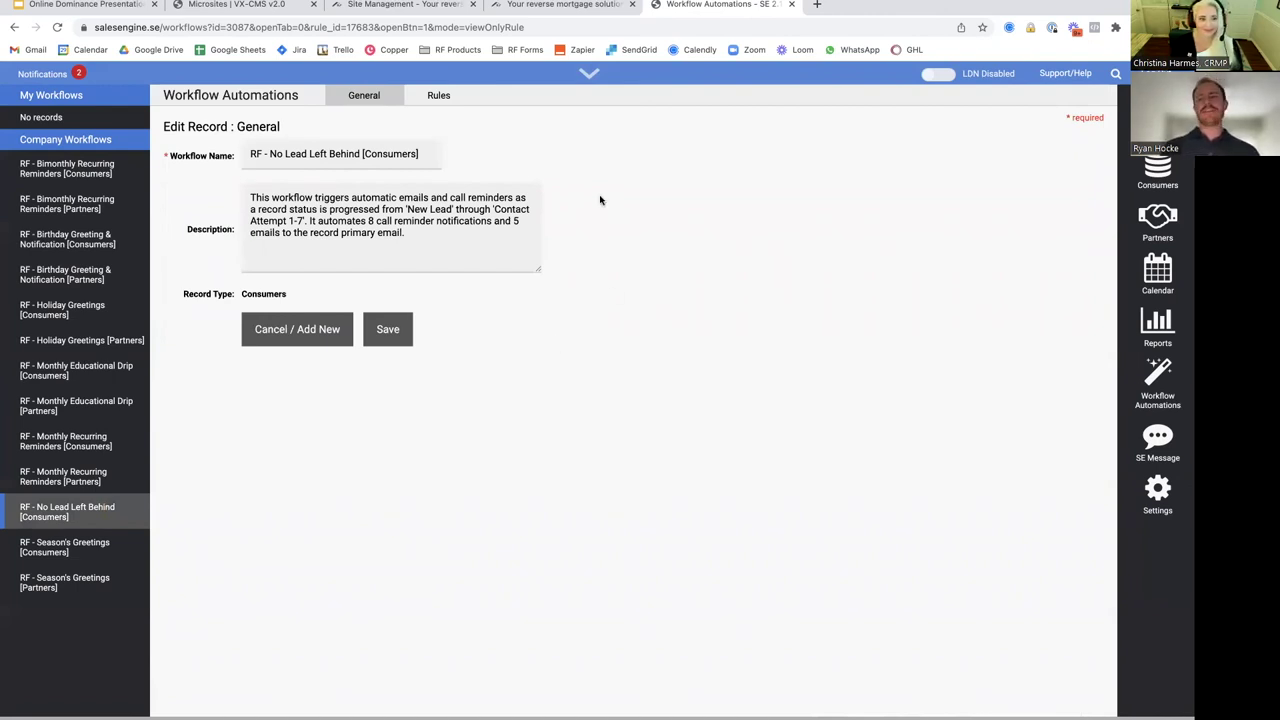
{"action": "left_click", "coordinate": [441, 95]}
{"action": "scroll", "coordinate": [599, 424], "scroll_direction": "down", "scroll_amount": 3}
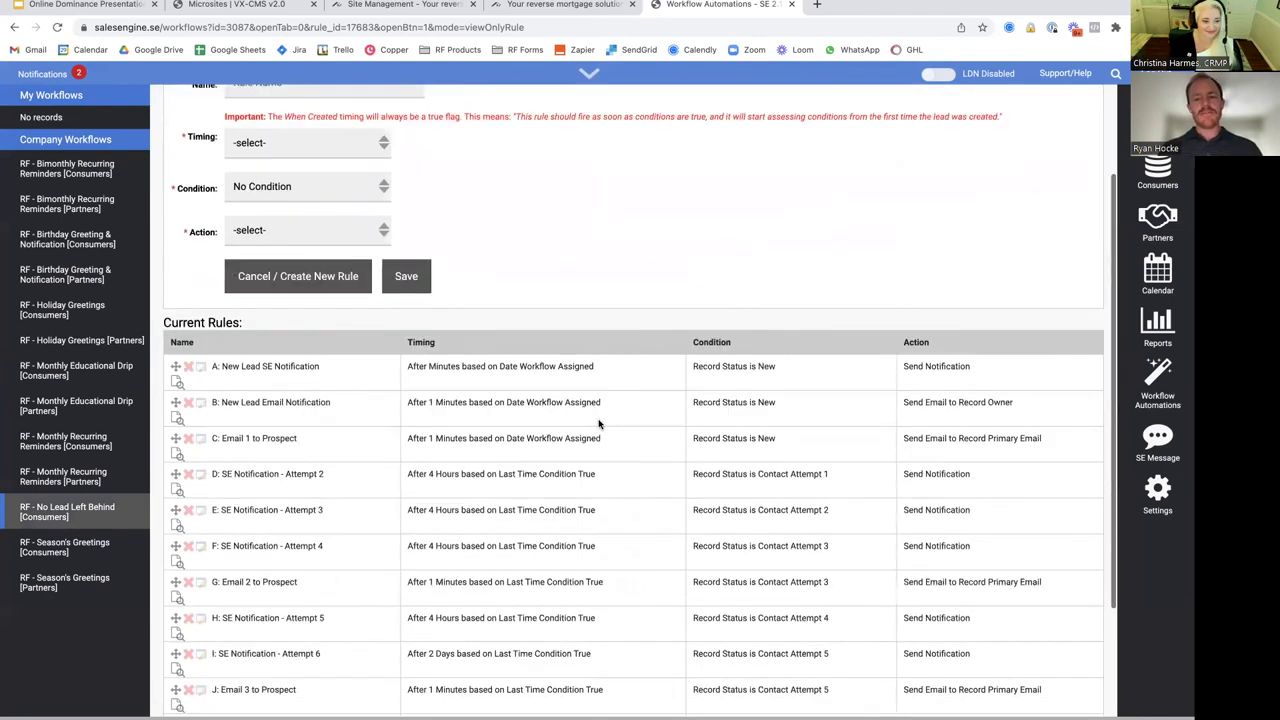
{"action": "scroll", "coordinate": [599, 424], "scroll_direction": "down", "scroll_amount": 1}
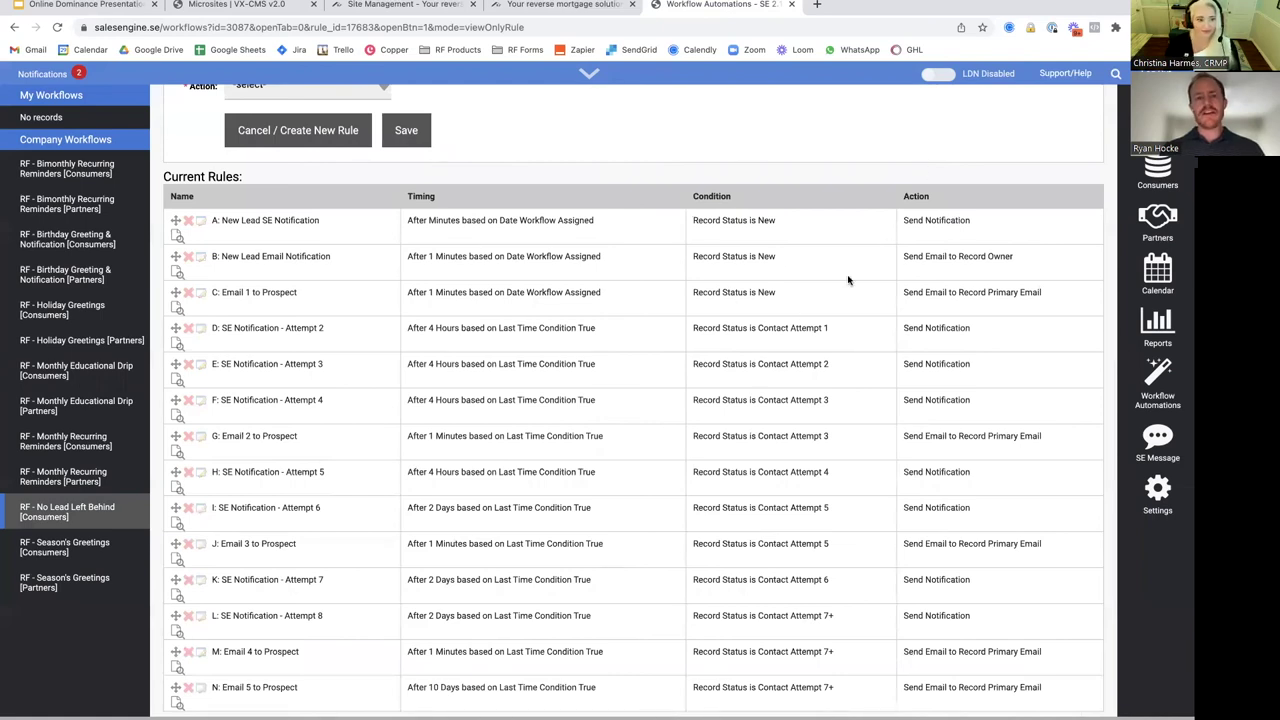
- Examine the new-lead rules A to C, covering rule A's name, timing and condition and the action of each rule
{"action": "left_click_drag", "start_coordinate": [221, 220], "coordinate": [331, 224]}
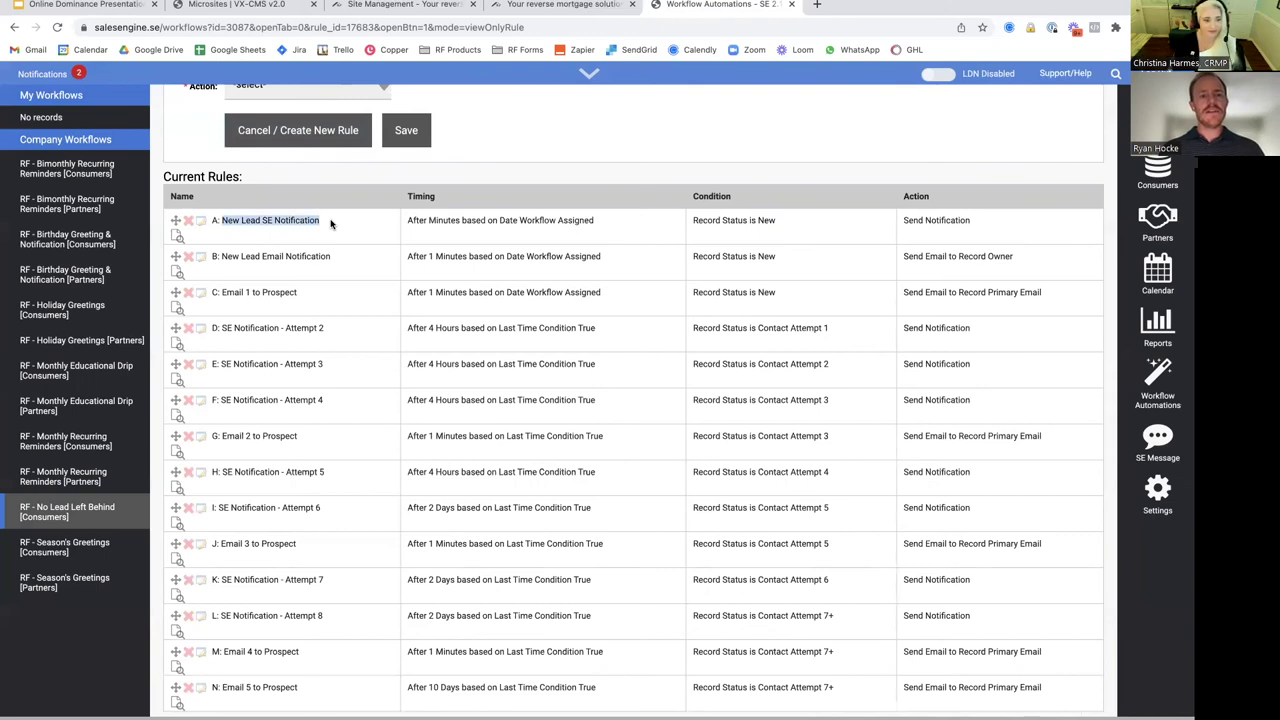
{"action": "left_click", "coordinate": [435, 221]}
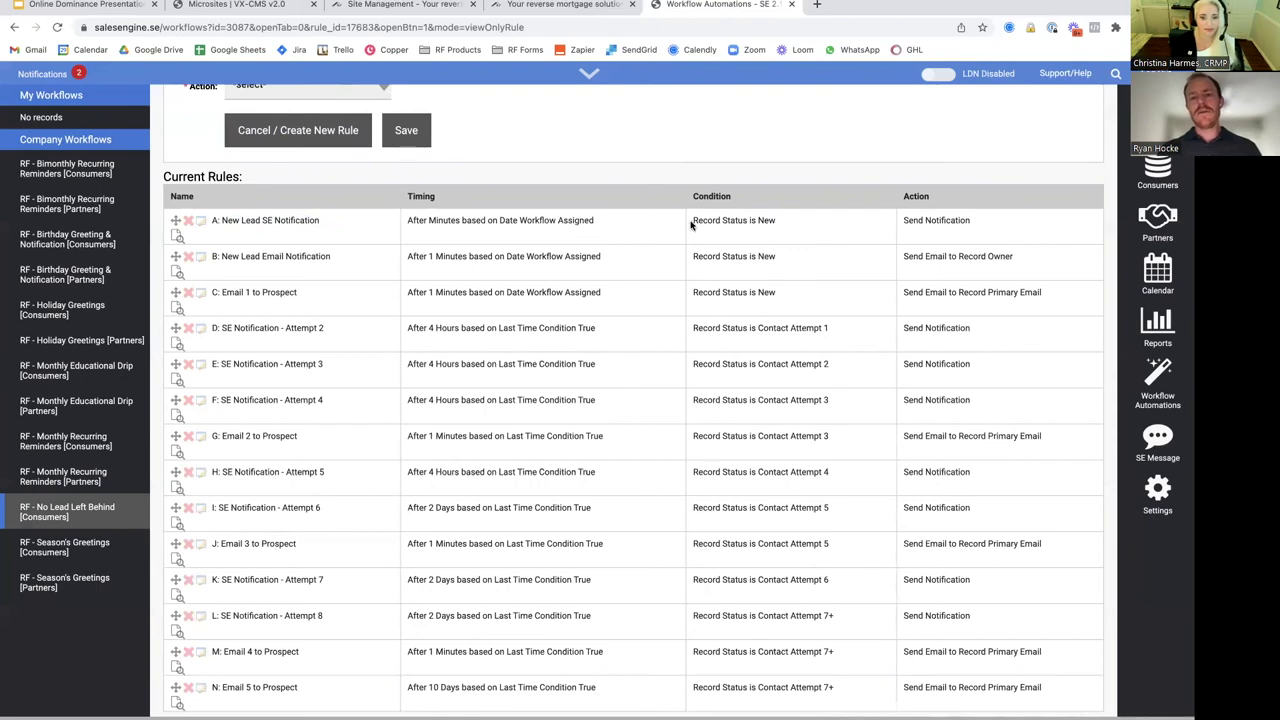
{"action": "left_click_drag", "start_coordinate": [691, 225], "coordinate": [985, 224]}
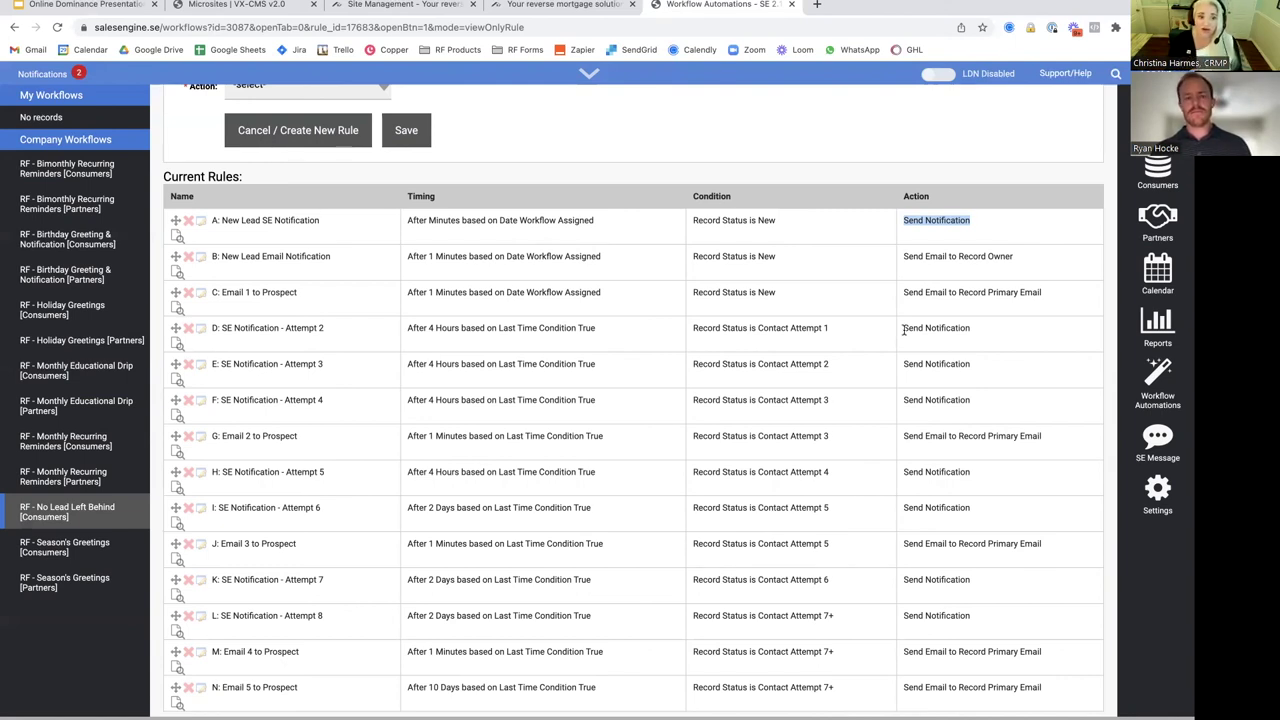
{"action": "scroll", "coordinate": [903, 330], "scroll_direction": "down", "scroll_amount": 1}
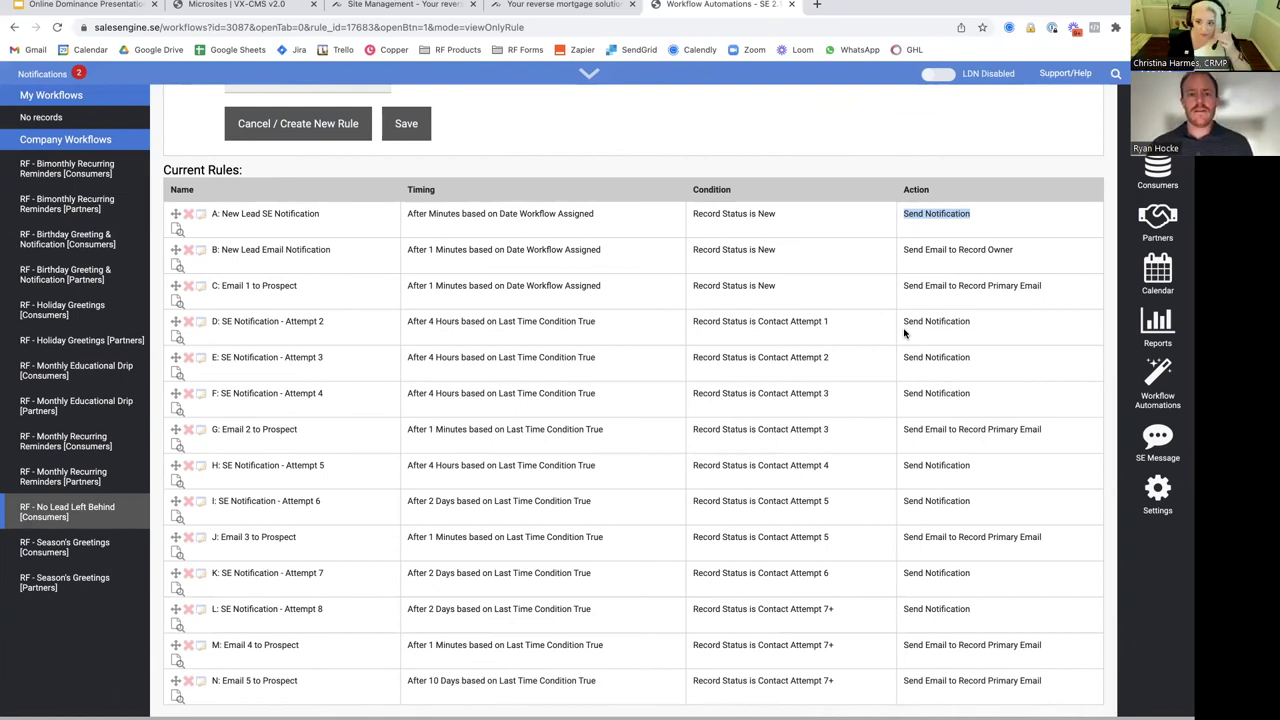
{"action": "left_click", "coordinate": [901, 249]}
{"action": "left_click_drag", "start_coordinate": [901, 249], "coordinate": [1044, 253]}
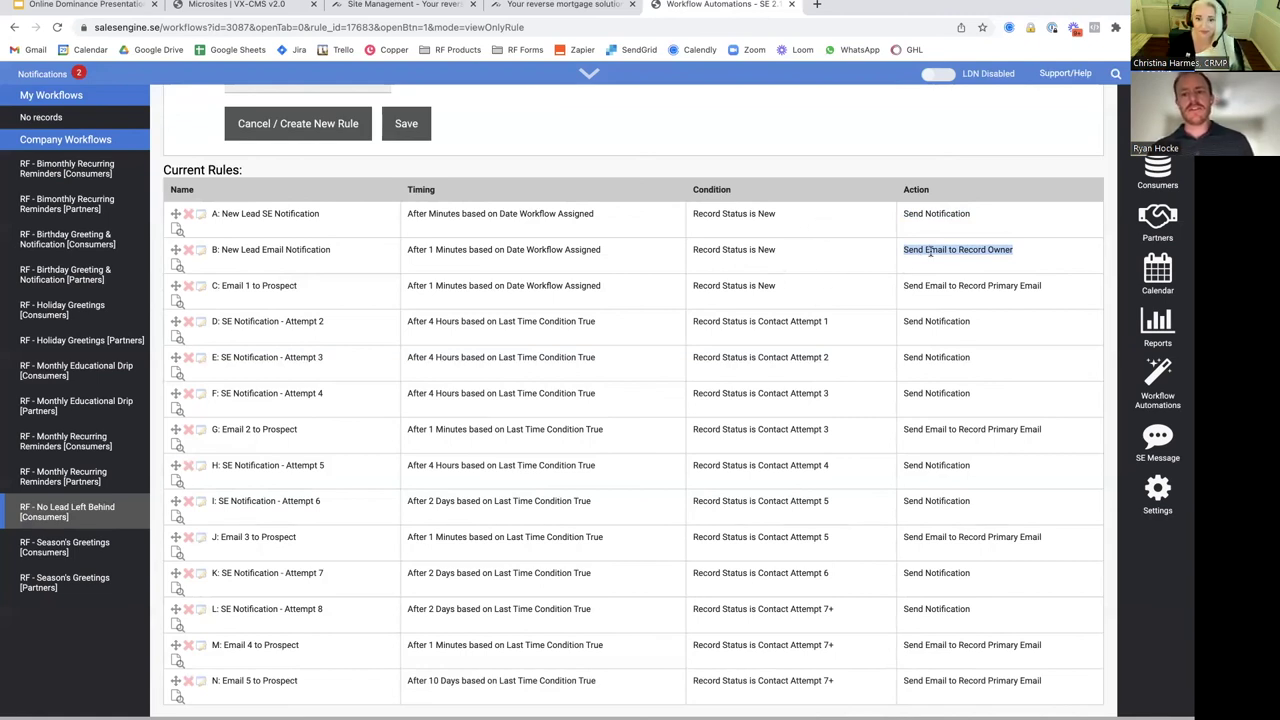
{"action": "left_click_drag", "start_coordinate": [903, 287], "coordinate": [1058, 290]}
{"action": "left_click", "coordinate": [989, 285]}
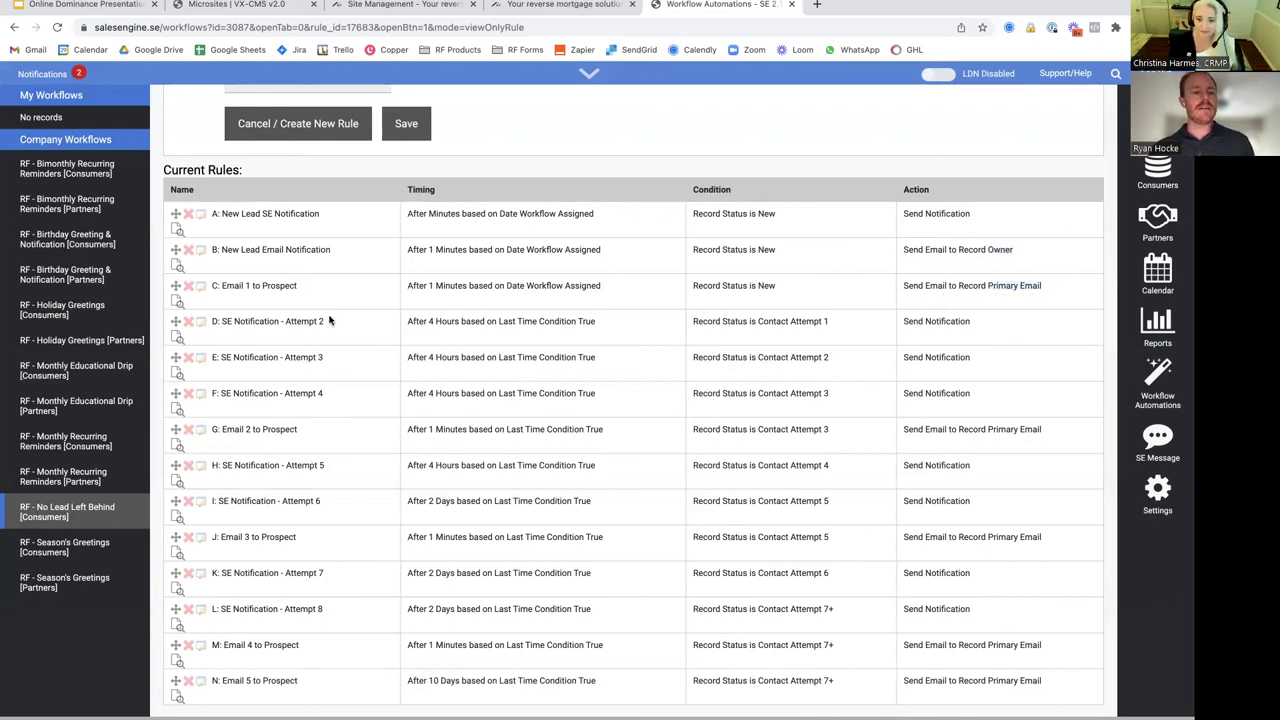
- Examine the timing and condition of rule D, and compare the record status conditions from New through Contact Attempt 7+
{"action": "scroll", "coordinate": [521, 283], "scroll_direction": "down", "scroll_amount": 1}
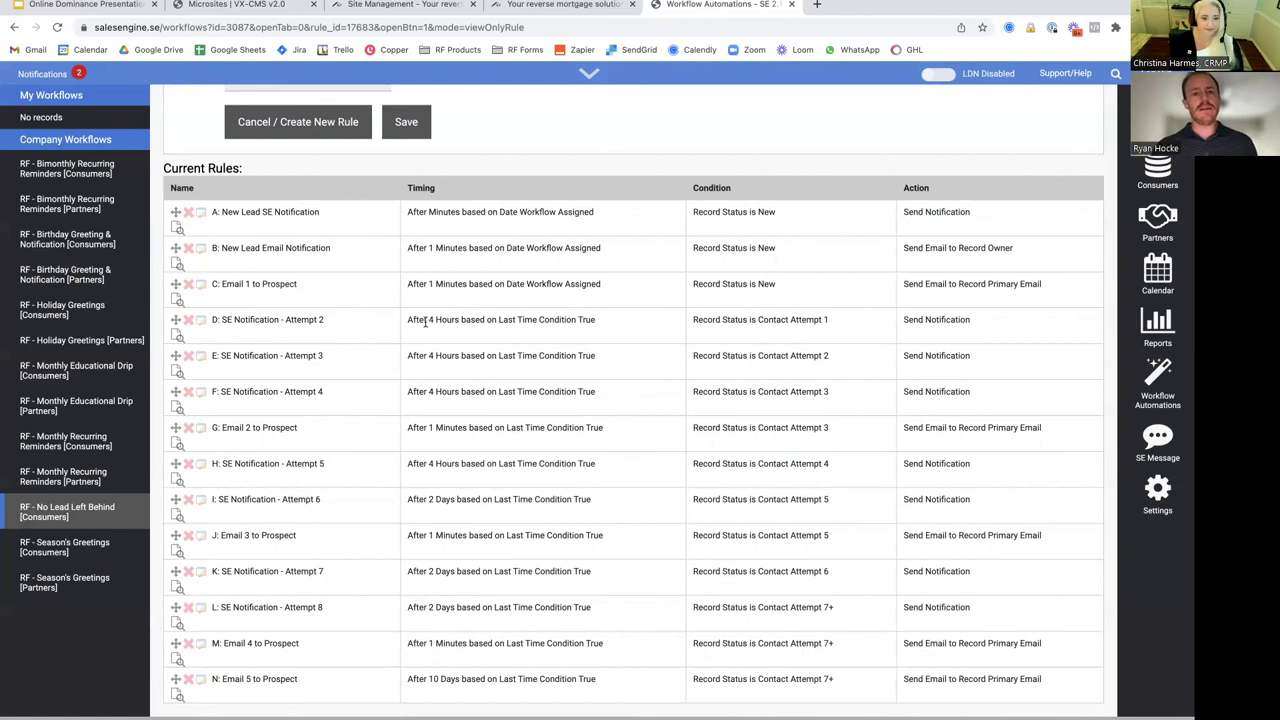
{"action": "left_click_drag", "start_coordinate": [404, 322], "coordinate": [603, 323]}
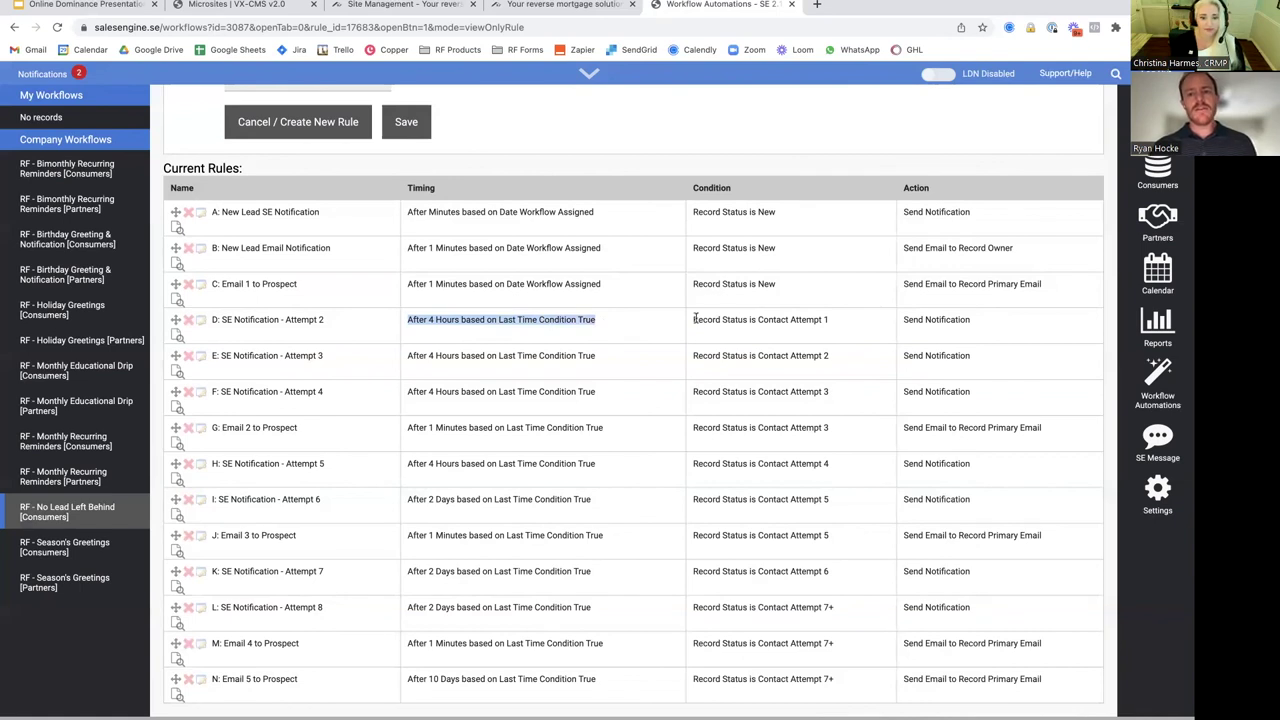
{"action": "left_click_drag", "start_coordinate": [693, 321], "coordinate": [841, 328]}
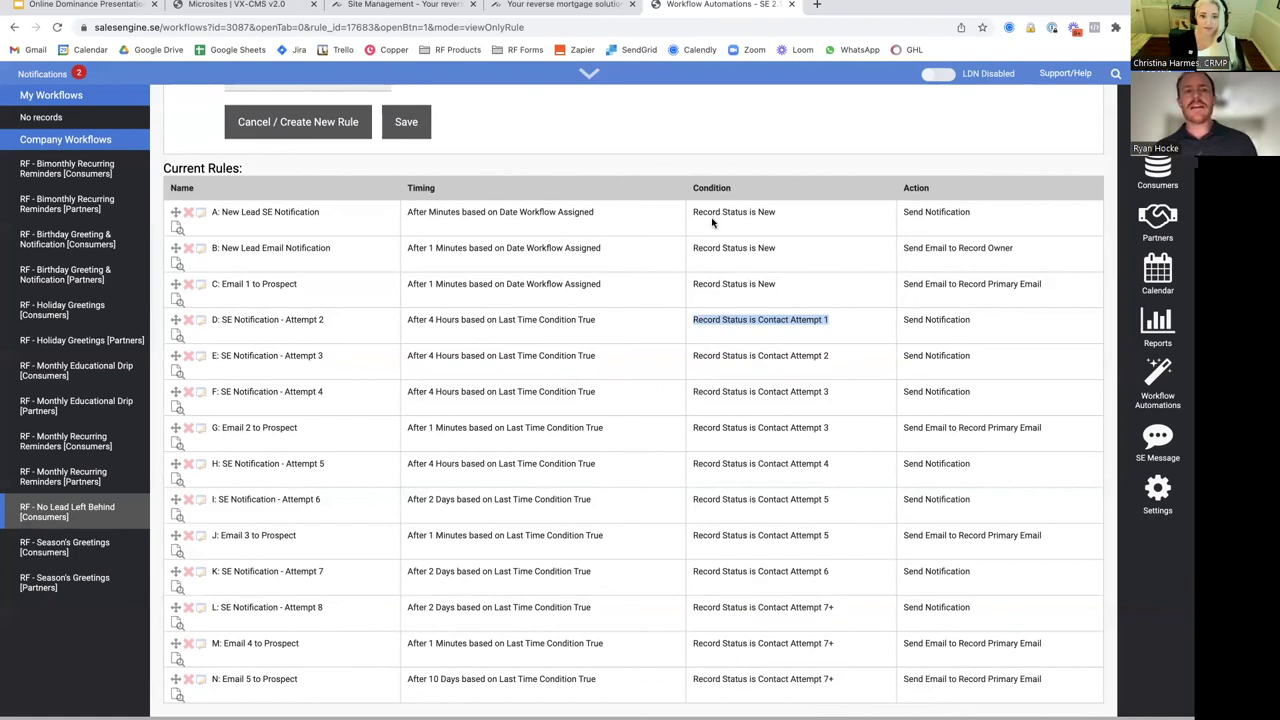
{"action": "left_click_drag", "start_coordinate": [722, 206], "coordinate": [815, 683]}
{"action": "left_click", "coordinate": [813, 679]}
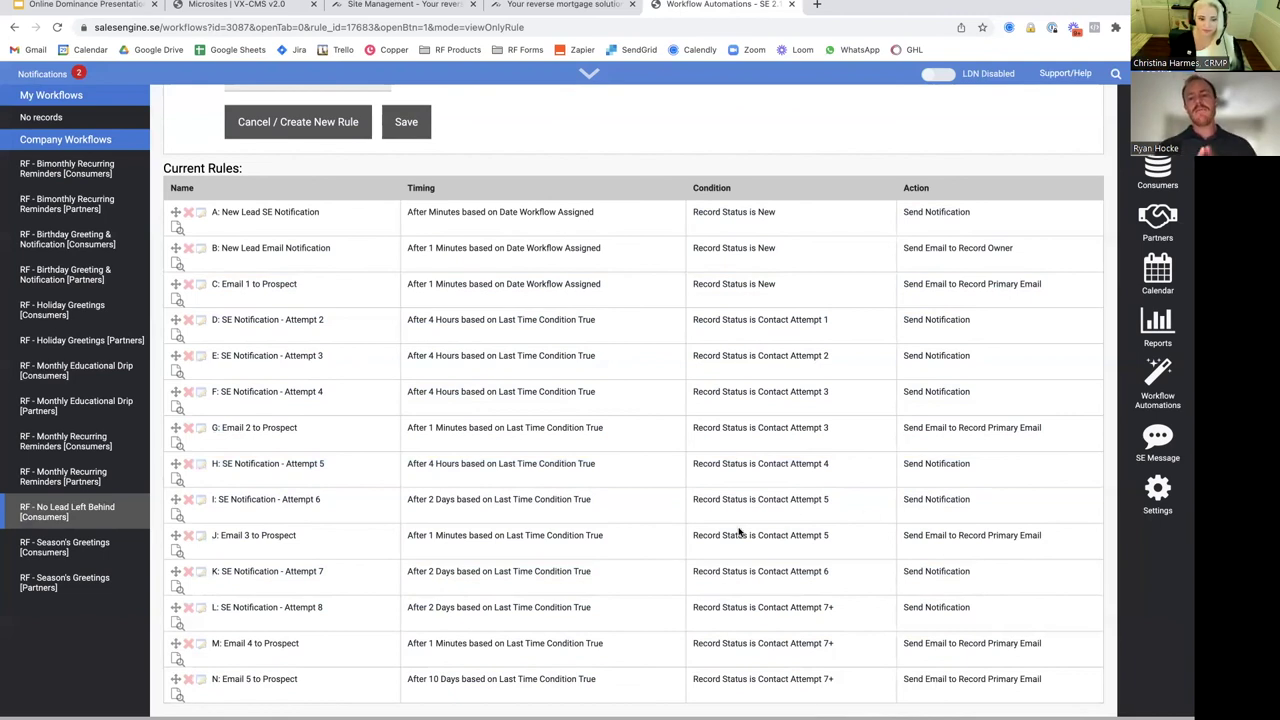
{"action": "double_click", "coordinate": [762, 286]}
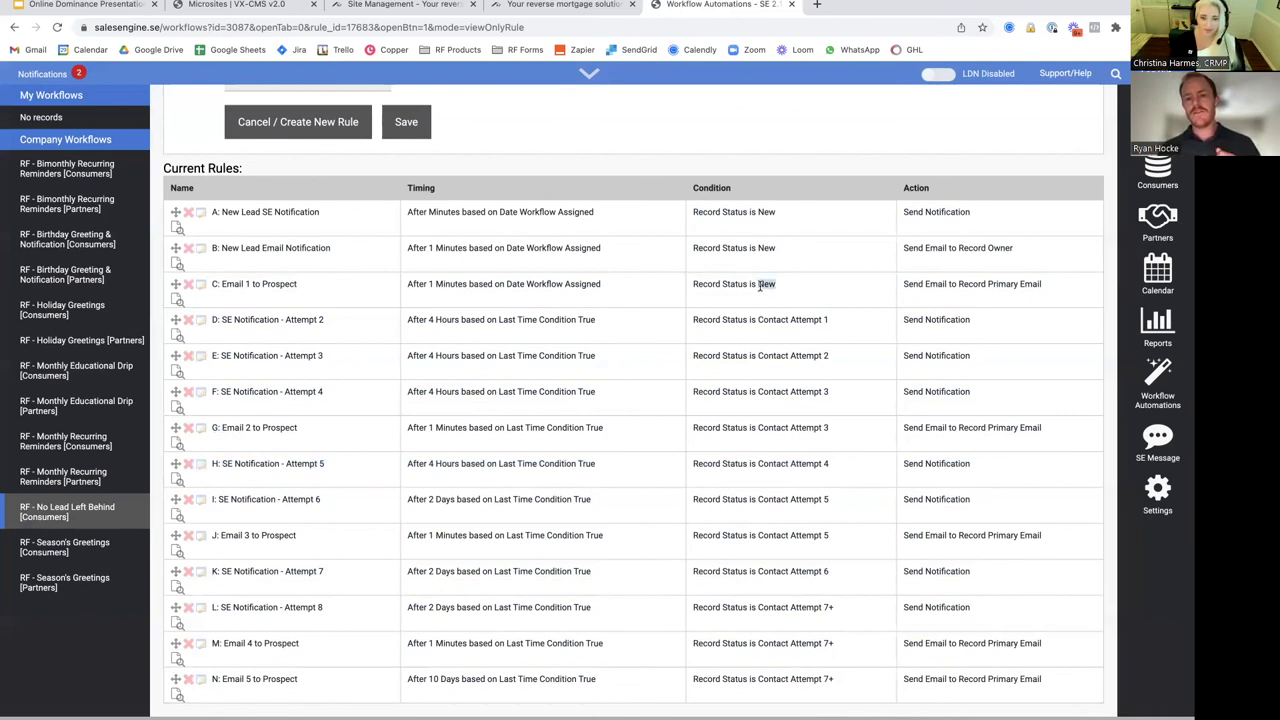
{"action": "left_click_drag", "start_coordinate": [759, 319], "coordinate": [851, 323]}
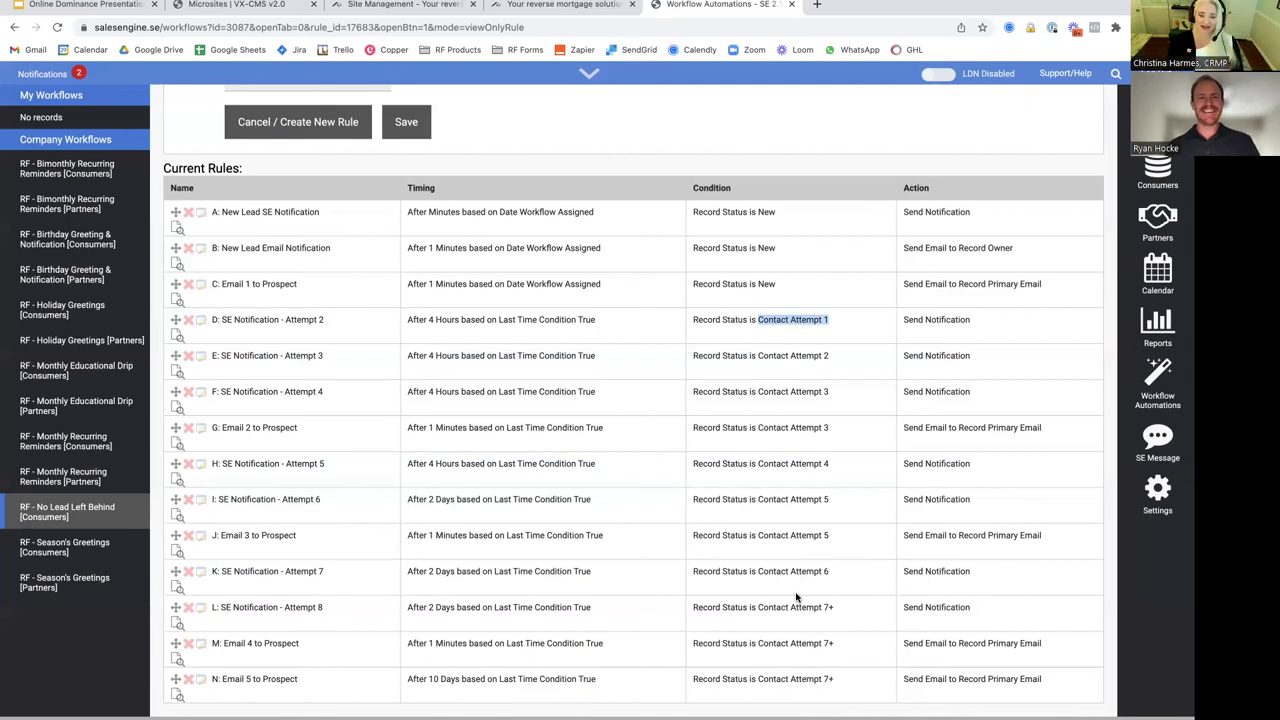
{"action": "scroll", "coordinate": [796, 597], "scroll_direction": "up", "scroll_amount": 2}
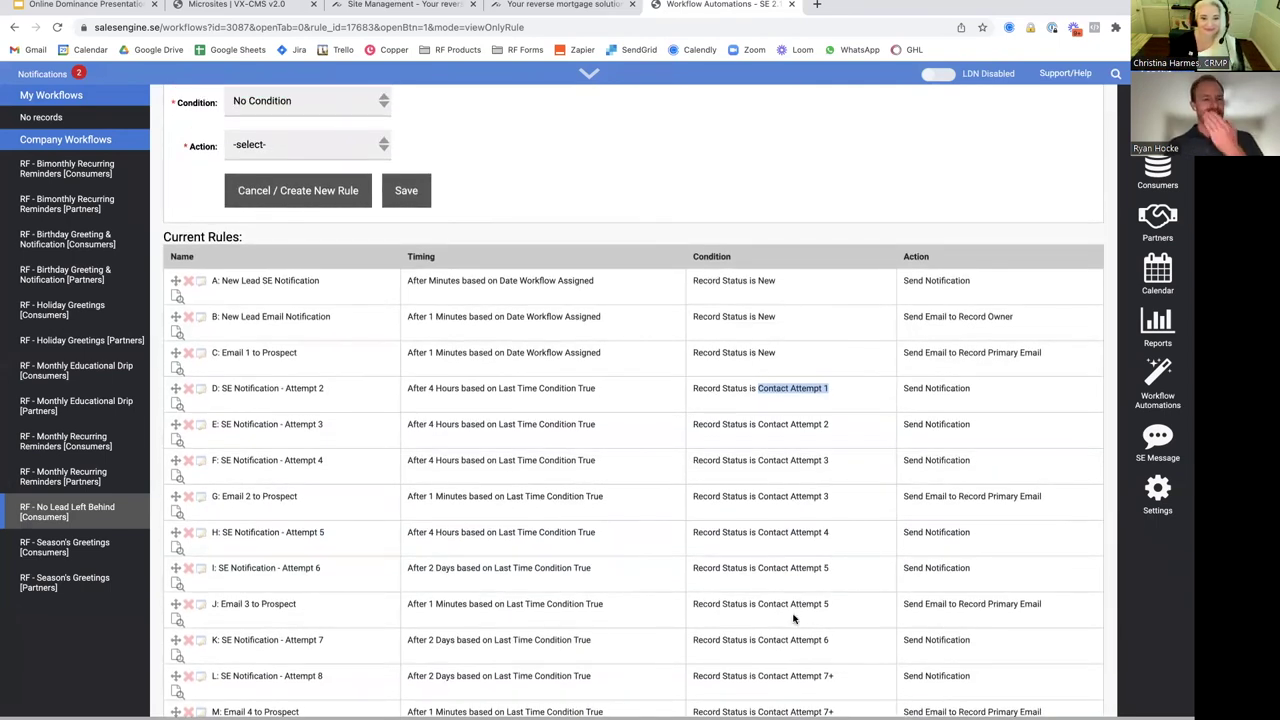
- Display the rules of the RF - Monthly Recurring Reminders [Partners] workflow and open the Reminder 1 rule's full information
{"action": "mouse_move", "coordinate": [43, 502]}
{"action": "left_click", "coordinate": [60, 477]}
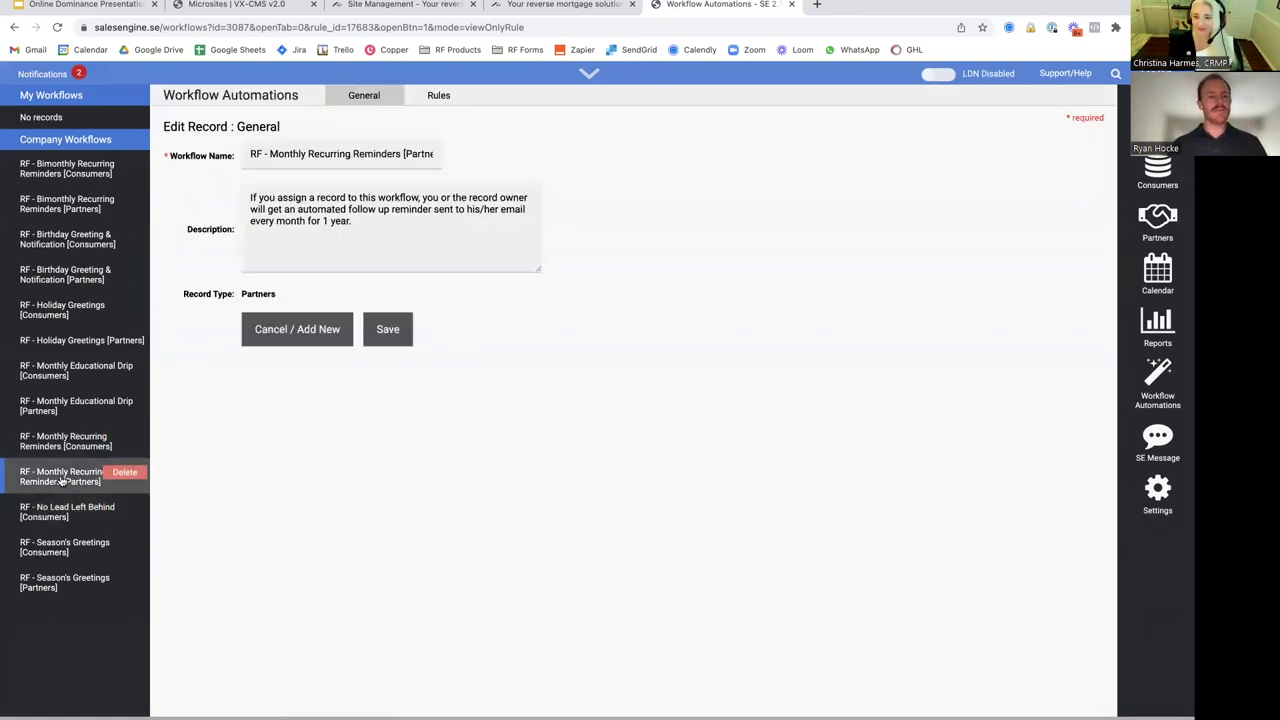
{"action": "left_click", "coordinate": [438, 95]}
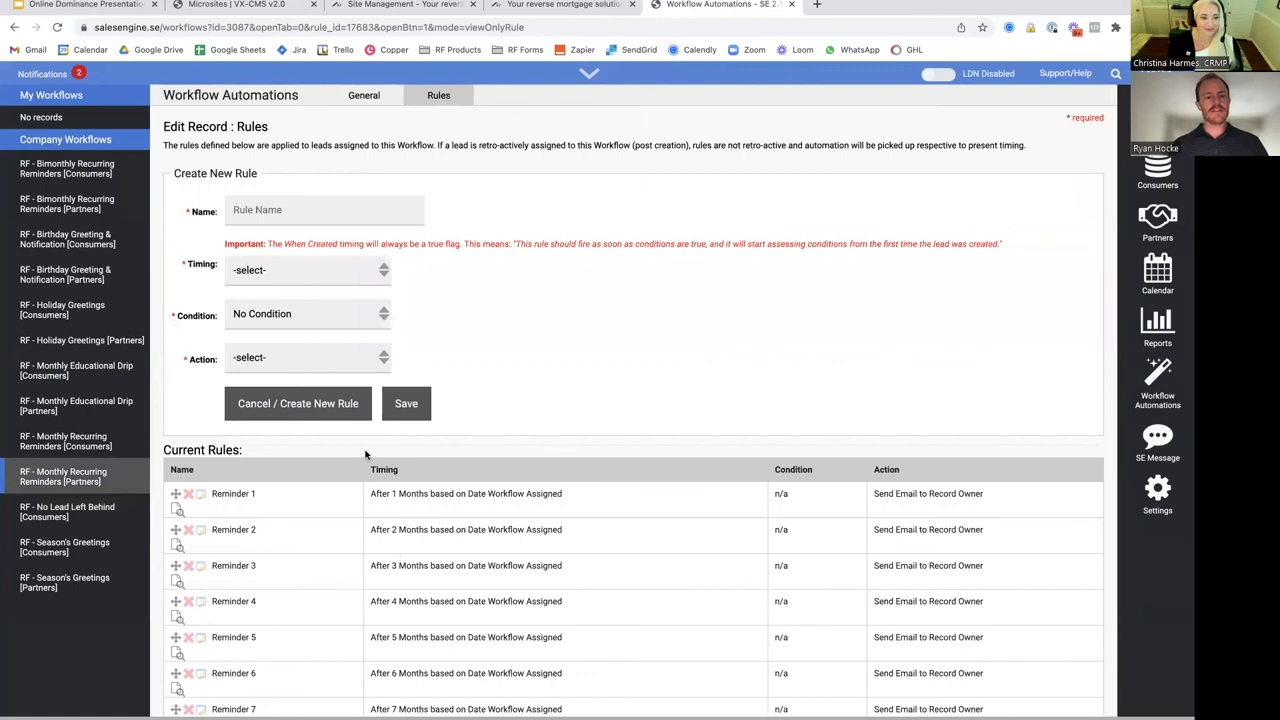
{"action": "scroll", "coordinate": [364, 452], "scroll_direction": "down", "scroll_amount": 2}
{"action": "scroll", "coordinate": [365, 455], "scroll_direction": "down", "scroll_amount": 2}
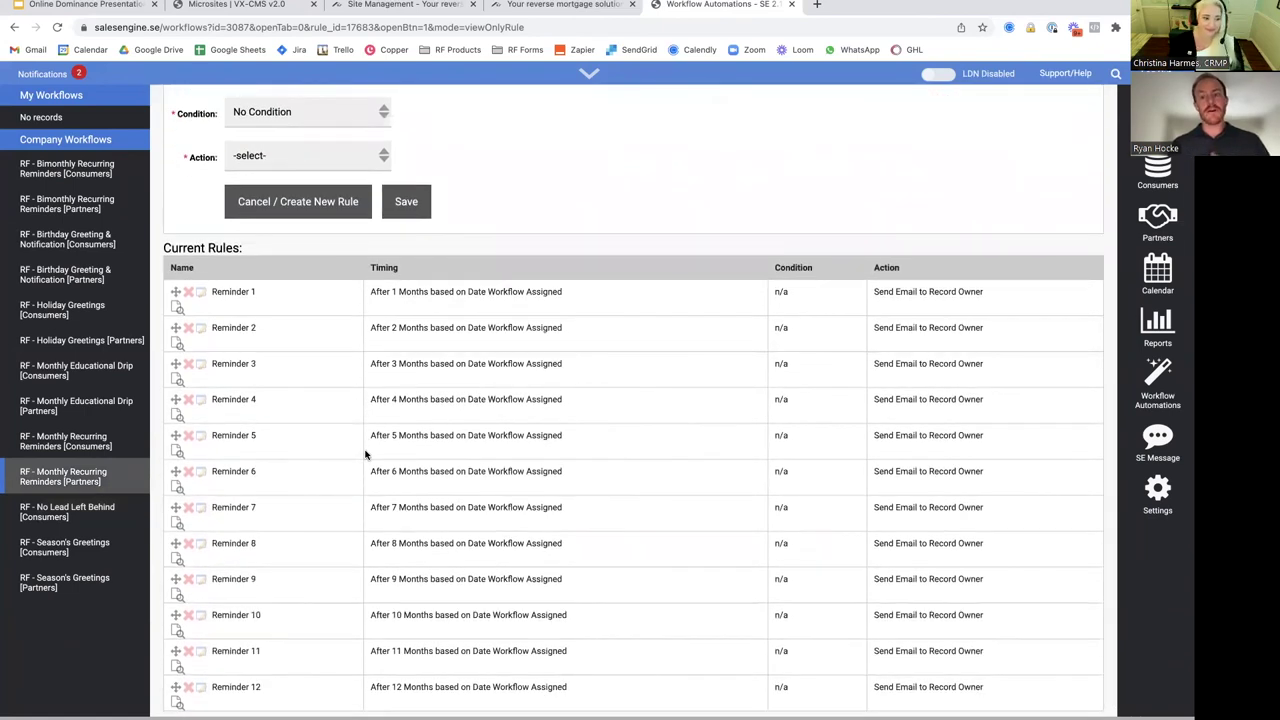
{"action": "left_click", "coordinate": [177, 309]}
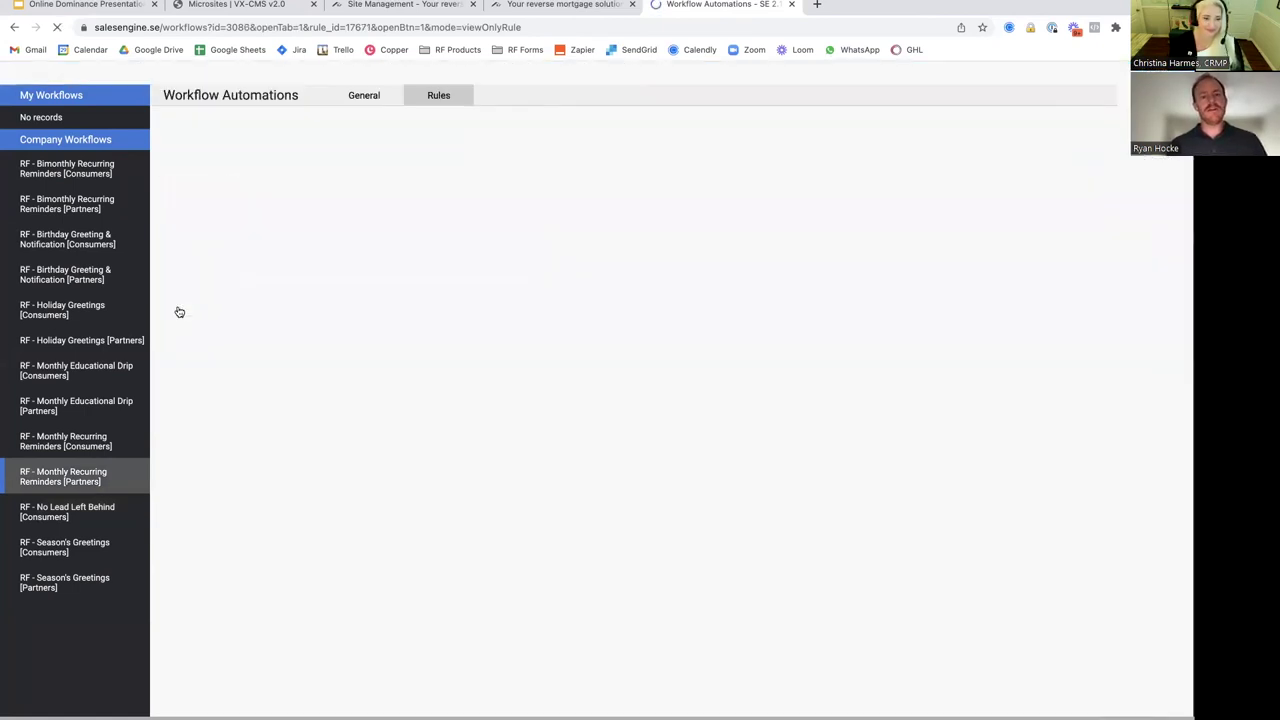
- Review the Reminder 1 rule's email, and open the Month 1 rule of the RF - Monthly Educational Drip [Partners] workflow
{"action": "scroll", "coordinate": [624, 484], "scroll_direction": "down", "scroll_amount": 1}
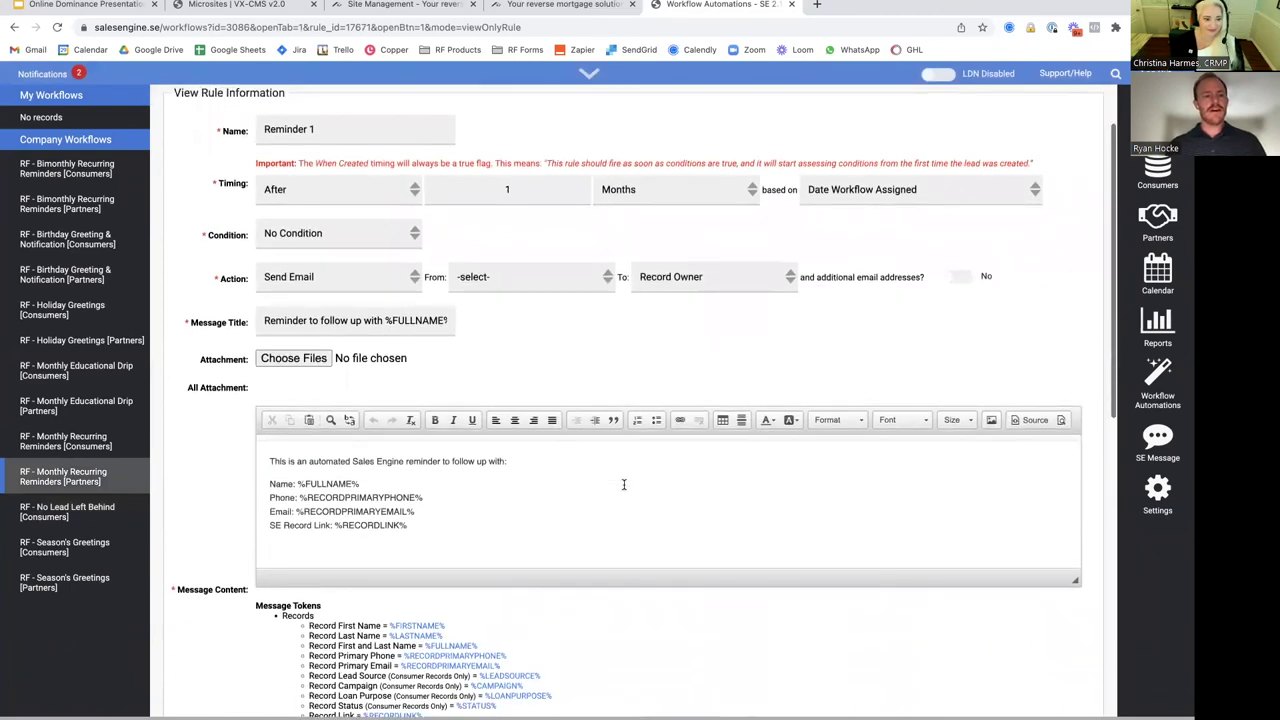
{"action": "scroll", "coordinate": [624, 484], "scroll_direction": "up", "scroll_amount": 1}
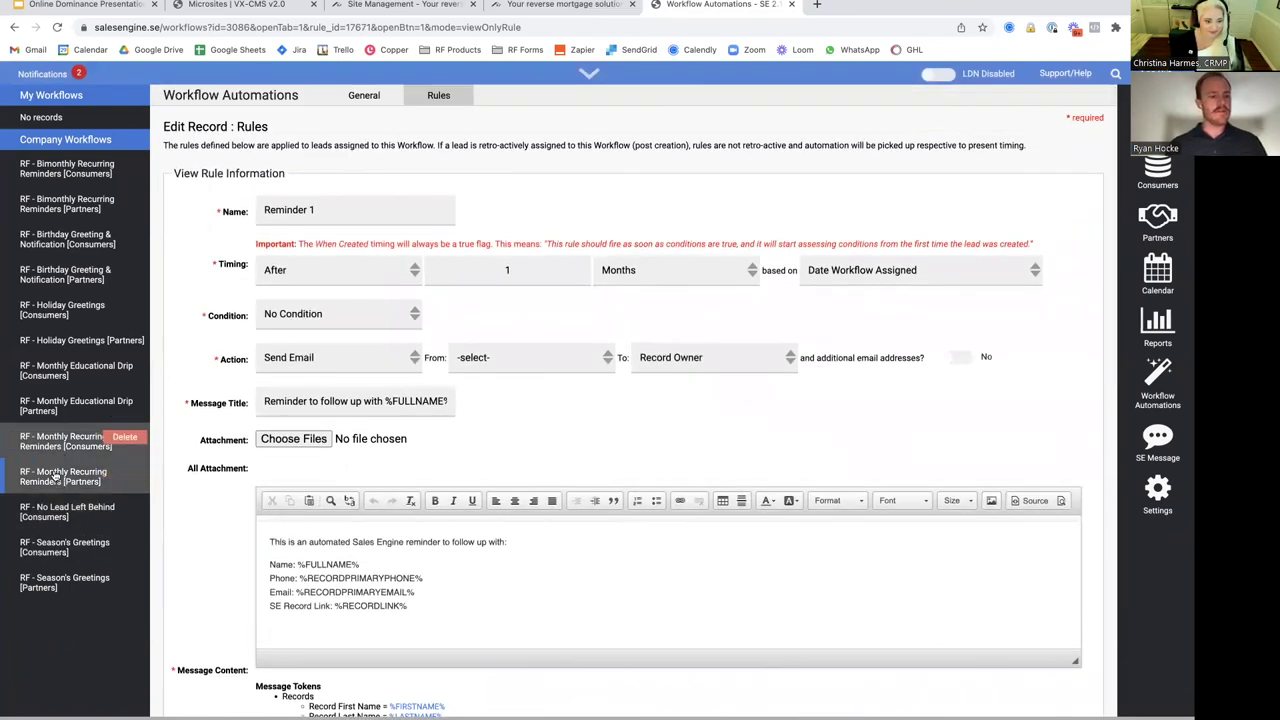
{"action": "left_click", "coordinate": [62, 403]}
{"action": "left_click", "coordinate": [440, 95]}
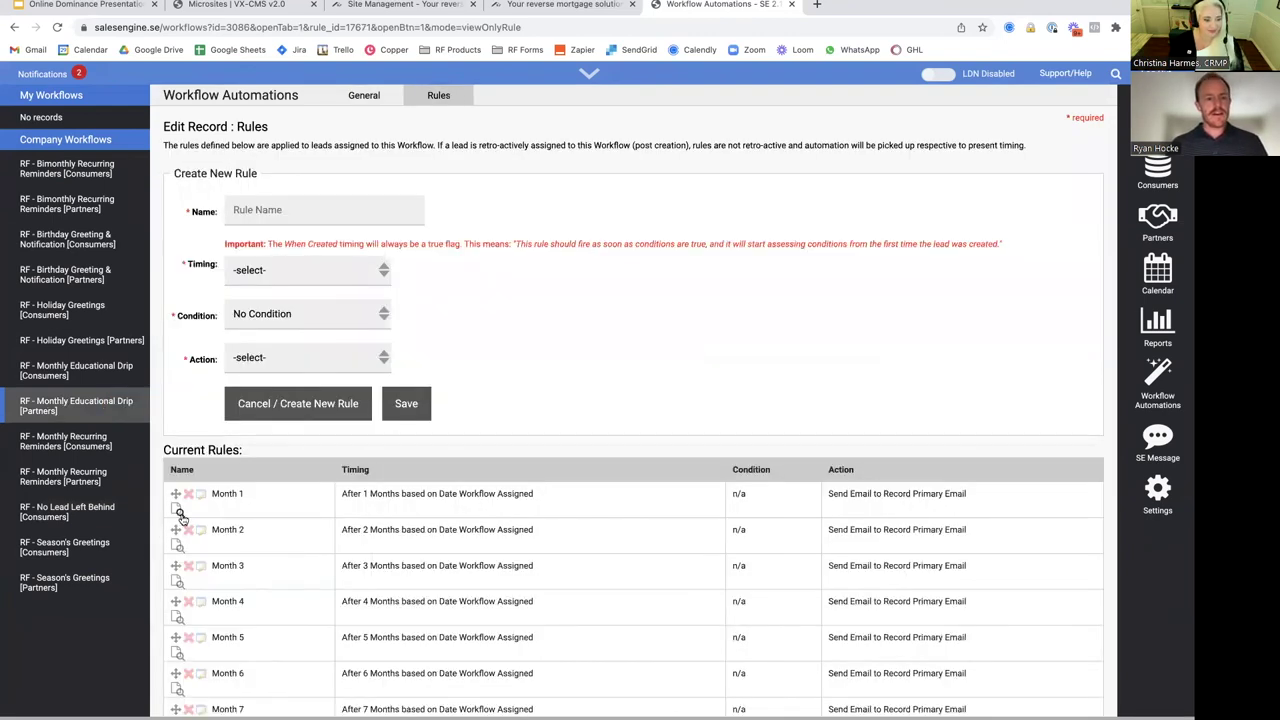
{"action": "left_click", "coordinate": [178, 510]}
- Enlarge the Month 1 rule's message content area and read the email's advantages, disadvantages and potential borrower sections
{"action": "scroll", "coordinate": [667, 479], "scroll_direction": "down", "scroll_amount": 2}
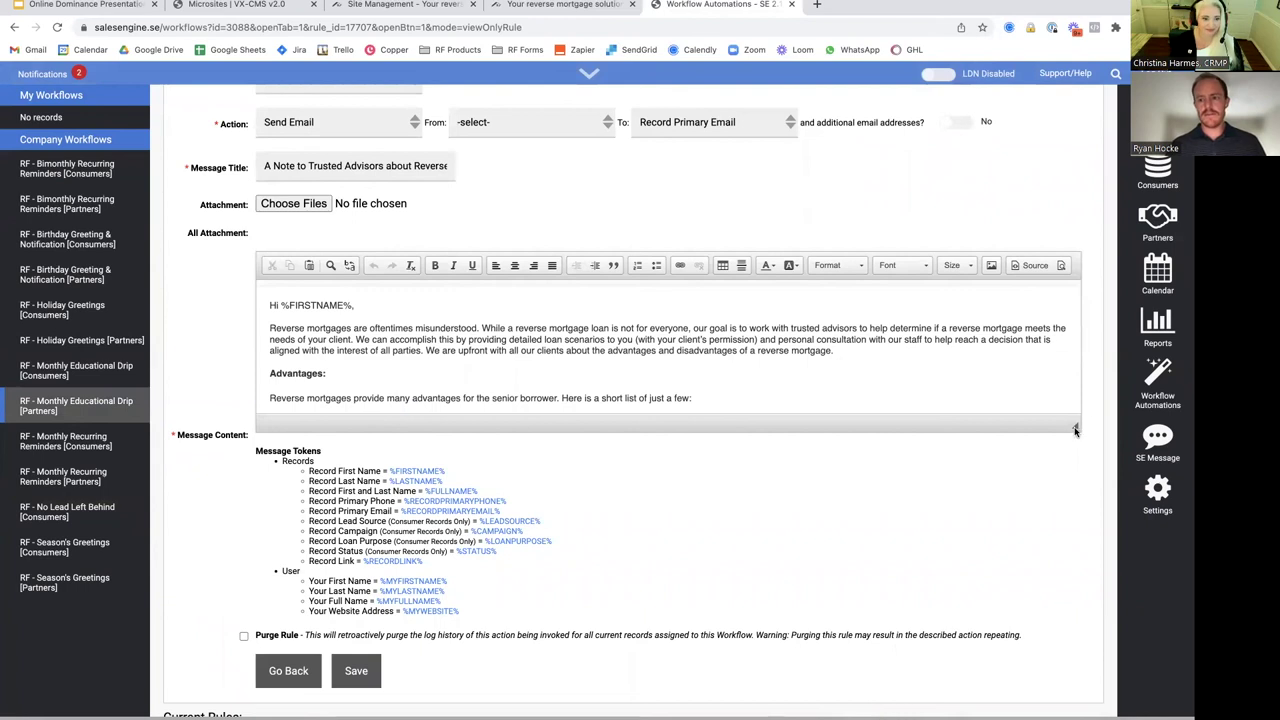
{"action": "left_click", "coordinate": [1075, 427]}
{"action": "scroll", "coordinate": [612, 578], "scroll_direction": "down", "scroll_amount": 4}
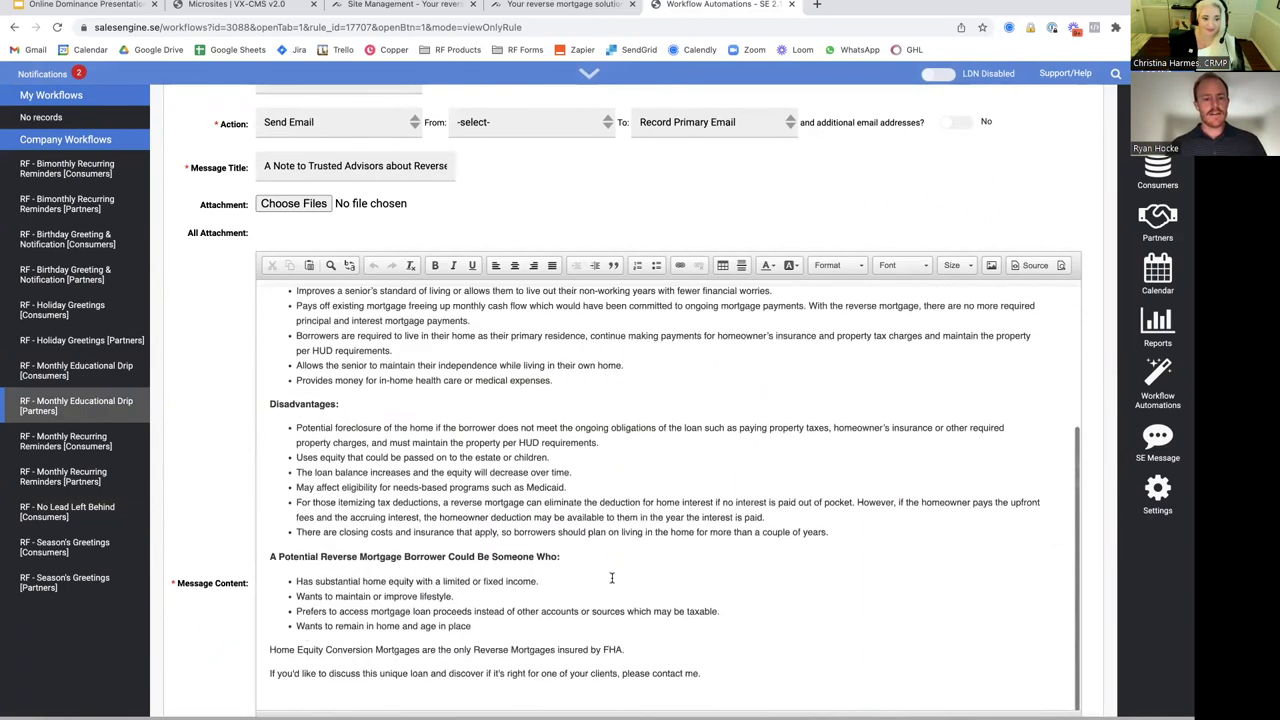
{"action": "scroll", "coordinate": [490, 426], "scroll_direction": "up", "scroll_amount": 4}
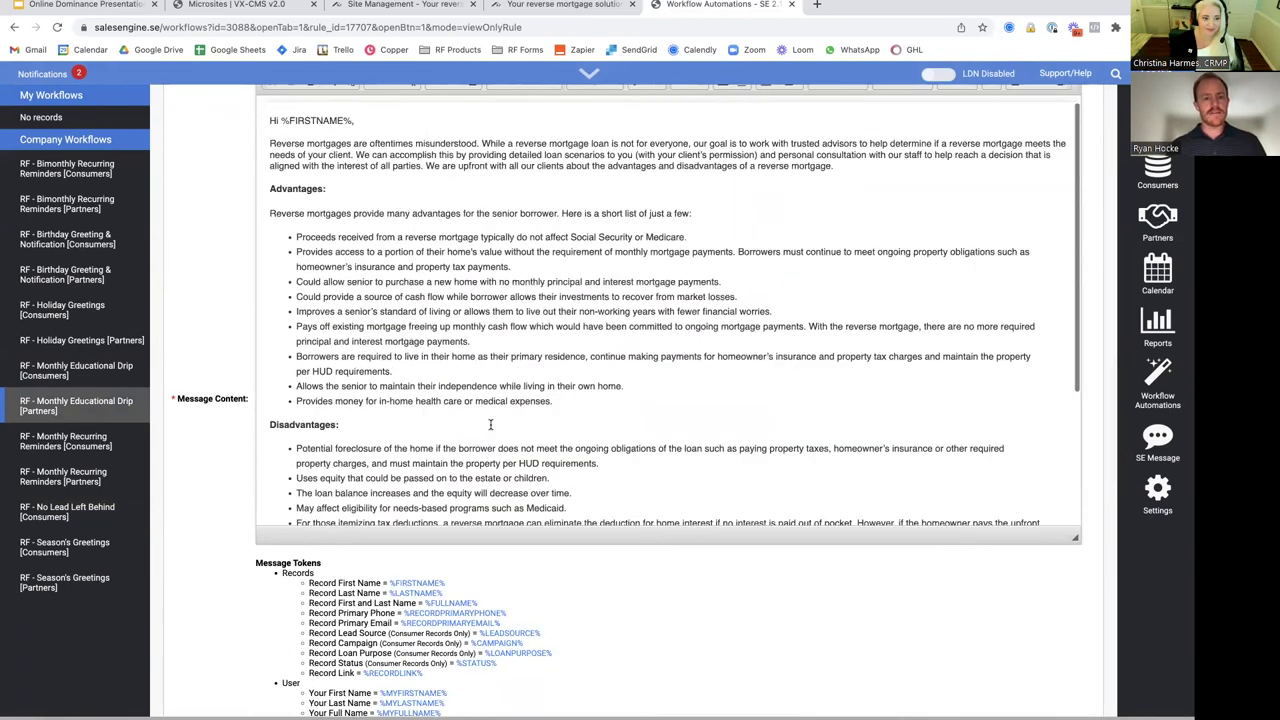
- Highlight the %FIRSTNAME% record token in the Message Tokens list below the Month 1 email
{"action": "scroll", "coordinate": [490, 426], "scroll_direction": "down", "scroll_amount": 4}
{"action": "scroll", "coordinate": [490, 426], "scroll_direction": "down", "scroll_amount": 3}
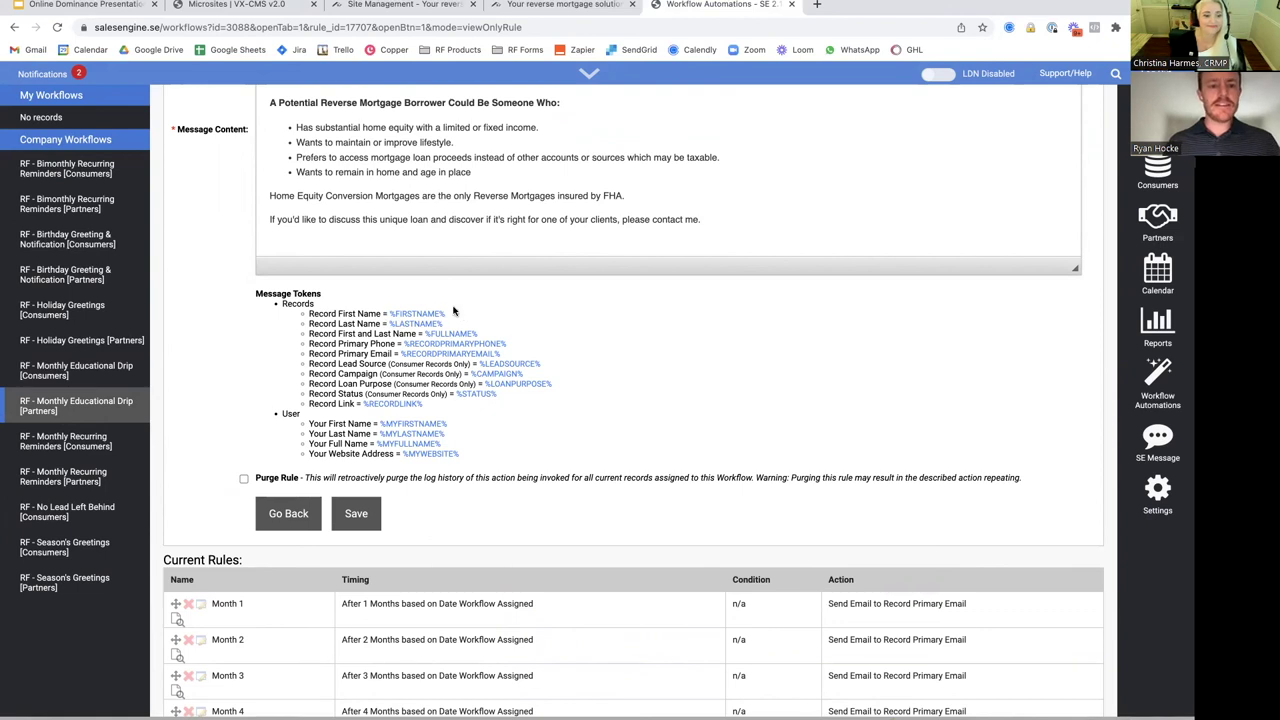
{"action": "left_click_drag", "start_coordinate": [448, 316], "coordinate": [389, 314]}
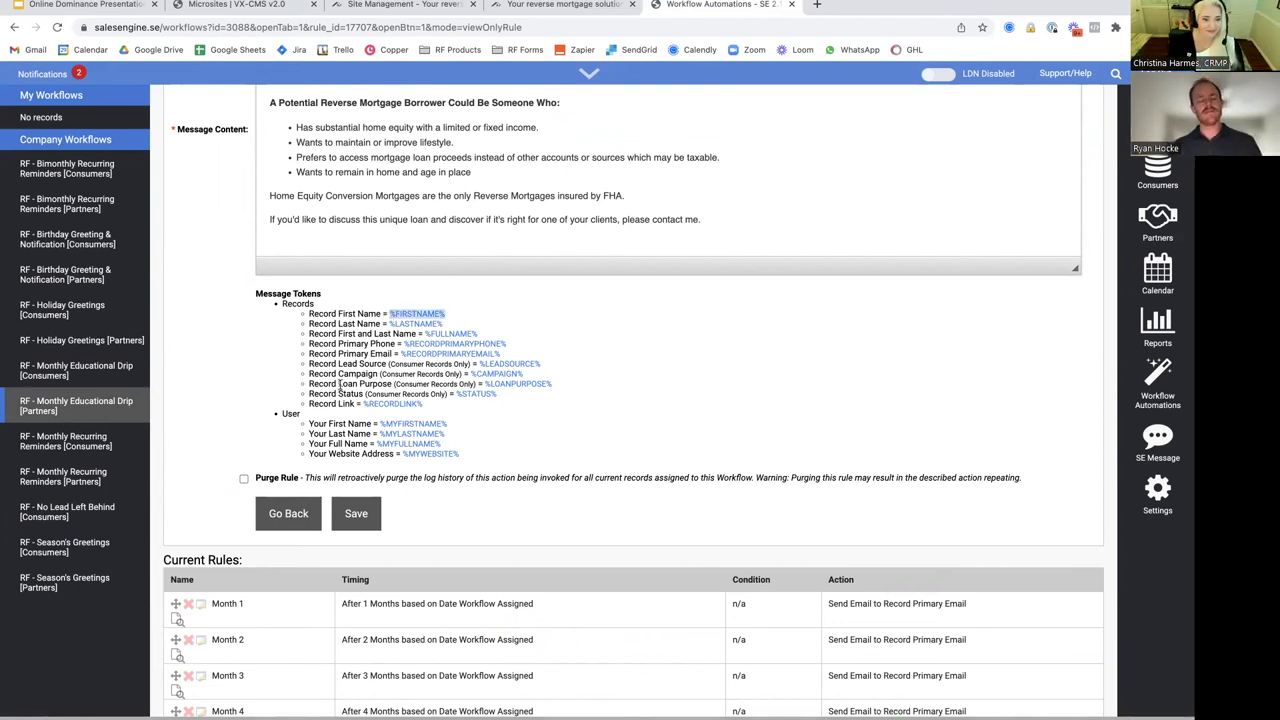
- Examine the Month 1 email from greeting to closing line, along with the record and user tokens available for personalizing it
{"action": "scroll", "coordinate": [340, 386], "scroll_direction": "up", "scroll_amount": 1}
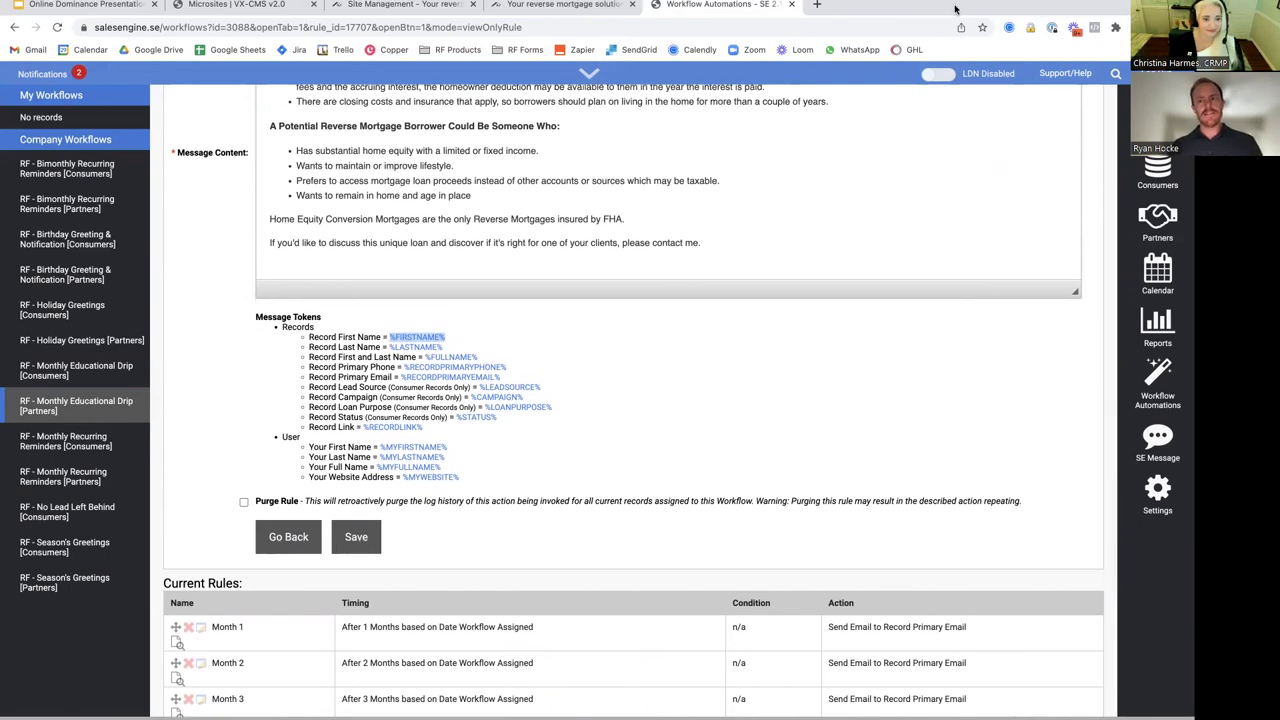
{"action": "scroll", "coordinate": [680, 440], "scroll_direction": "up", "scroll_amount": 5}
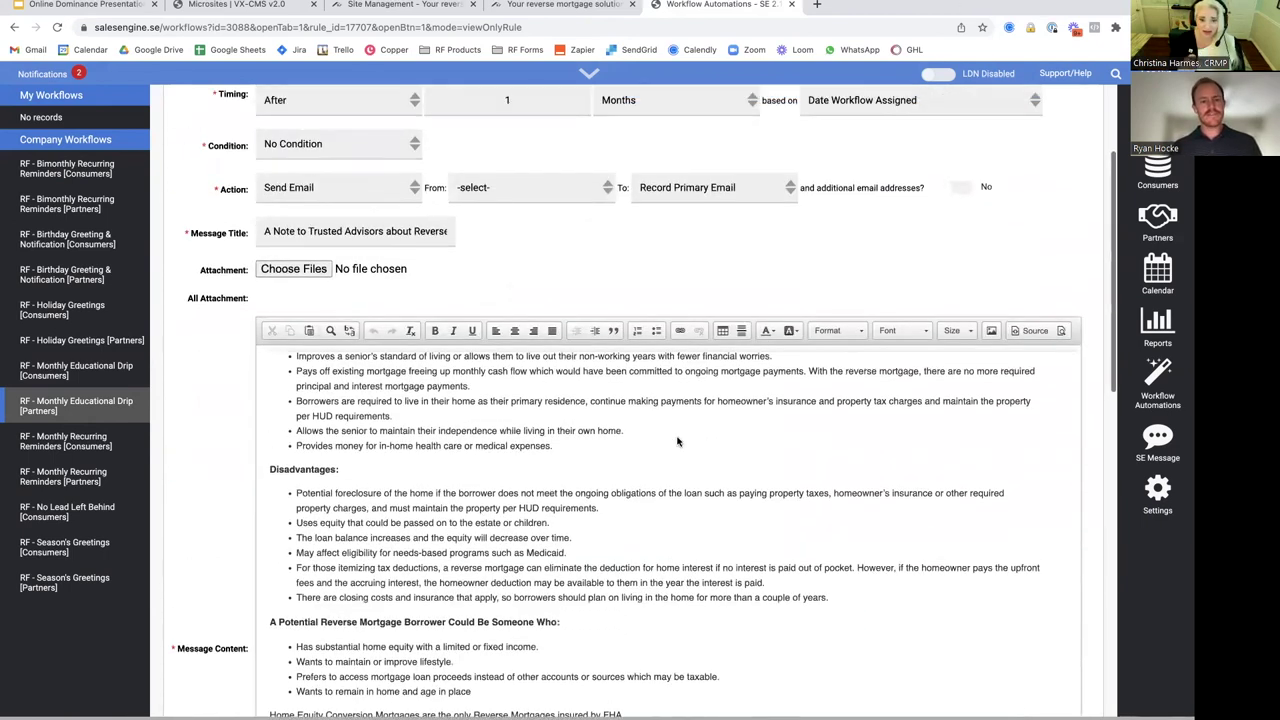
{"action": "scroll", "coordinate": [175, 488], "scroll_direction": "down", "scroll_amount": 3}
{"action": "scroll", "coordinate": [320, 560], "scroll_direction": "down", "scroll_amount": 1}
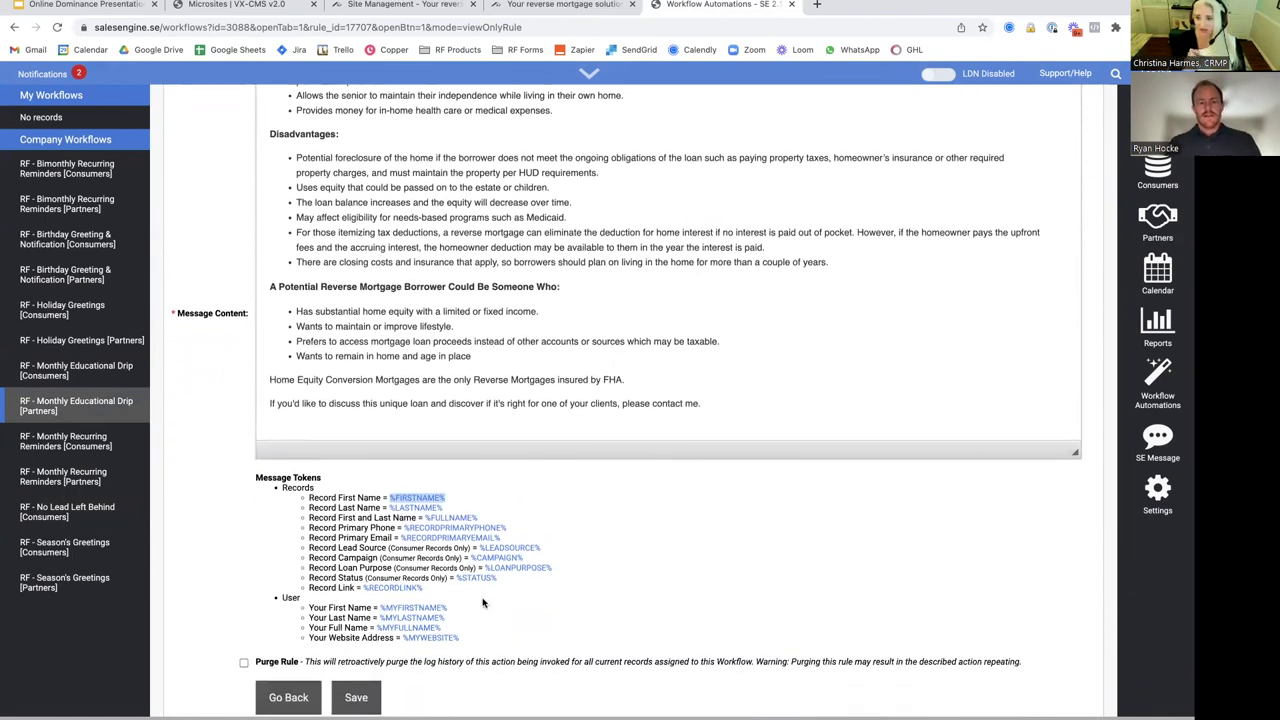
{"action": "scroll", "coordinate": [584, 524], "scroll_direction": "up", "scroll_amount": 1}
{"action": "scroll", "coordinate": [541, 441], "scroll_direction": "up", "scroll_amount": 2}
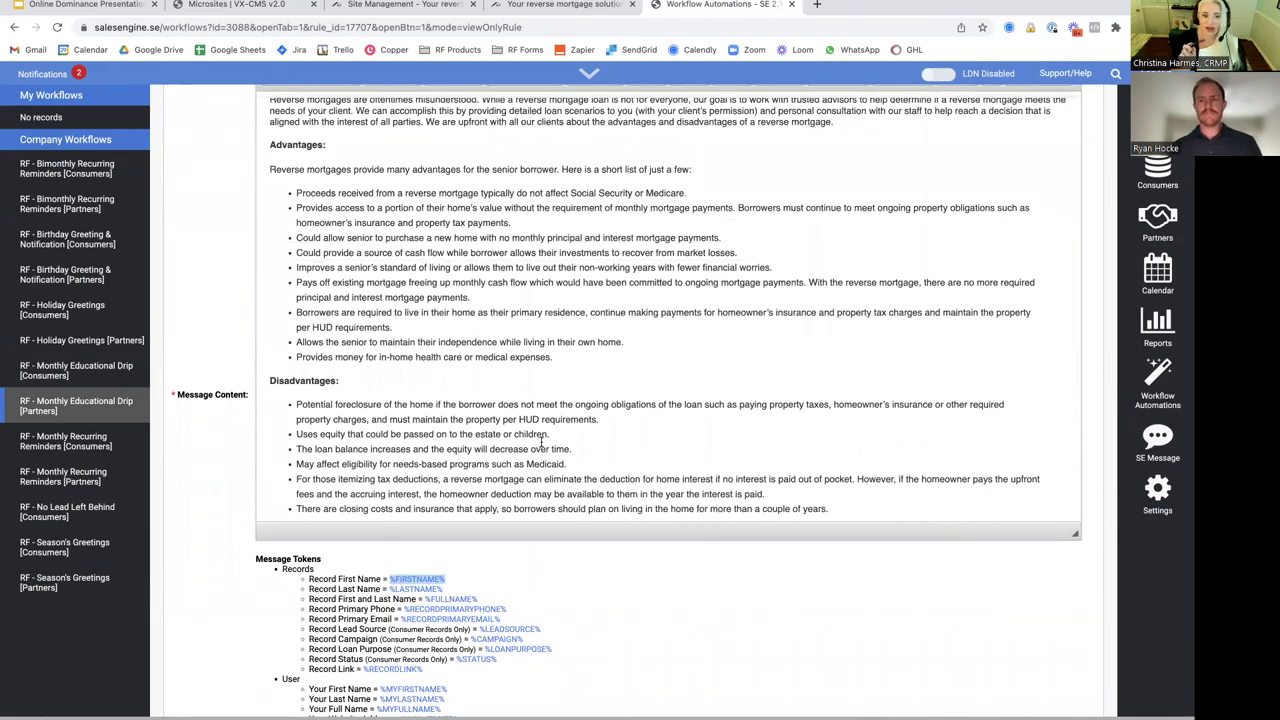
{"action": "scroll", "coordinate": [541, 444], "scroll_direction": "up", "scroll_amount": 1}
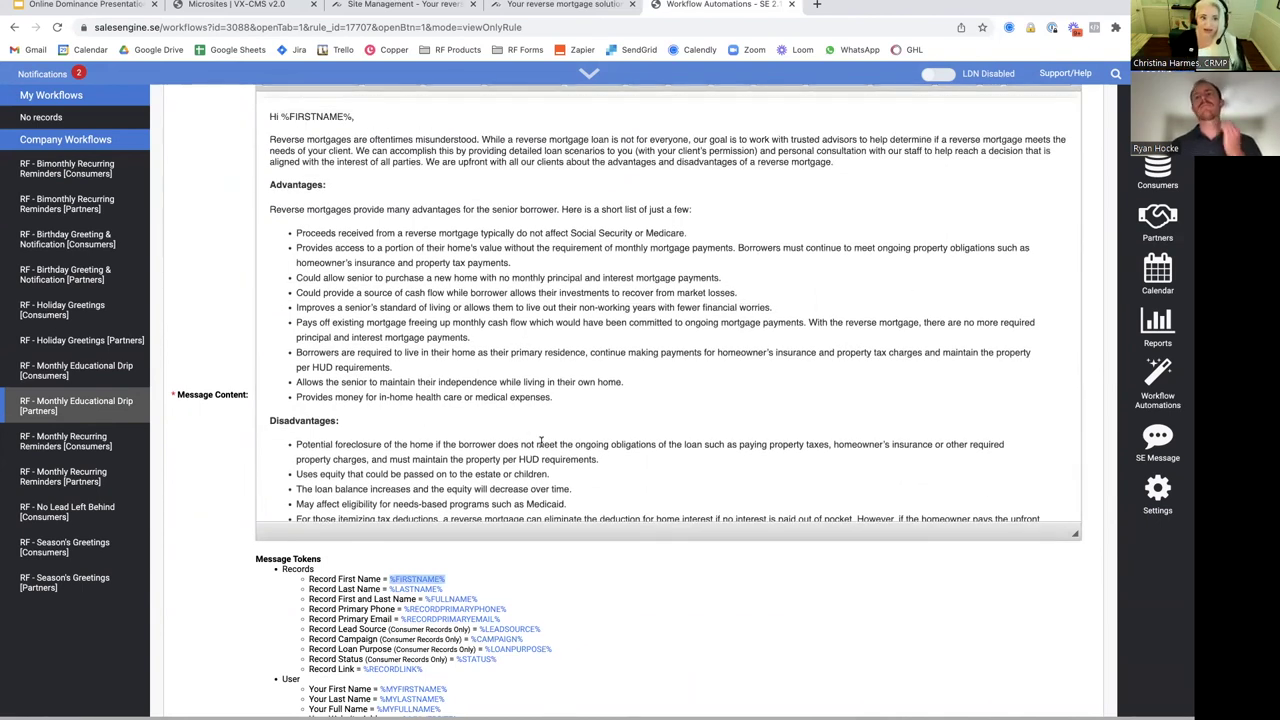